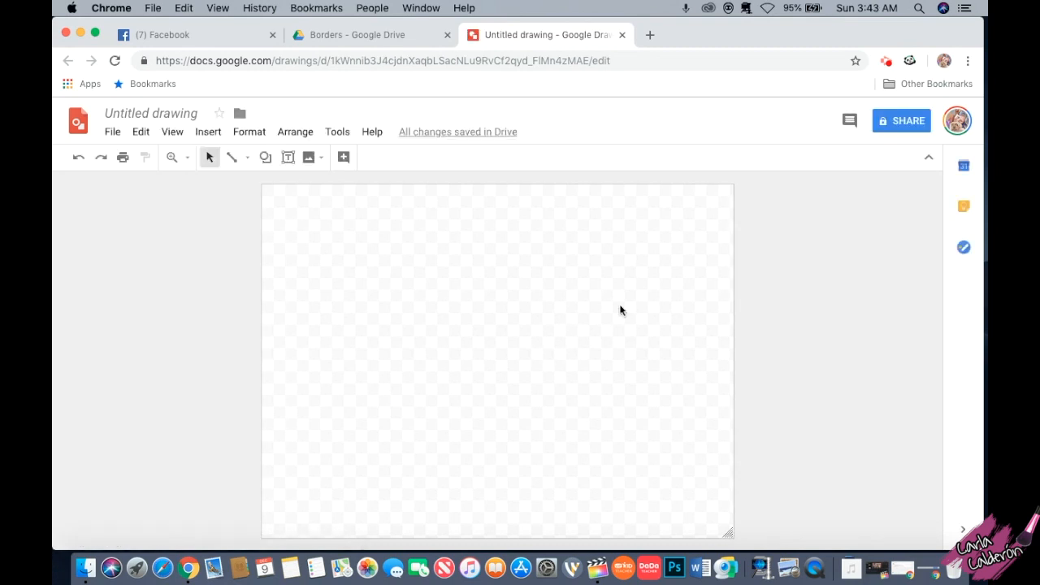
# Step: Copy the woman-and-snowman image from the open Facebook photo and paste it into the untitled Google drawing
pyautogui.click(166, 37)
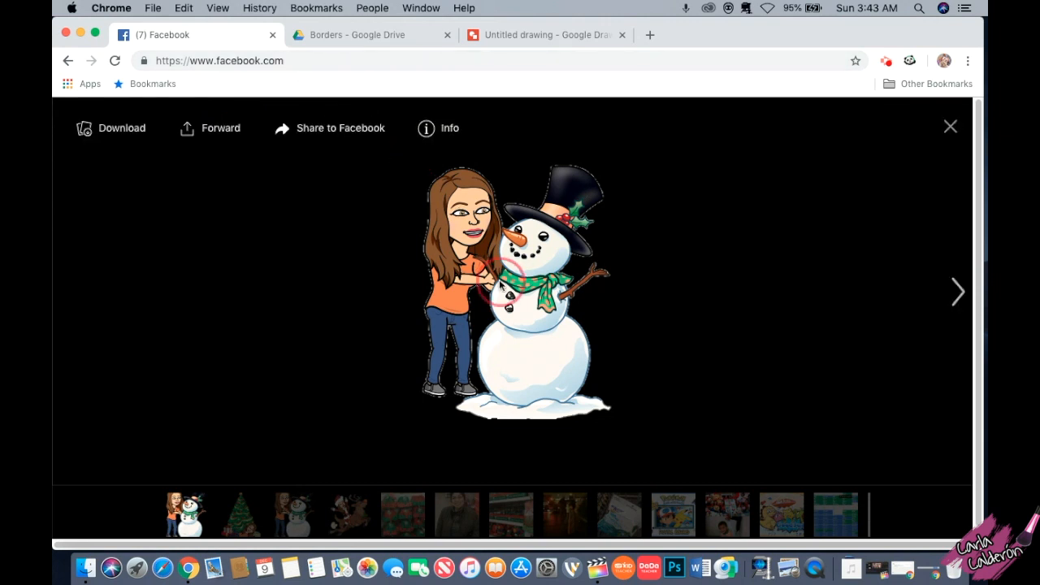
pyautogui.rightClick(499, 279)
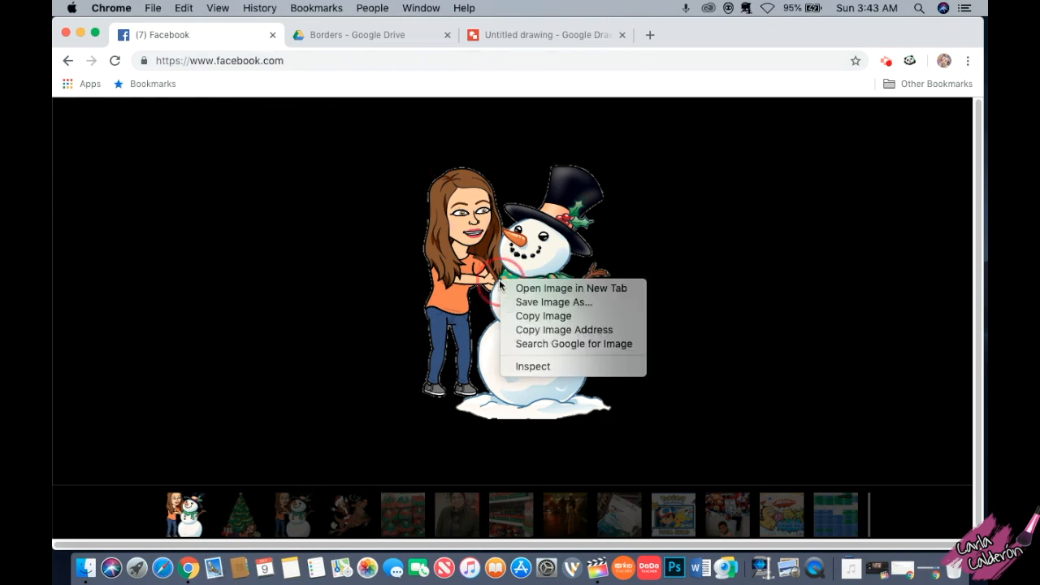
pyautogui.click(546, 315)
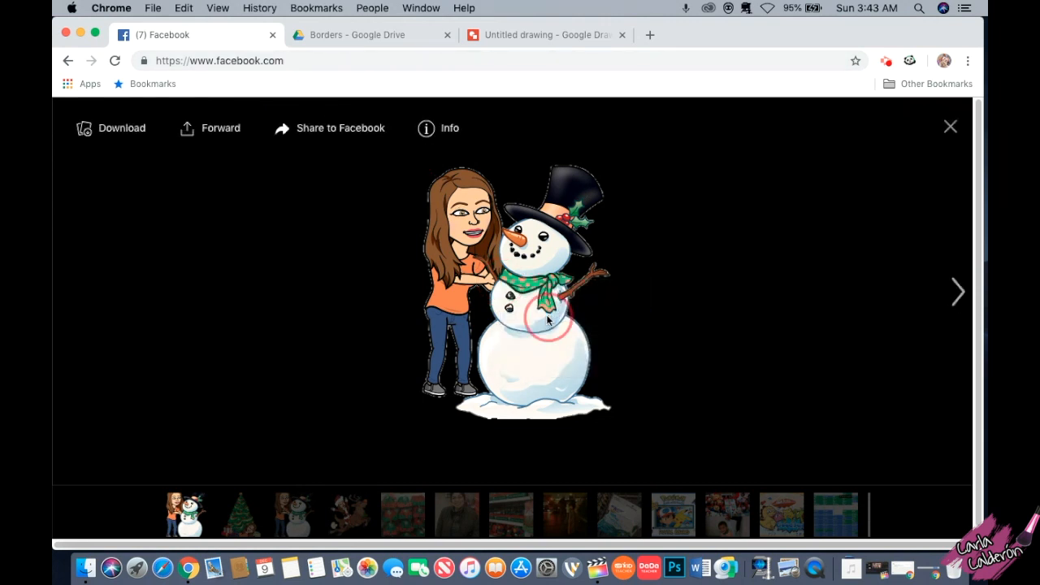
pyautogui.click(528, 34)
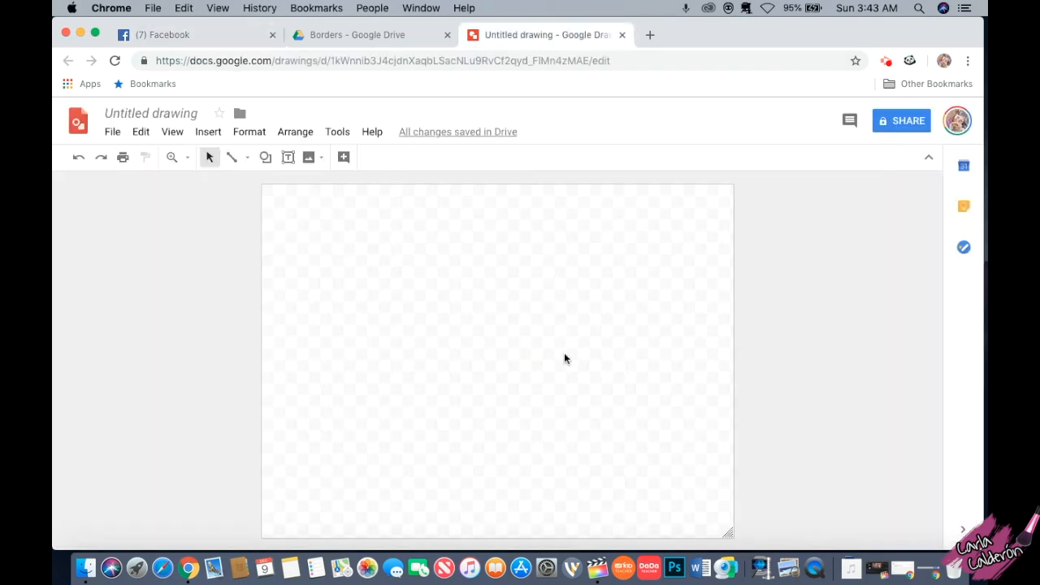
pyautogui.rightClick(373, 273)
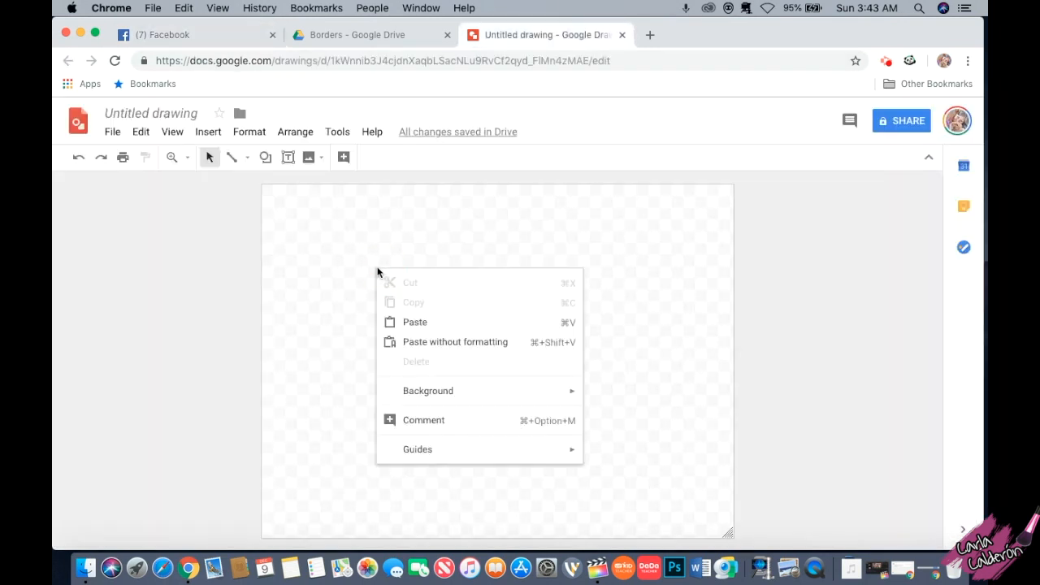
pyautogui.click(452, 327)
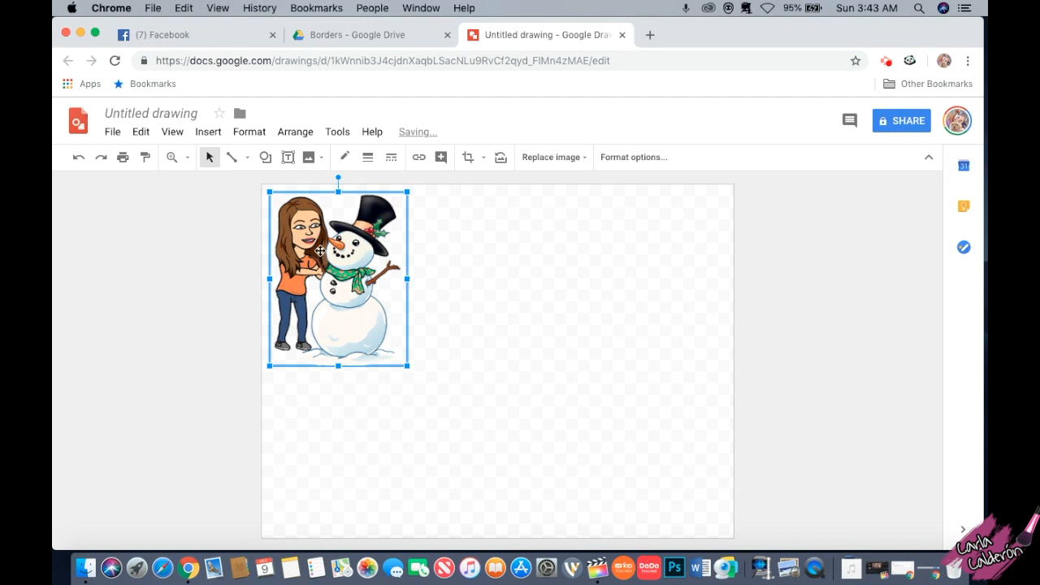
# Step: Move the pasted woman-and-snowman image over the canvas's left edge and back to about the middle, then deselect it
pyautogui.moveTo(312, 274); pyautogui.dragTo(235, 302)
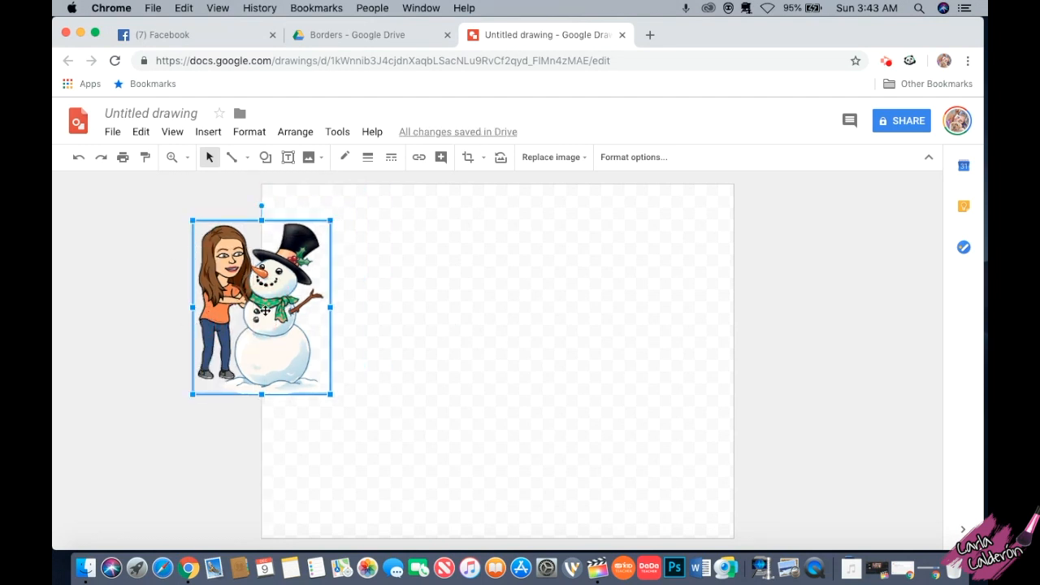
pyautogui.moveTo(262, 336); pyautogui.dragTo(516, 331)
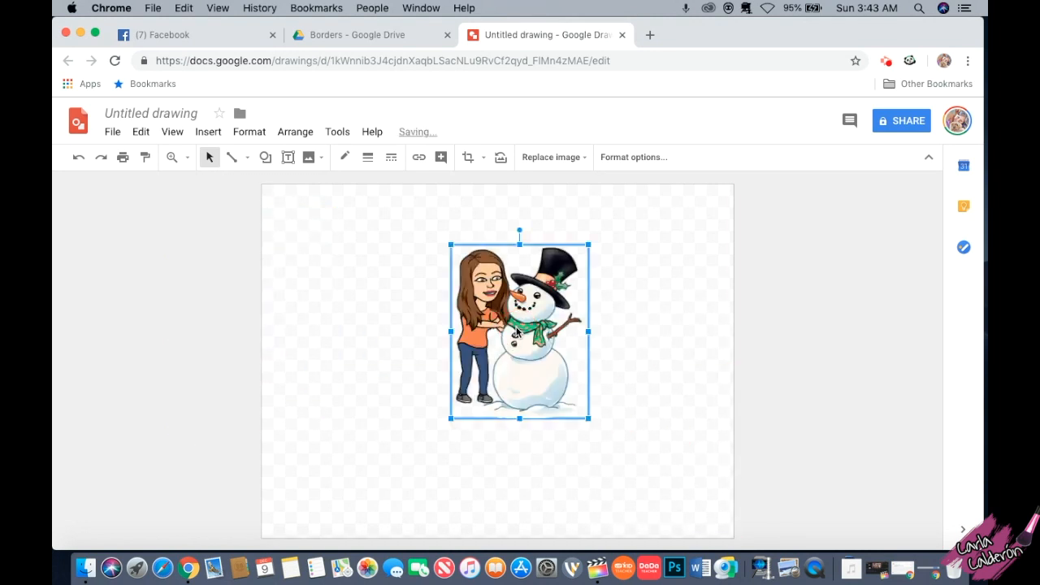
pyautogui.click(798, 356)
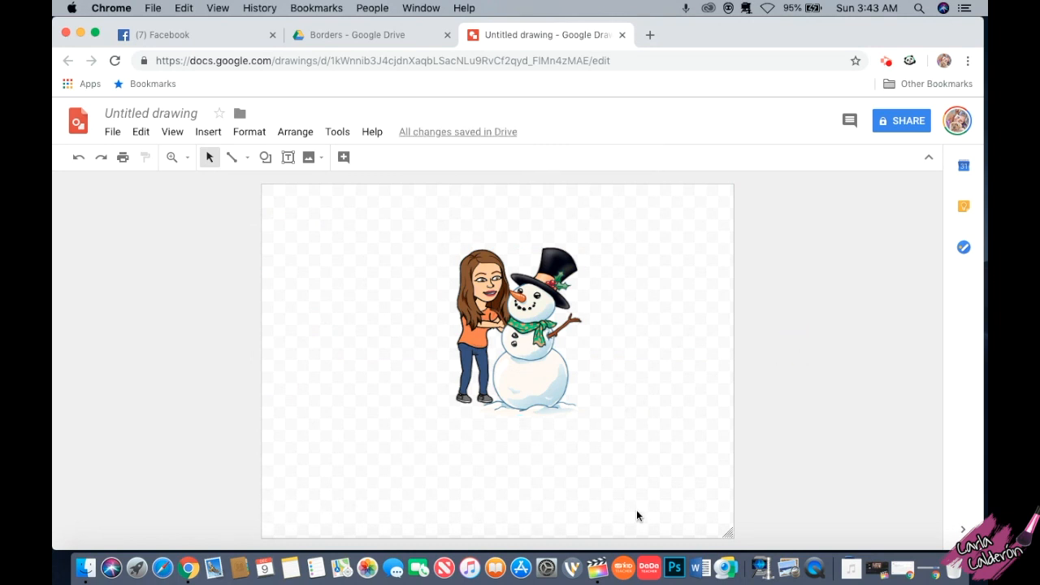
# Step: Search Google Images for "snow png" in a new browser tab
pyautogui.click(650, 35)
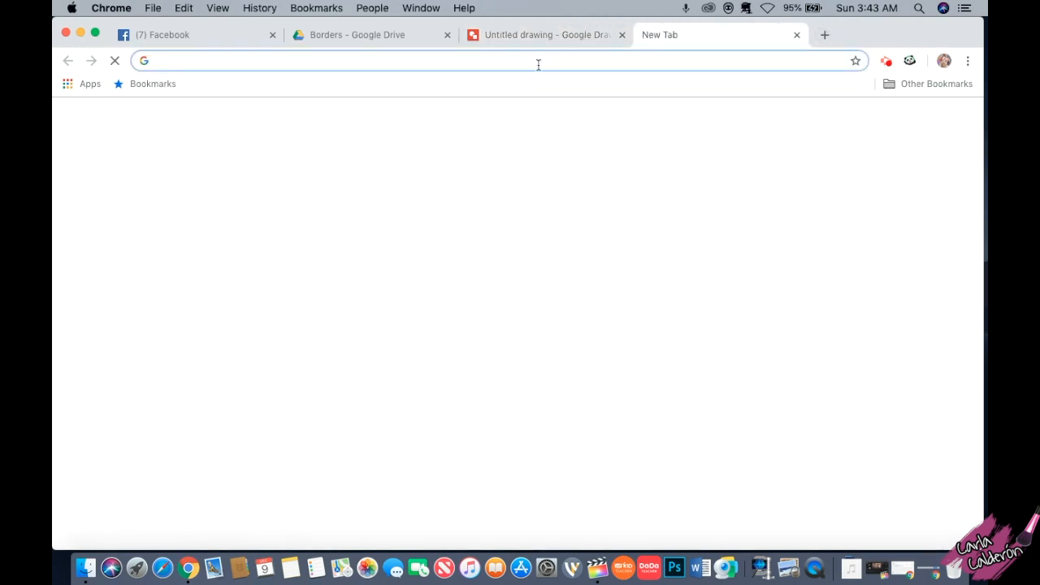
pyautogui.write('sno')
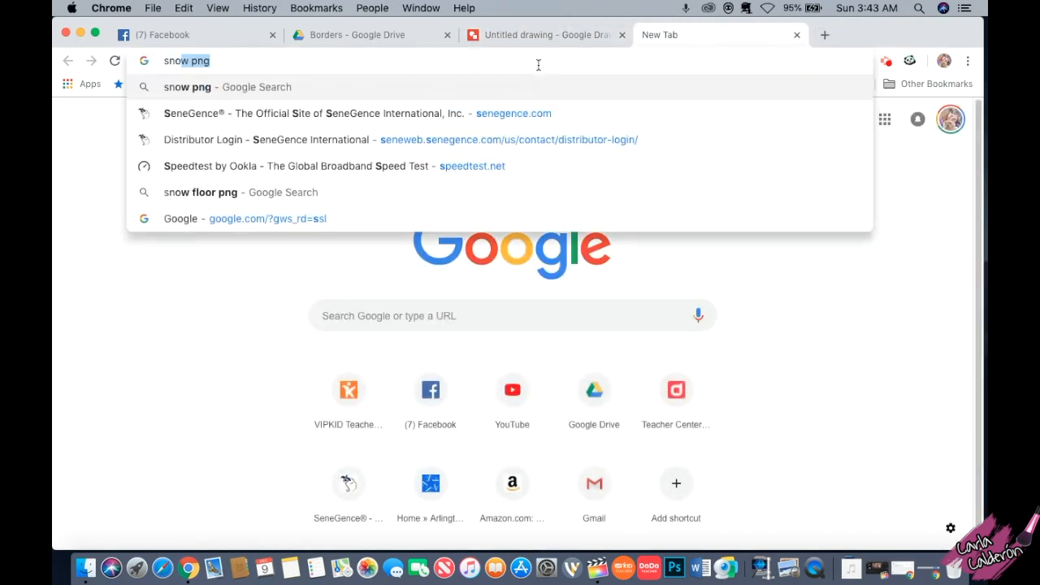
pyautogui.write('w png')
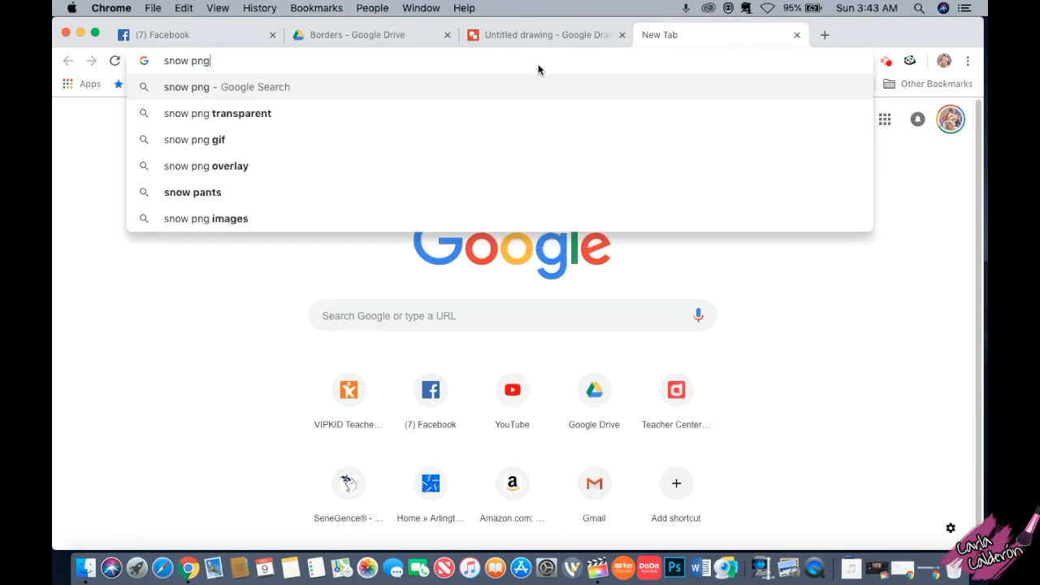
pyautogui.press('Return')
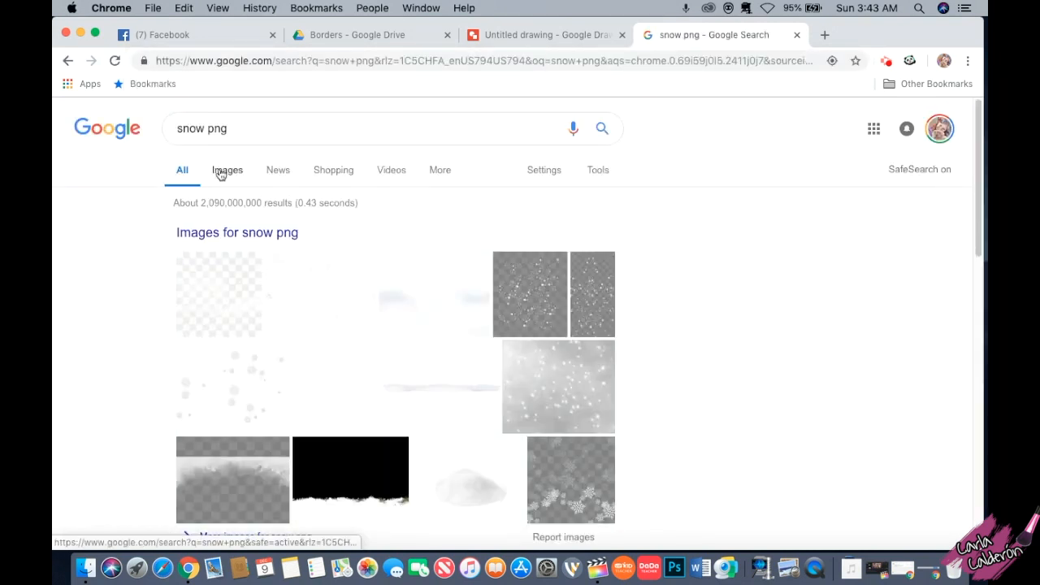
pyautogui.scroll(-3, 496, 378)
pyautogui.scroll(3, 504, 373)
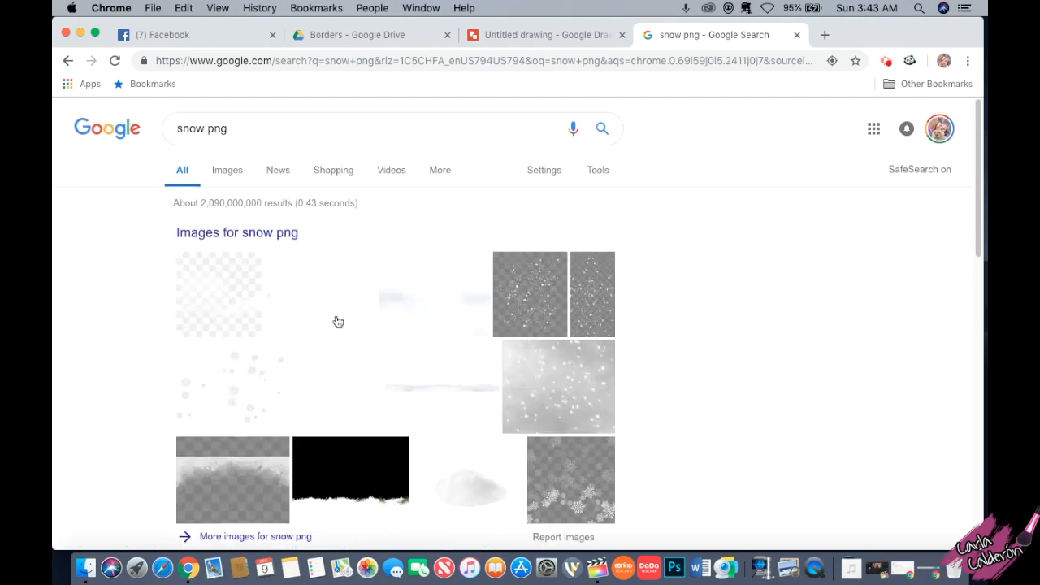
pyautogui.click(235, 175)
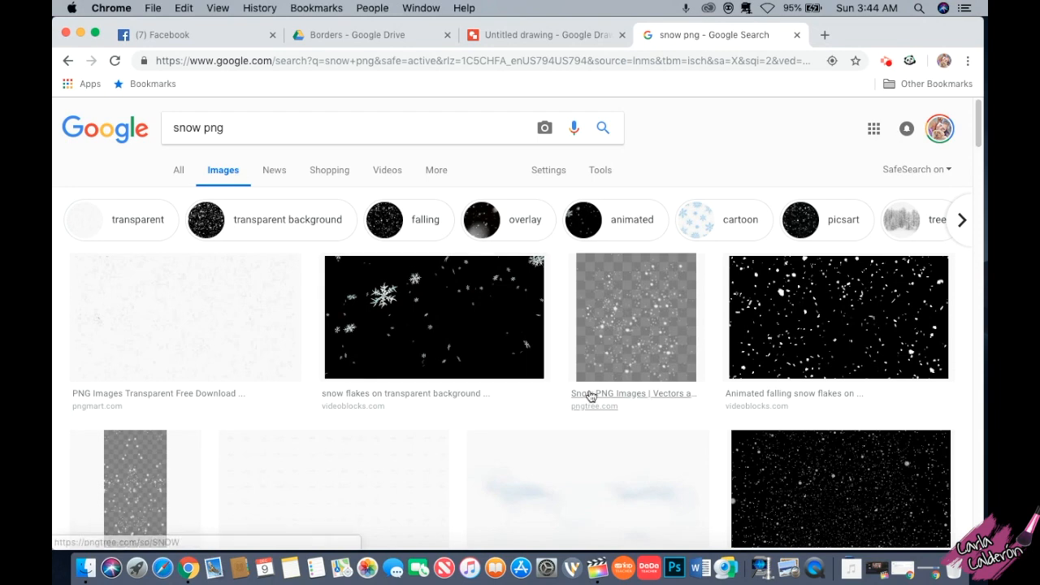
# Step: Copy the snowy pine trees image from the image results and paste it into the drawing, overlapping the canvas's left edge
pyautogui.scroll(-2, 722, 451)
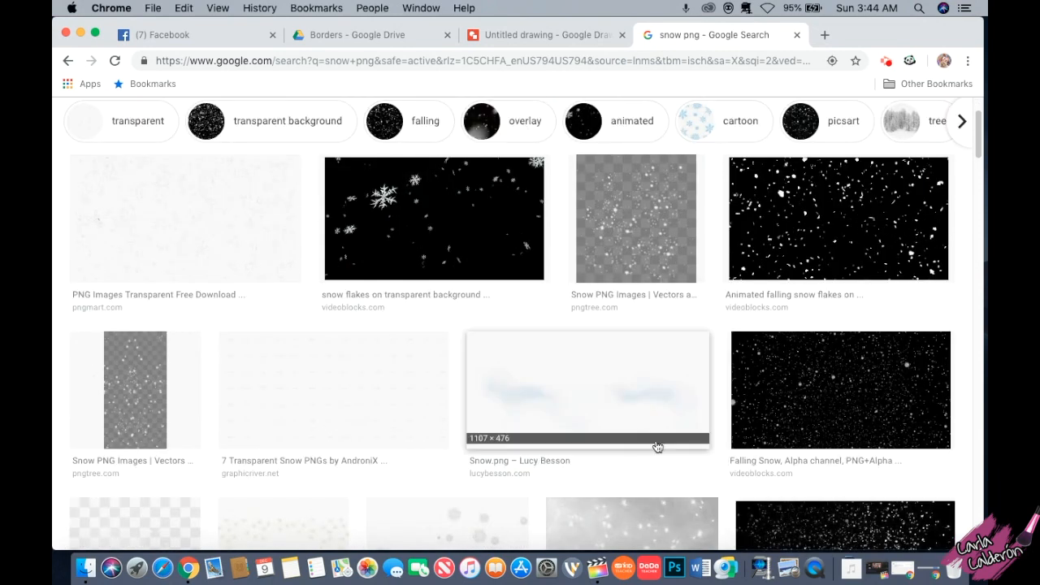
pyautogui.scroll(-2, 657, 445)
pyautogui.scroll(-3, 657, 447)
pyautogui.scroll(-5, 676, 414)
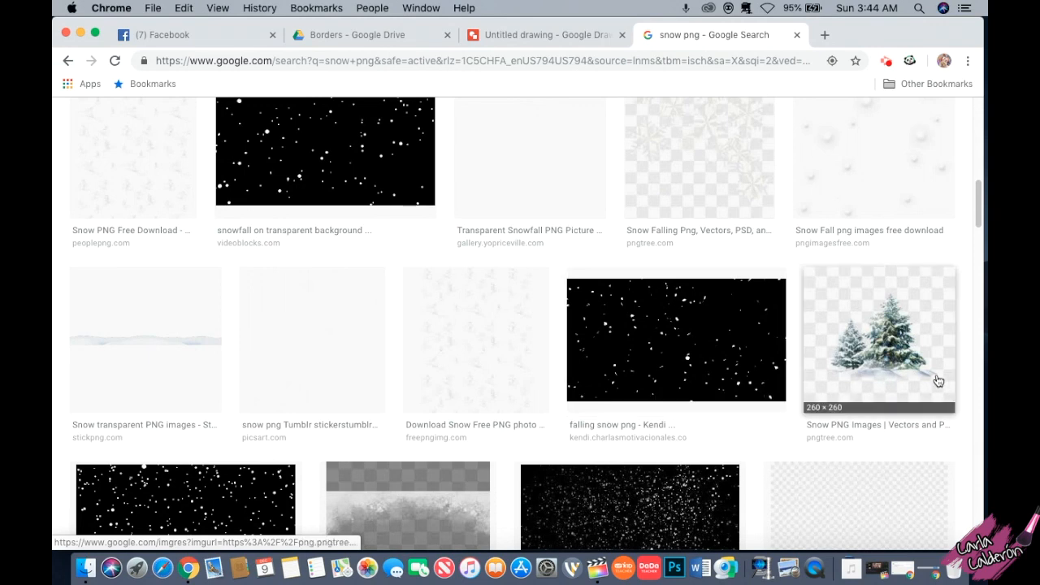
pyautogui.click(884, 325)
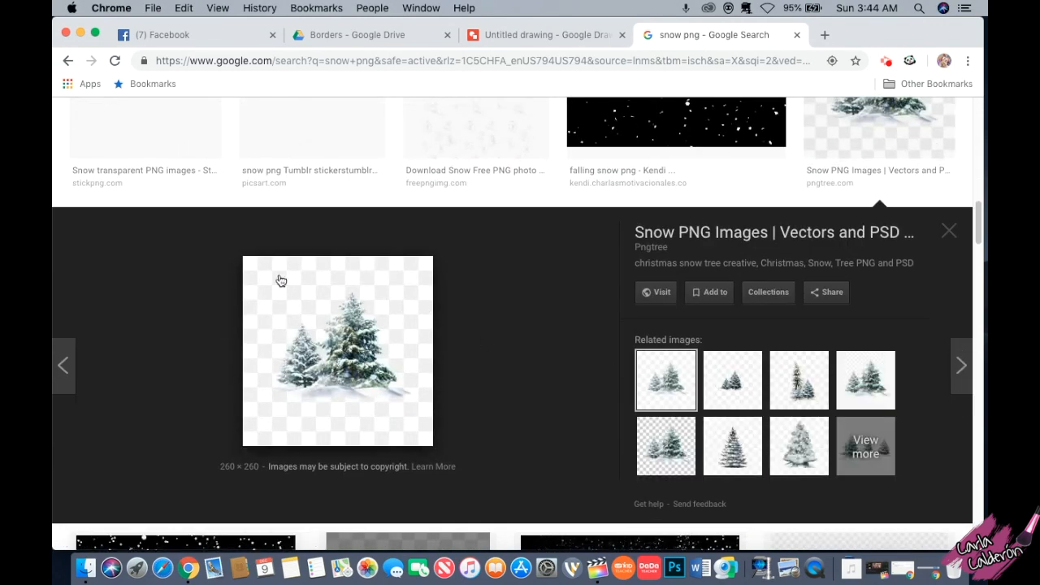
pyautogui.rightClick(349, 300)
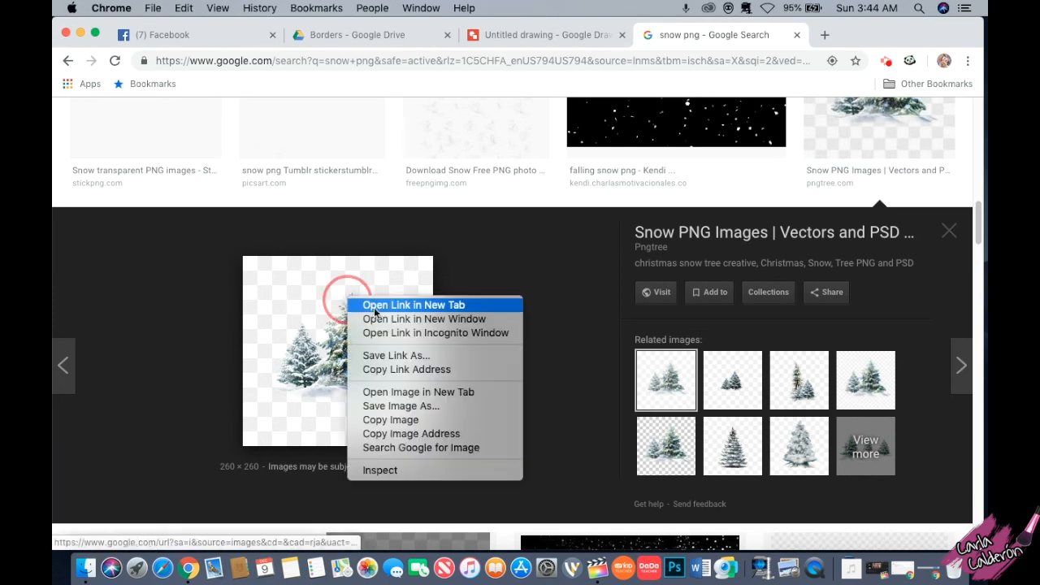
pyautogui.click(412, 419)
pyautogui.click(553, 35)
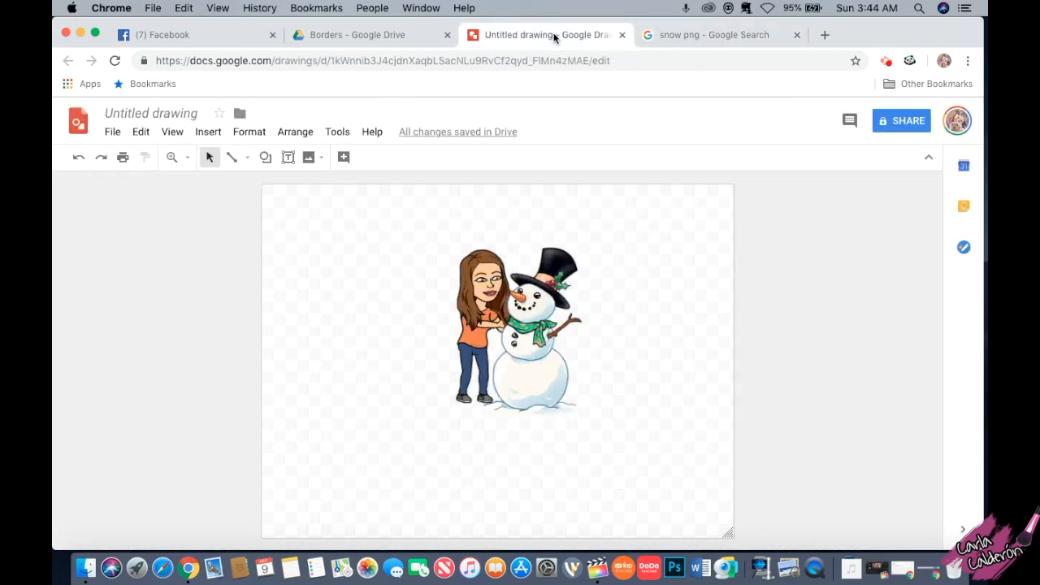
pyautogui.rightClick(668, 224)
pyautogui.click(696, 276)
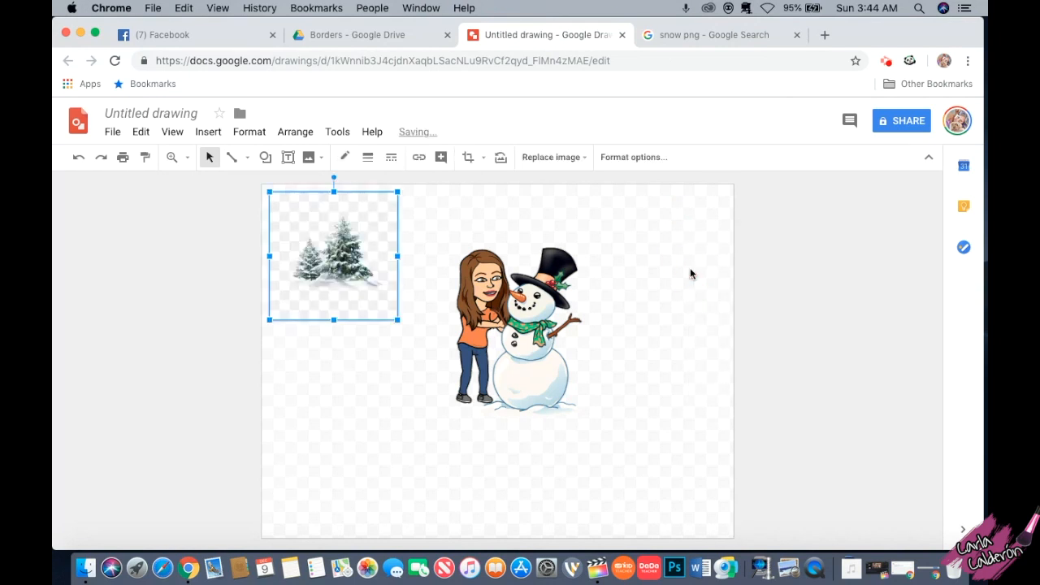
pyautogui.moveTo(369, 234); pyautogui.dragTo(321, 237)
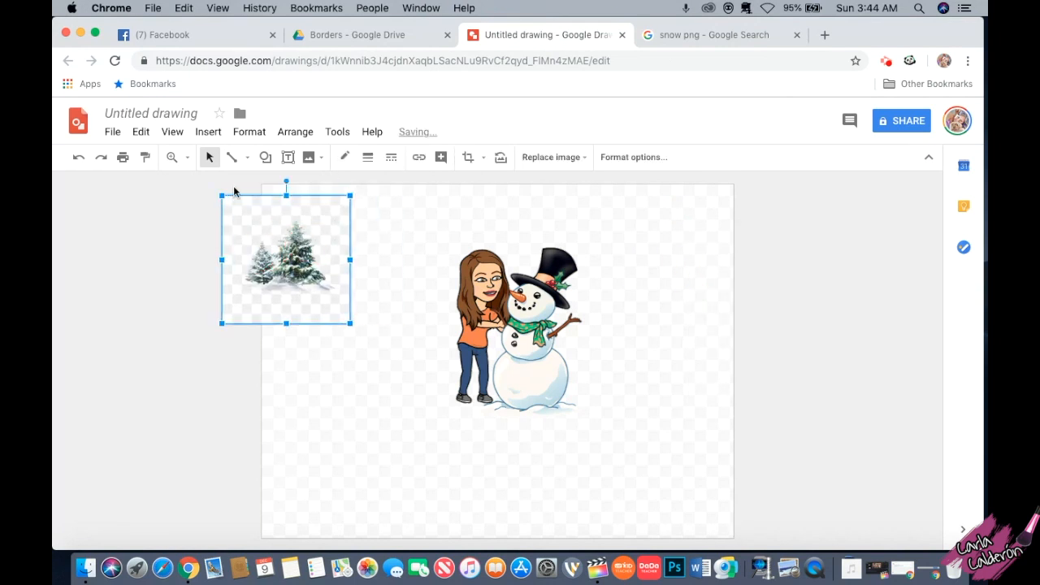
# Step: Reposition the woman-and-snowman image in the upper part of the canvas, slightly right of centre
pyautogui.click(549, 325)
pyautogui.moveTo(549, 325); pyautogui.dragTo(279, 273)
pyautogui.moveTo(230, 356); pyautogui.dragTo(516, 375)
# Step: Delete the pine trees image with the checkered background from the drawing
pyautogui.click(250, 272)
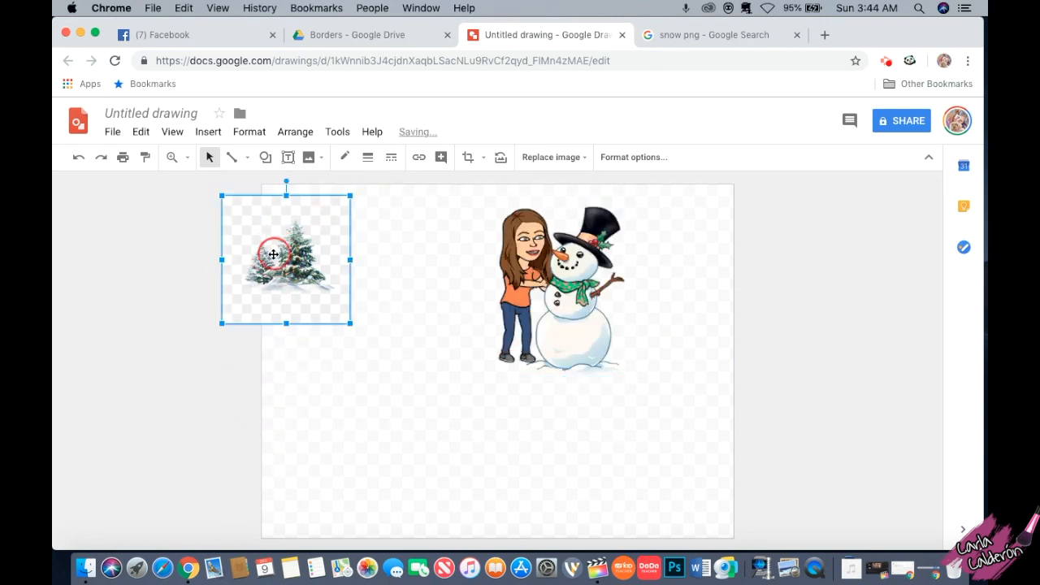
pyautogui.press('Delete')
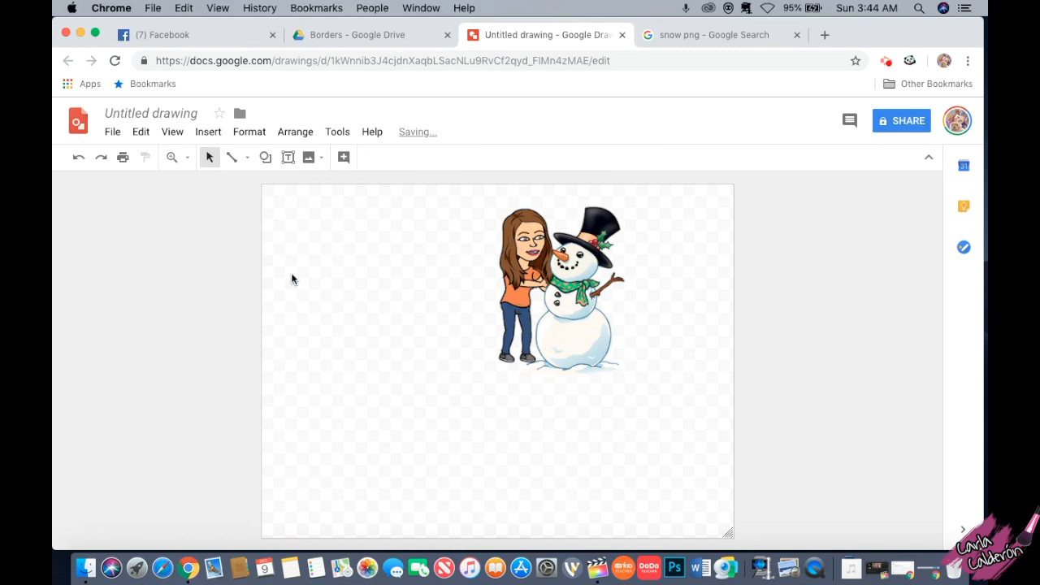
# Step: Return to the snow image results, close the pine trees preview and copy the "Snow Winter Ground PNG Clipart" image
pyautogui.click(683, 36)
pyautogui.click(959, 233)
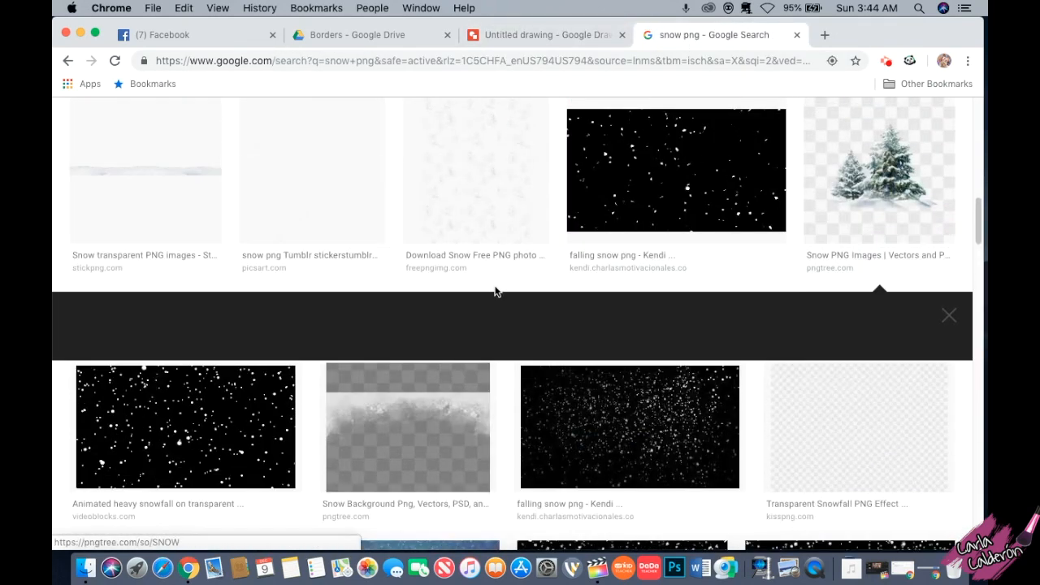
pyautogui.scroll(-3, 480, 414)
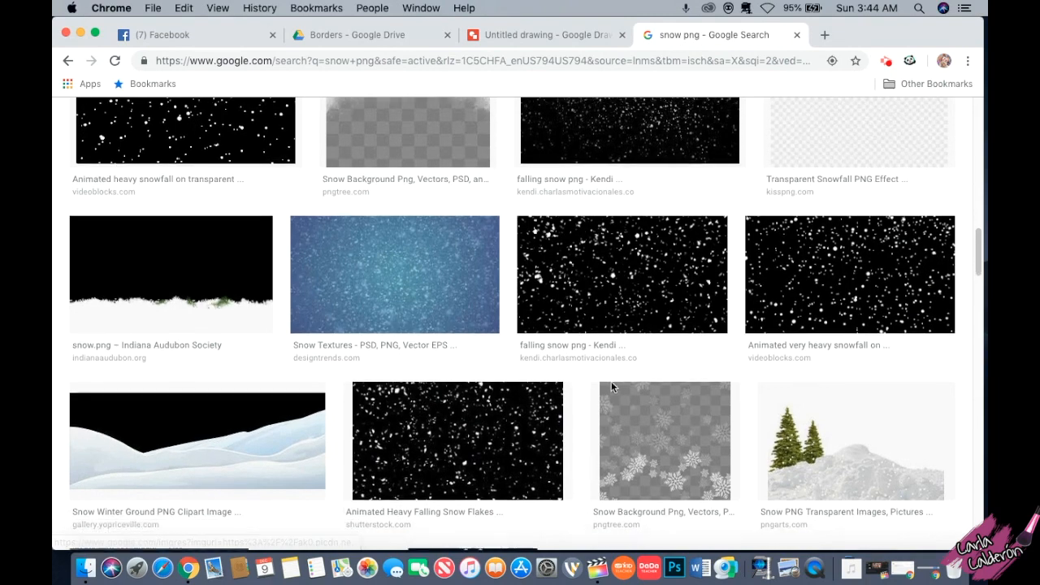
pyautogui.scroll(-1, 611, 383)
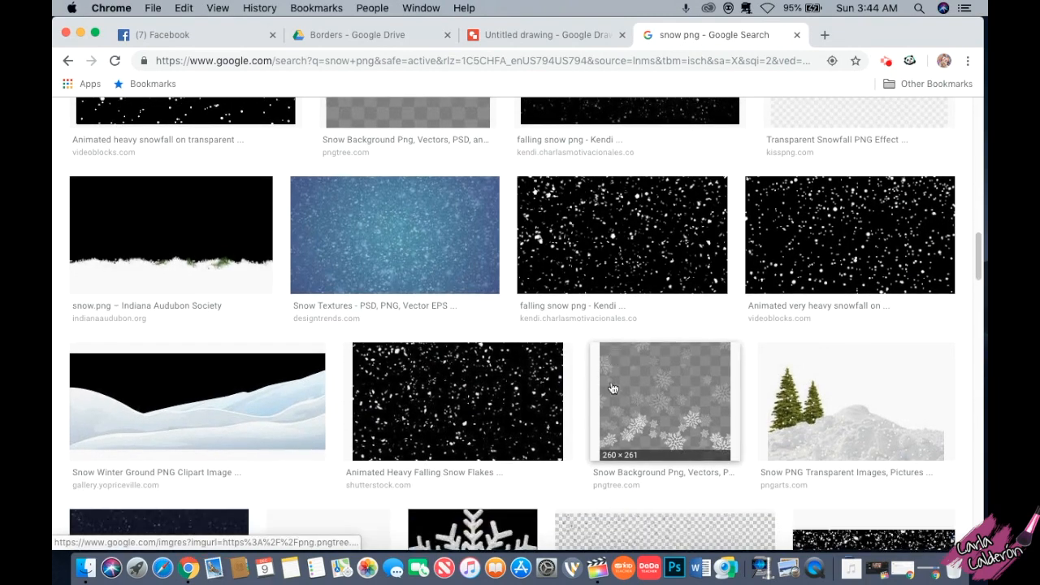
pyautogui.click(195, 404)
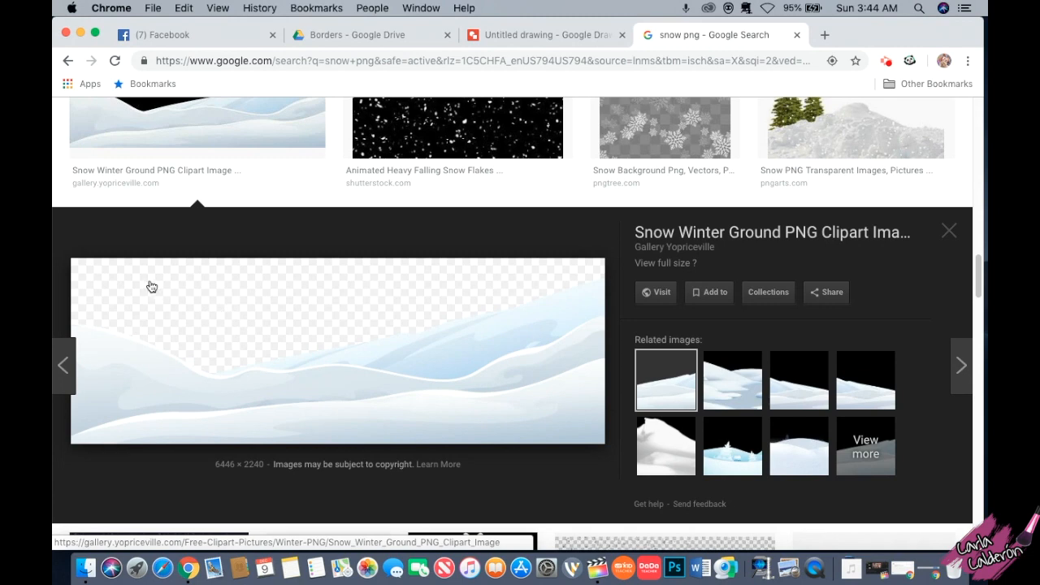
pyautogui.rightClick(397, 402)
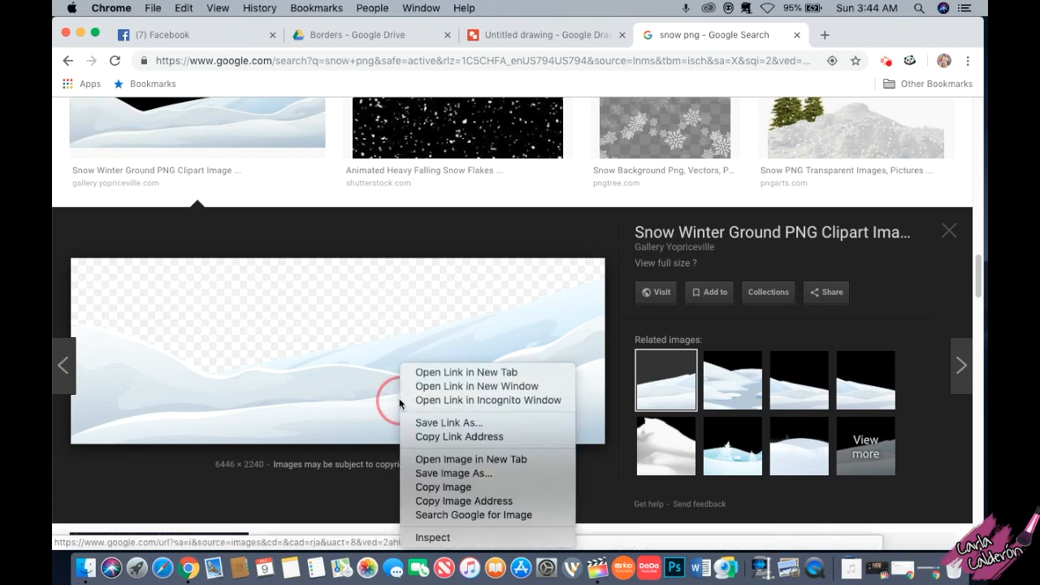
pyautogui.click(460, 486)
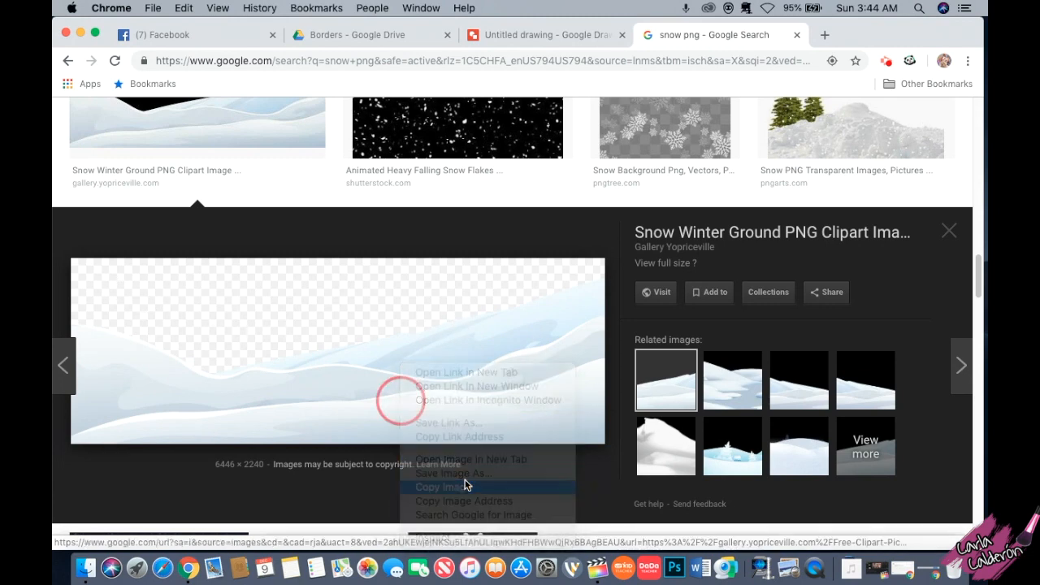
# Step: Paste the snow ground image into the drawing and fit it across the full canvas width along the bottom edge
pyautogui.click(504, 33)
pyautogui.click(142, 132)
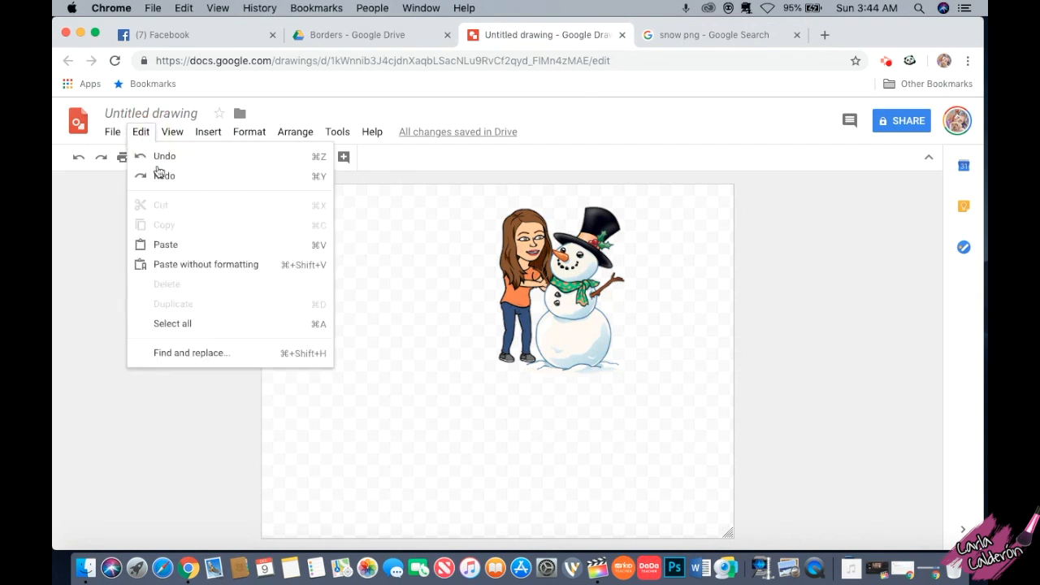
pyautogui.click(195, 249)
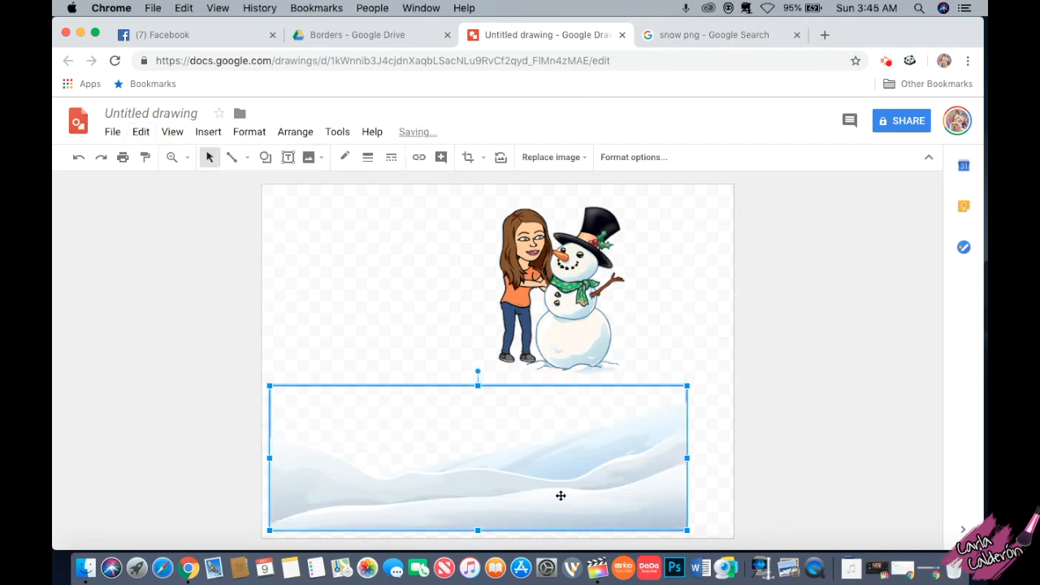
pyautogui.moveTo(561, 495)
pyautogui.mouseDown()
pyautogui.moveTo(444, 484)
pyautogui.moveTo(555, 499)
pyautogui.moveTo(549, 506)
pyautogui.mouseUp()
pyautogui.moveTo(678, 465); pyautogui.dragTo(733, 467)
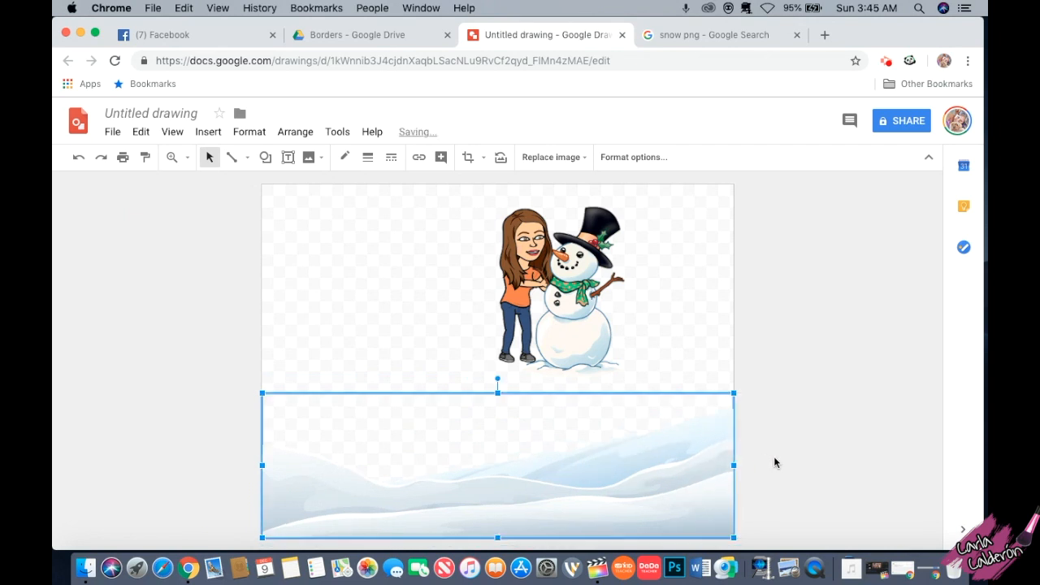
pyautogui.click(776, 424)
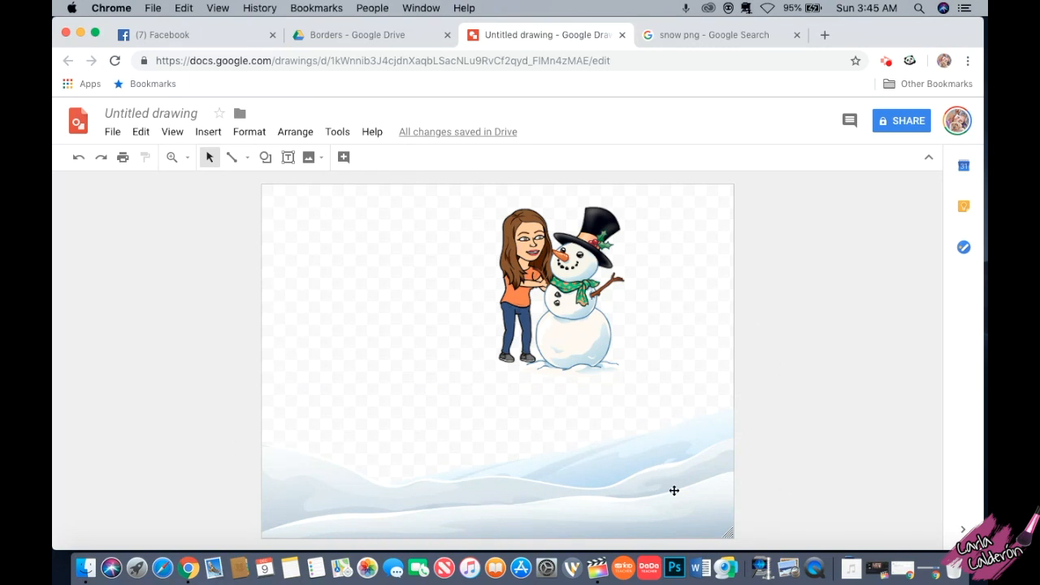
# Step: Move the woman-and-snowman image to an empty area above the snow, slightly left of the canvas centre
pyautogui.click(554, 317)
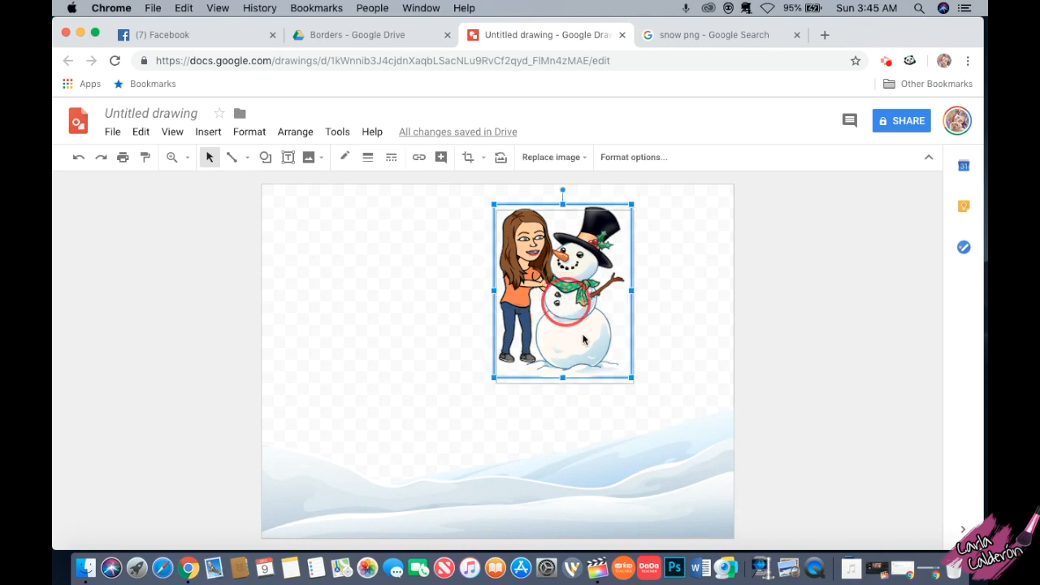
pyautogui.moveTo(554, 317); pyautogui.dragTo(629, 442)
pyautogui.moveTo(633, 396); pyautogui.dragTo(448, 316)
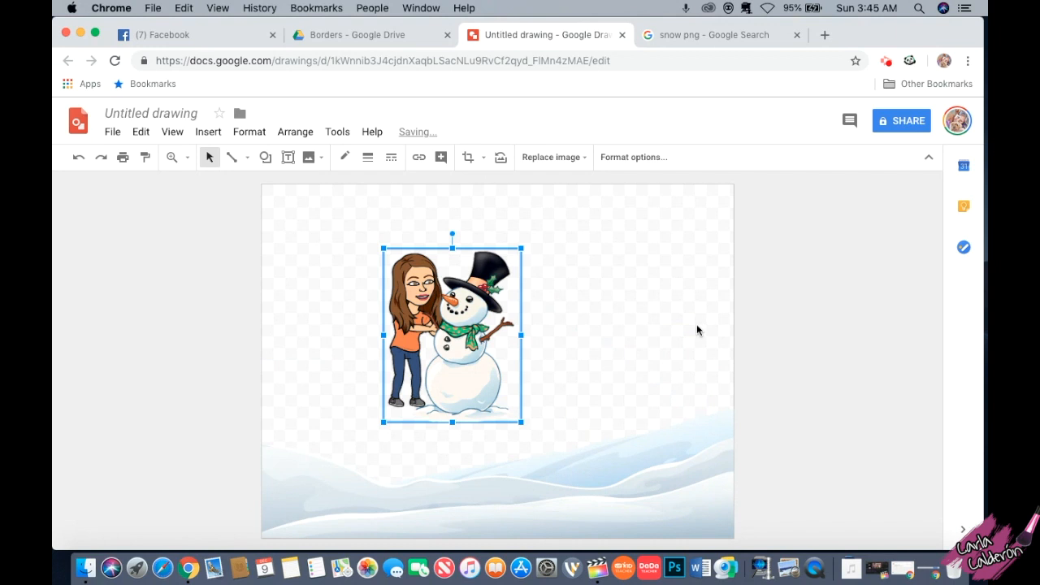
# Step: Lower the snow ground image so that its bottom part extends slightly below the canvas edge
pyautogui.click(671, 480)
pyautogui.moveTo(654, 480); pyautogui.dragTo(655, 508)
pyautogui.scroll(-1, 786, 486)
pyautogui.scroll(-1, 786, 486)
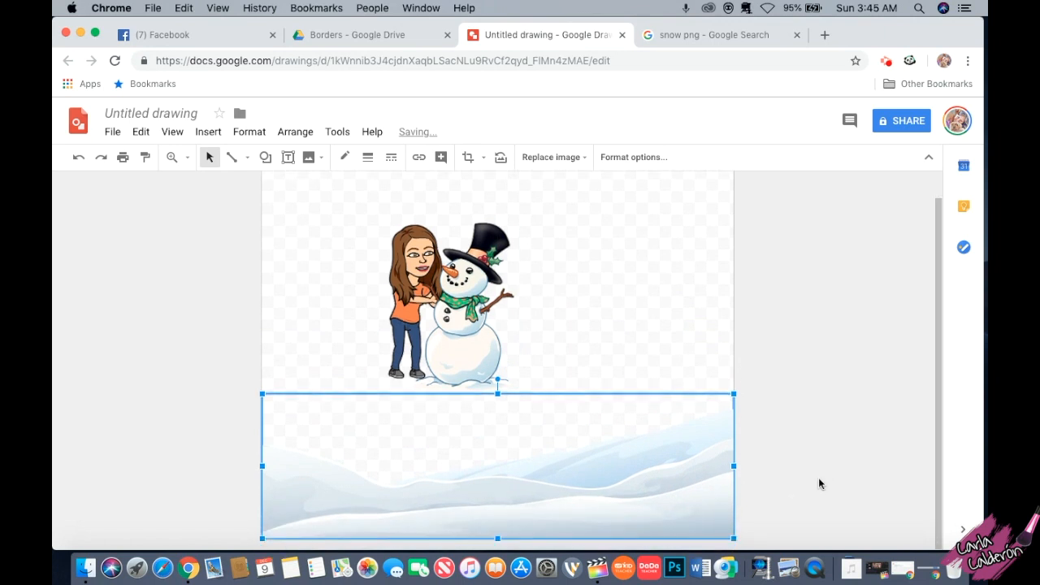
pyautogui.moveTo(606, 471); pyautogui.dragTo(606, 490)
pyautogui.click(809, 444)
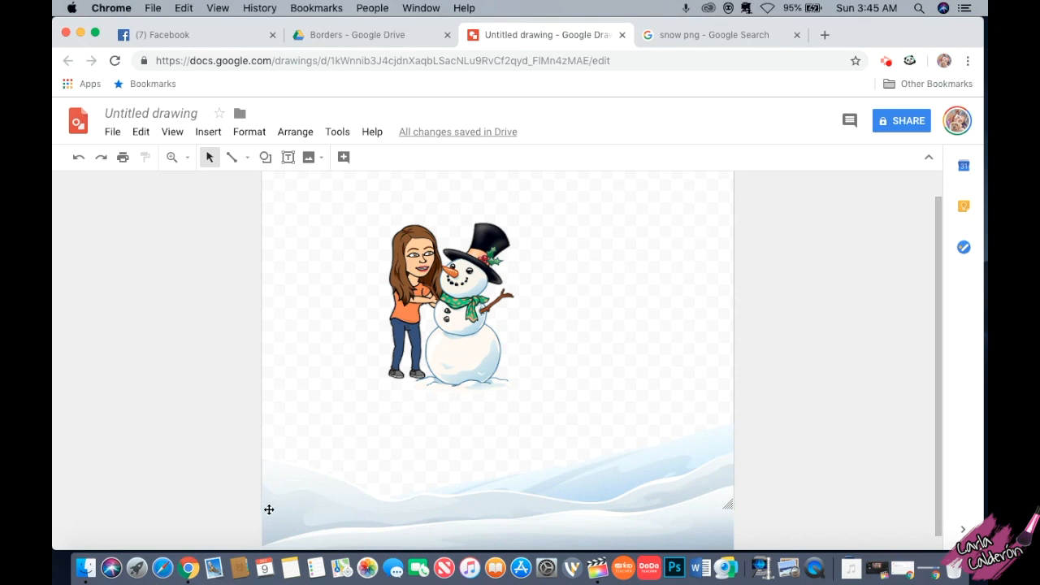
# Step: Fine-tune the snow ground image by nudging it slightly further down while keeping it aligned with the canvas sides
pyautogui.click(320, 495)
pyautogui.moveTo(260, 481); pyautogui.dragTo(260, 481)
pyautogui.click(804, 468)
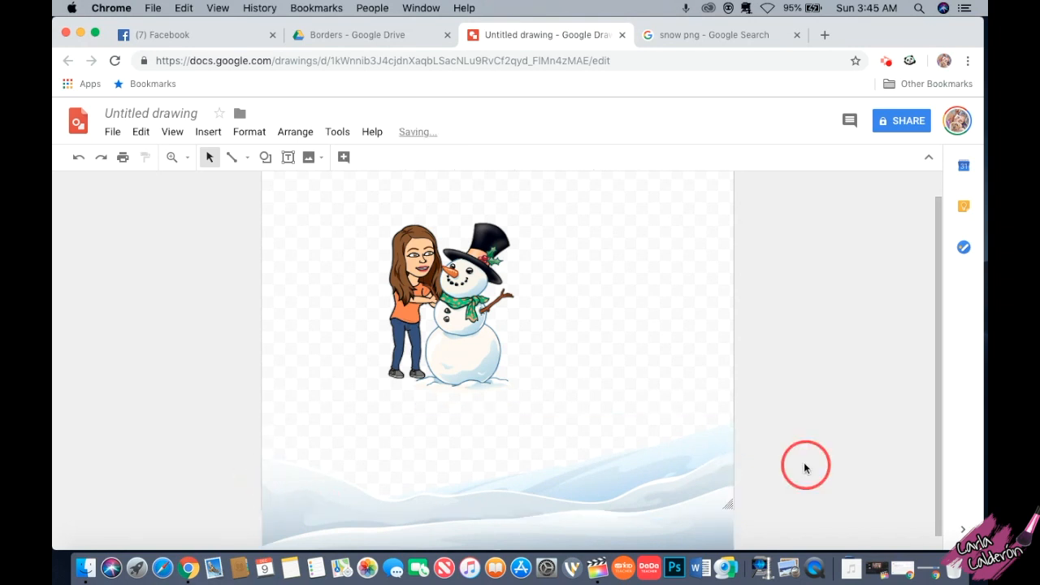
pyautogui.moveTo(580, 469); pyautogui.dragTo(579, 468)
pyautogui.moveTo(261, 481); pyautogui.dragTo(261, 481)
pyautogui.moveTo(437, 472); pyautogui.dragTo(437, 476)
pyautogui.click(748, 470)
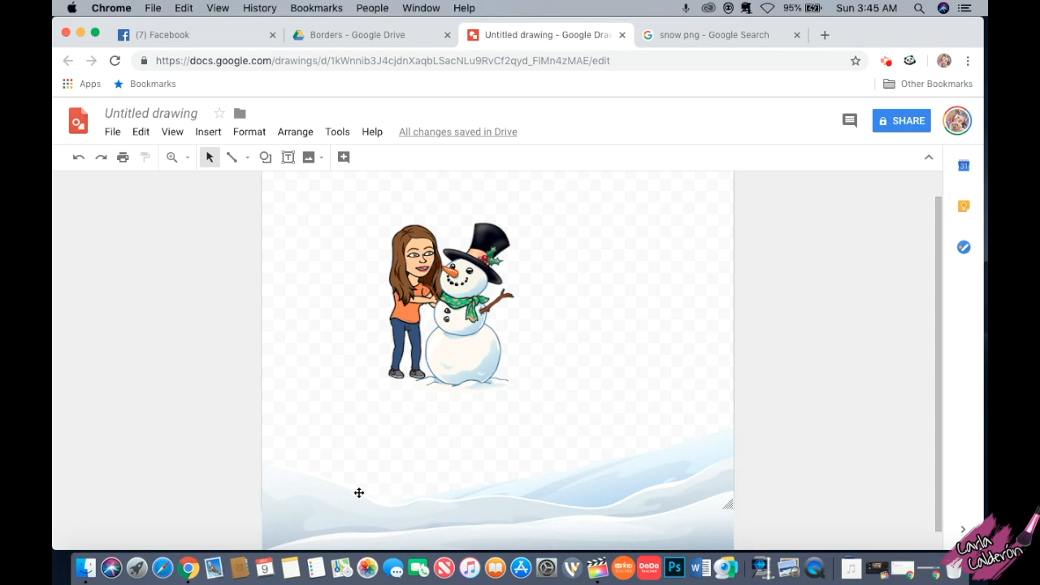
# Step: Widen the snow ground image slightly and centre it so that it overhangs both side edges of the canvas
pyautogui.click(285, 490)
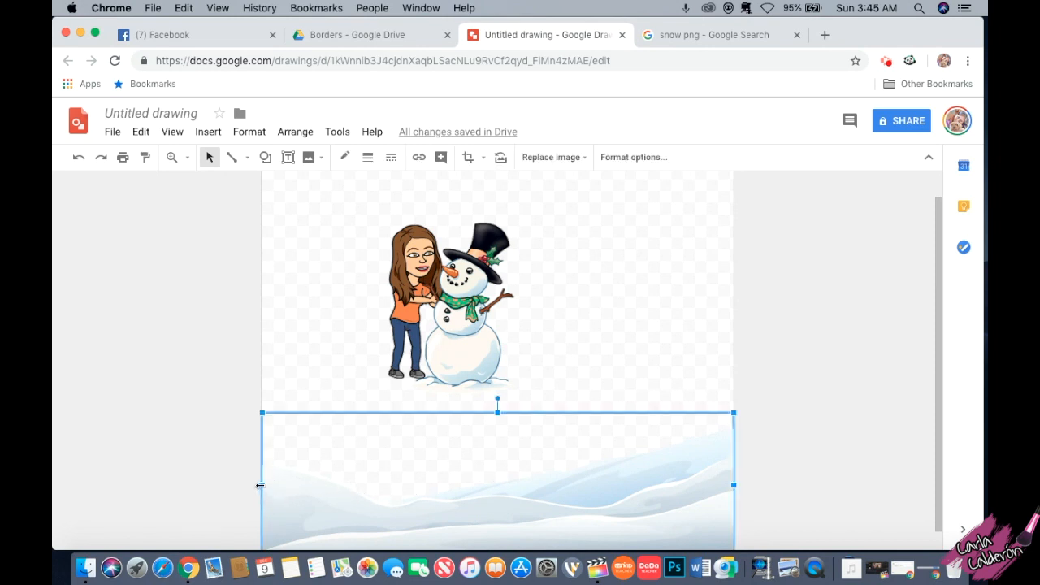
pyautogui.moveTo(260, 486); pyautogui.dragTo(257, 485)
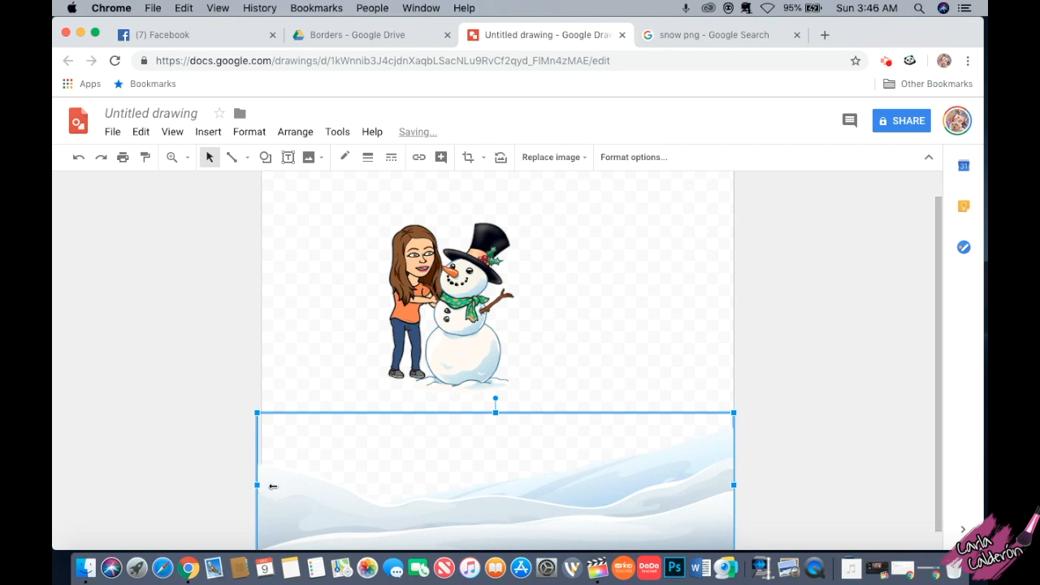
pyautogui.click(816, 484)
pyautogui.moveTo(663, 489); pyautogui.dragTo(662, 485)
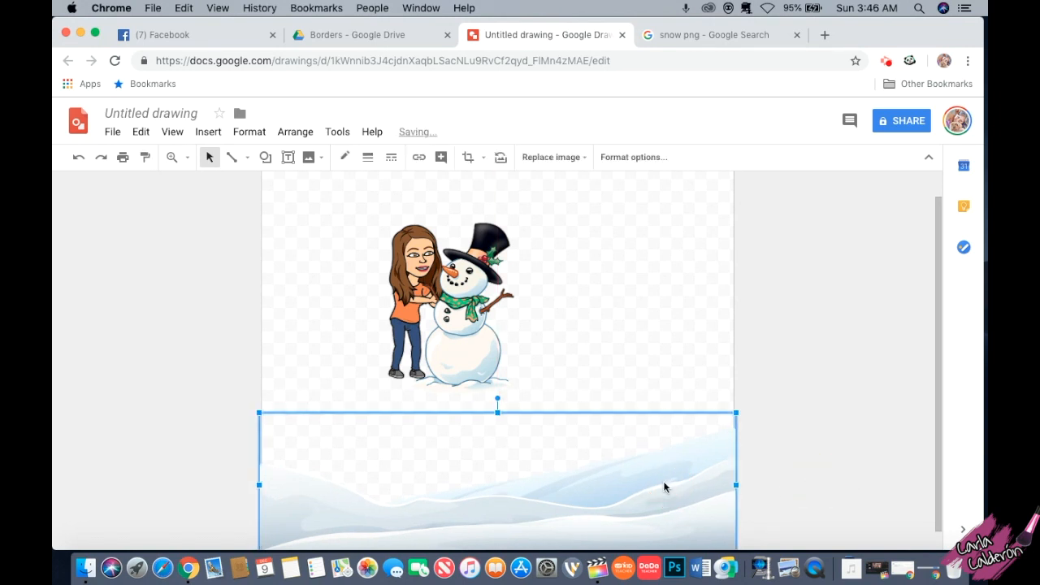
pyautogui.click(840, 474)
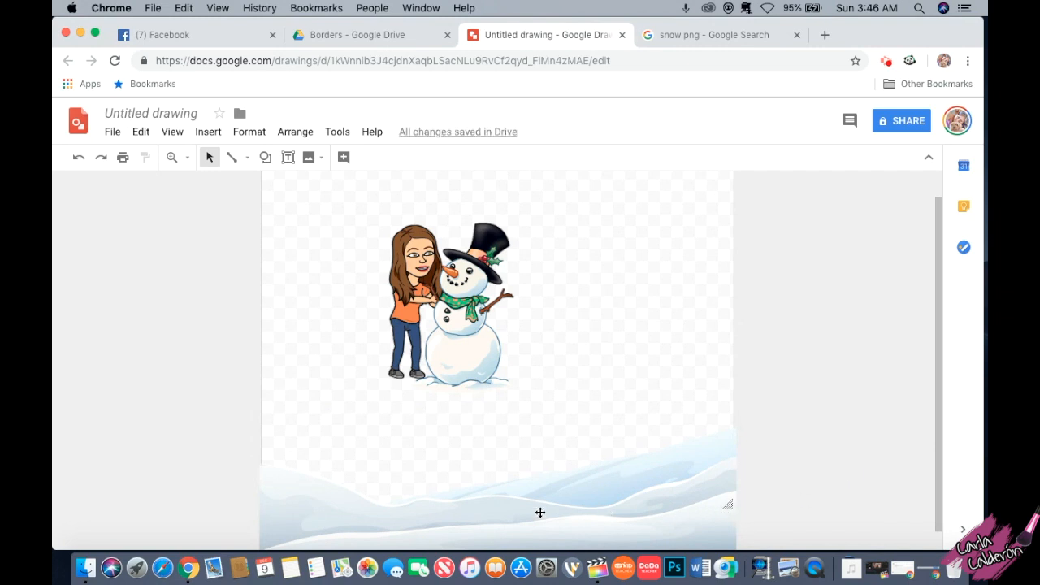
# Step: Move the woman-and-snowman image onto the right-hand snow hill and bring it to the front
pyautogui.click(460, 336)
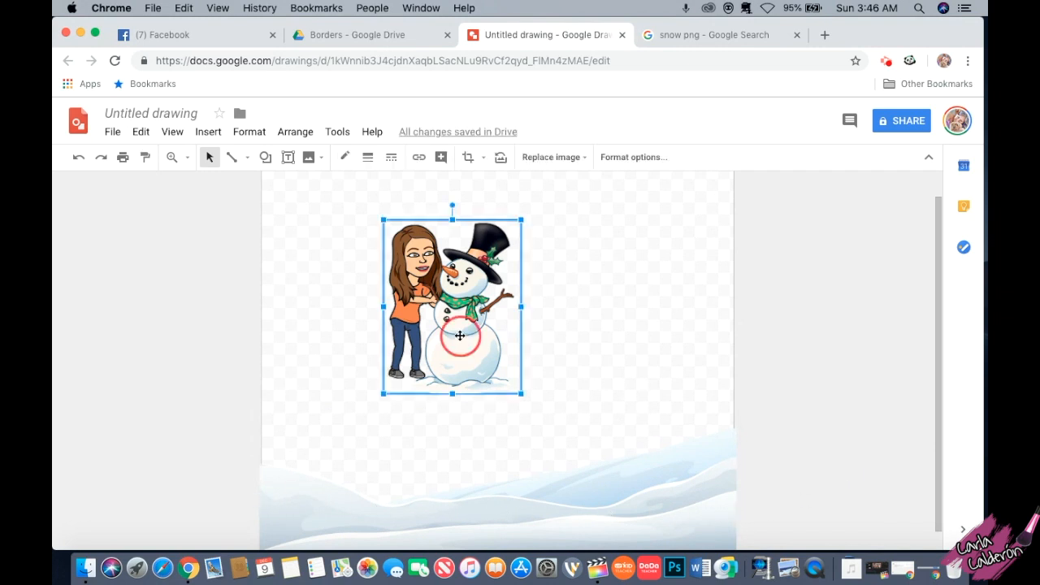
pyautogui.moveTo(476, 317); pyautogui.dragTo(669, 427)
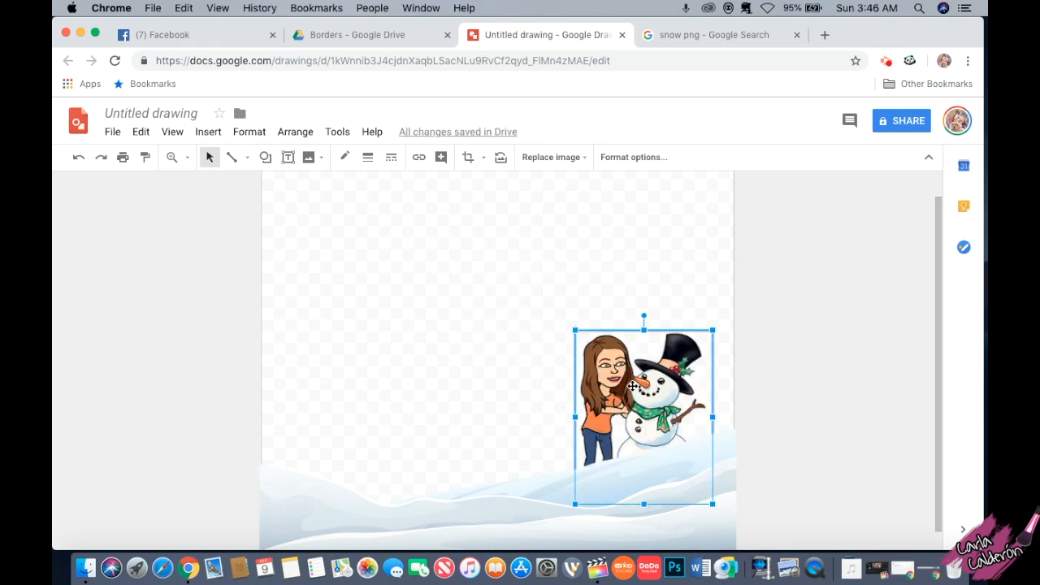
pyautogui.rightClick(632, 384)
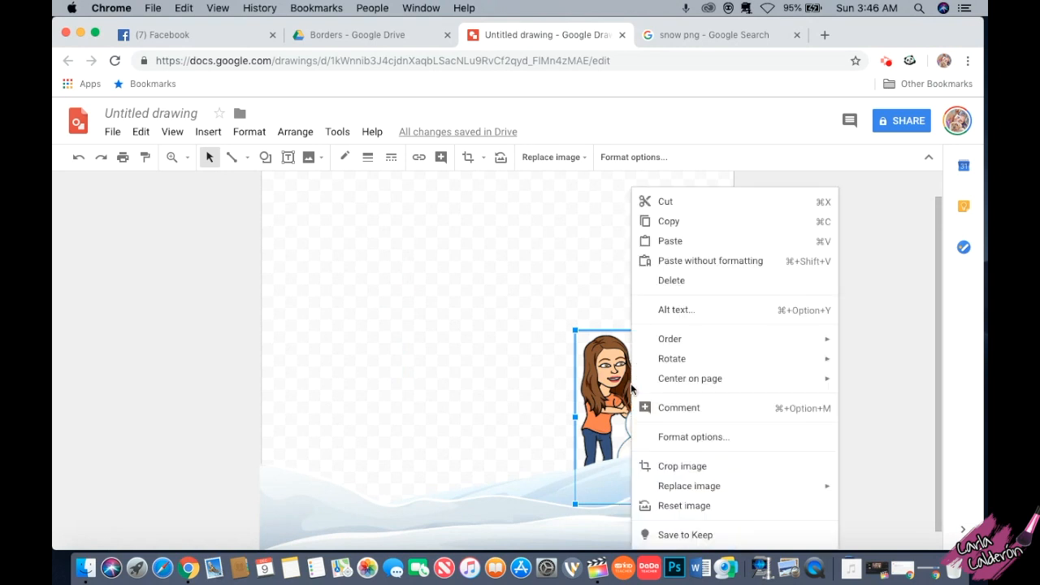
pyautogui.moveTo(703, 344)
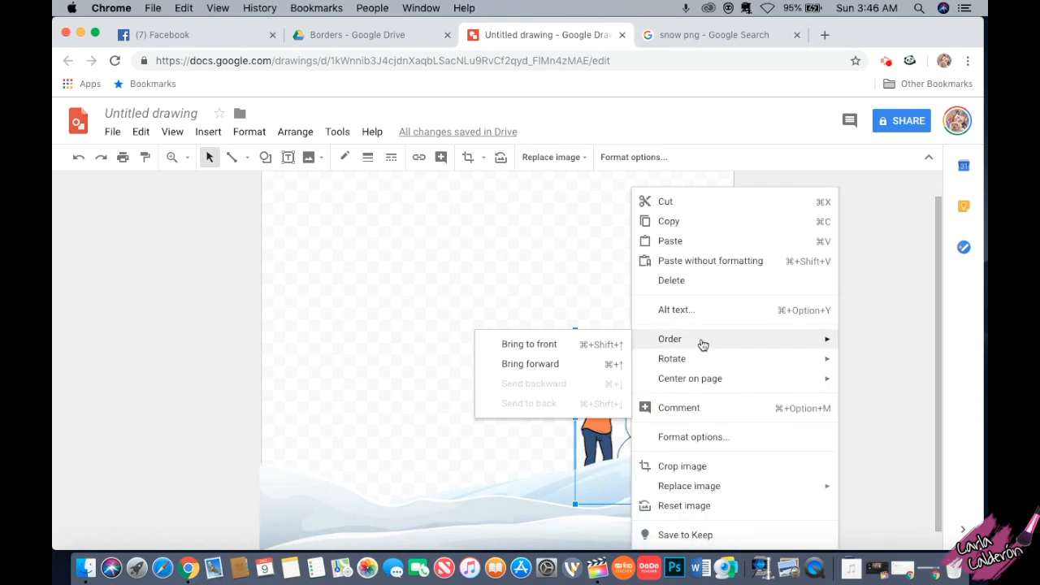
pyautogui.click(543, 342)
pyautogui.click(809, 403)
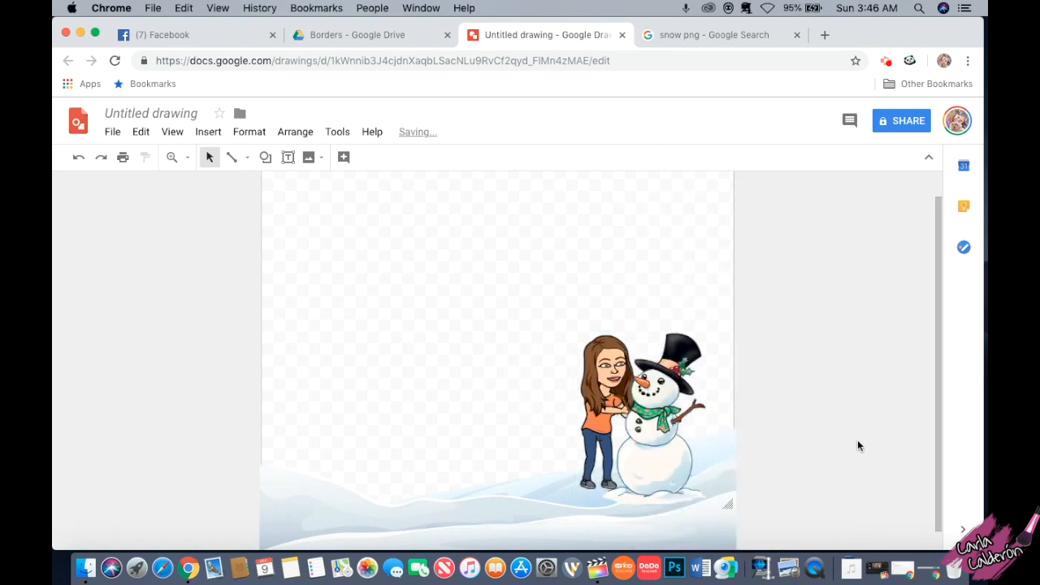
# Step: Shrink the woman-and-snowman image to about three quarters of its size and set it on the hill against the canvas's right edge
pyautogui.moveTo(649, 447); pyautogui.dragTo(663, 449)
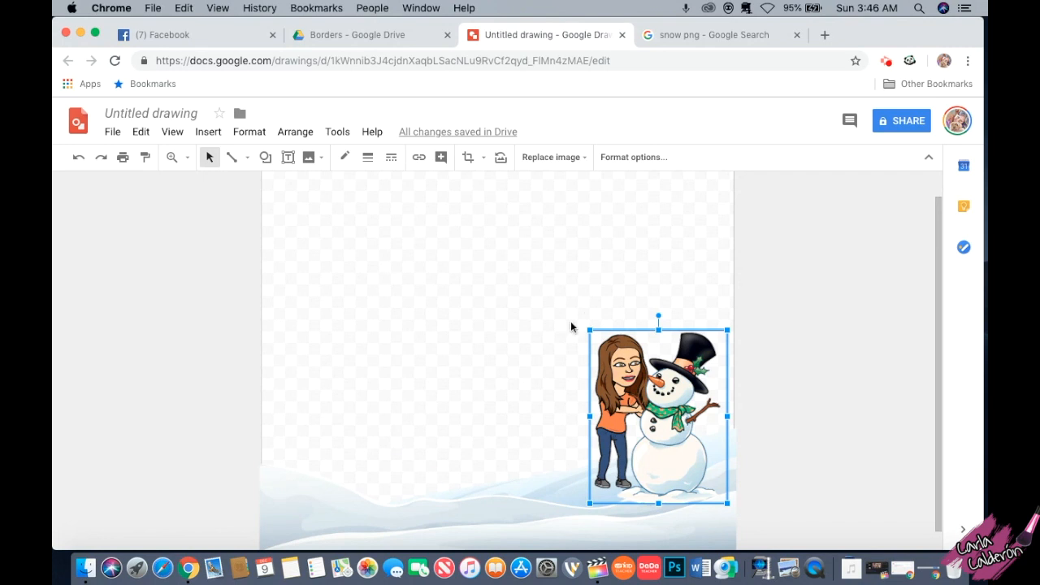
pyautogui.moveTo(589, 330); pyautogui.dragTo(625, 374)
pyautogui.click(673, 423)
pyautogui.moveTo(673, 422); pyautogui.dragTo(676, 424)
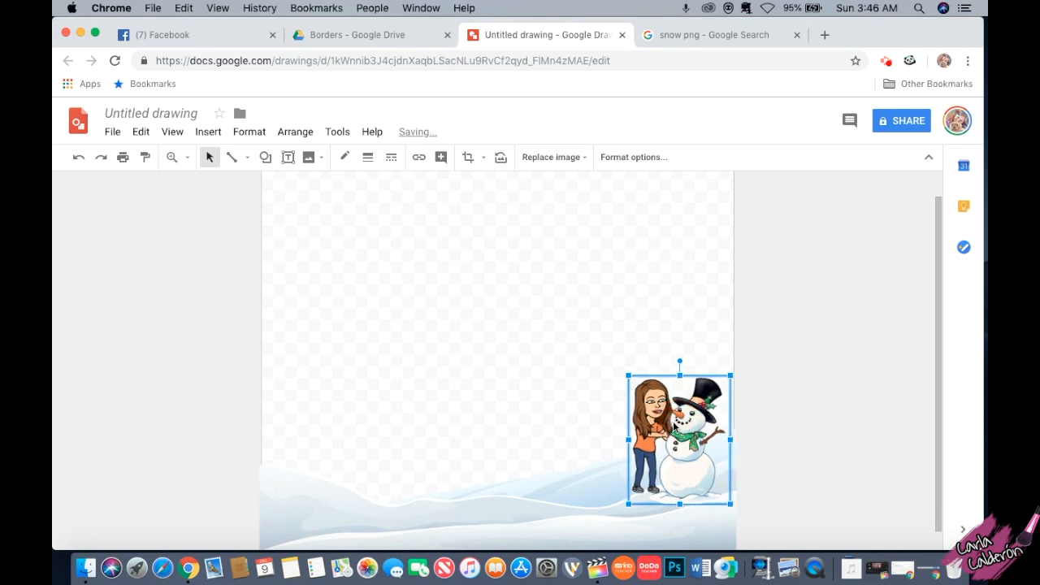
pyautogui.click(761, 421)
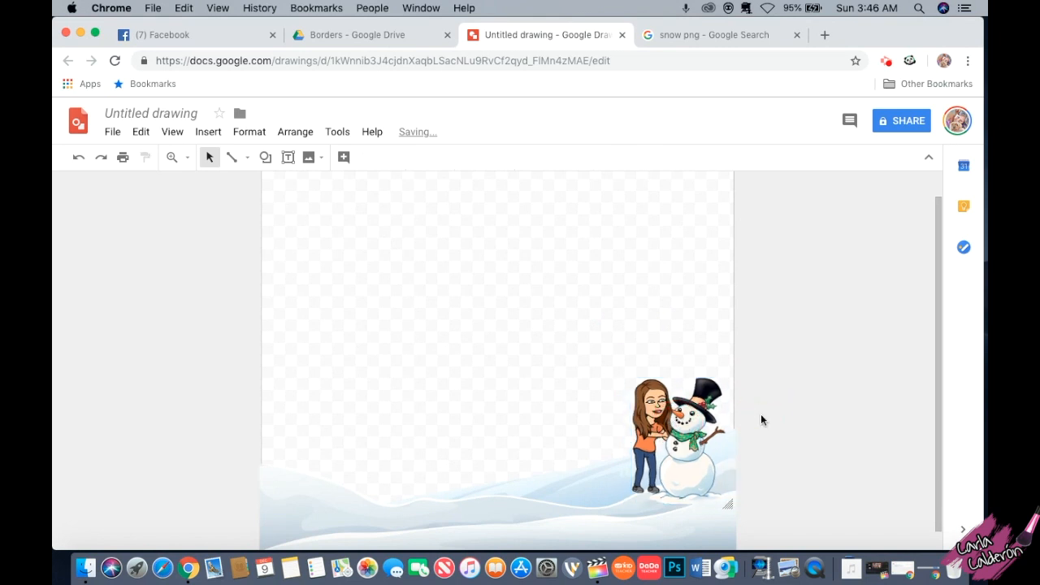
pyautogui.click(685, 443)
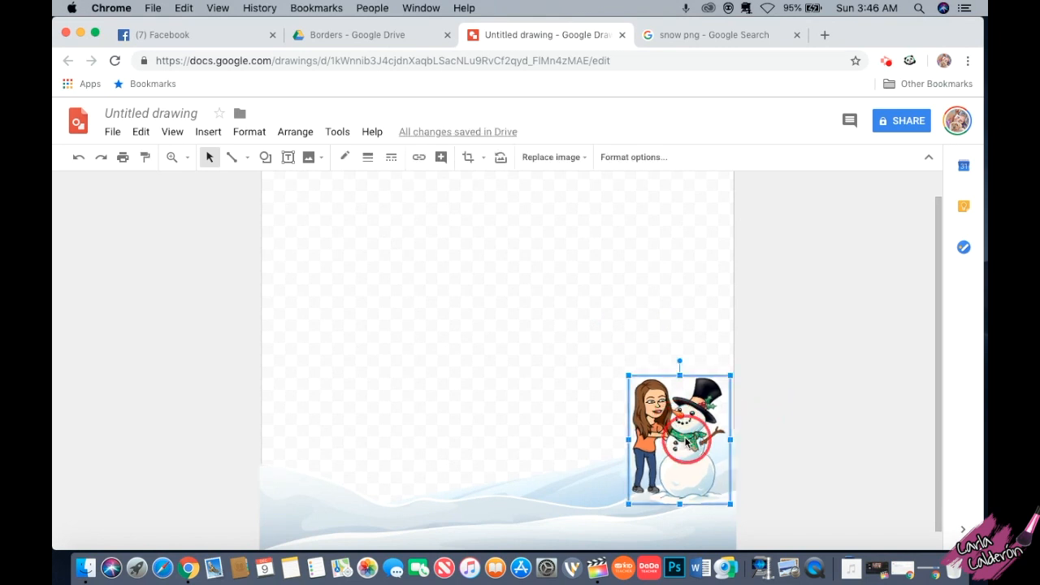
pyautogui.click(784, 429)
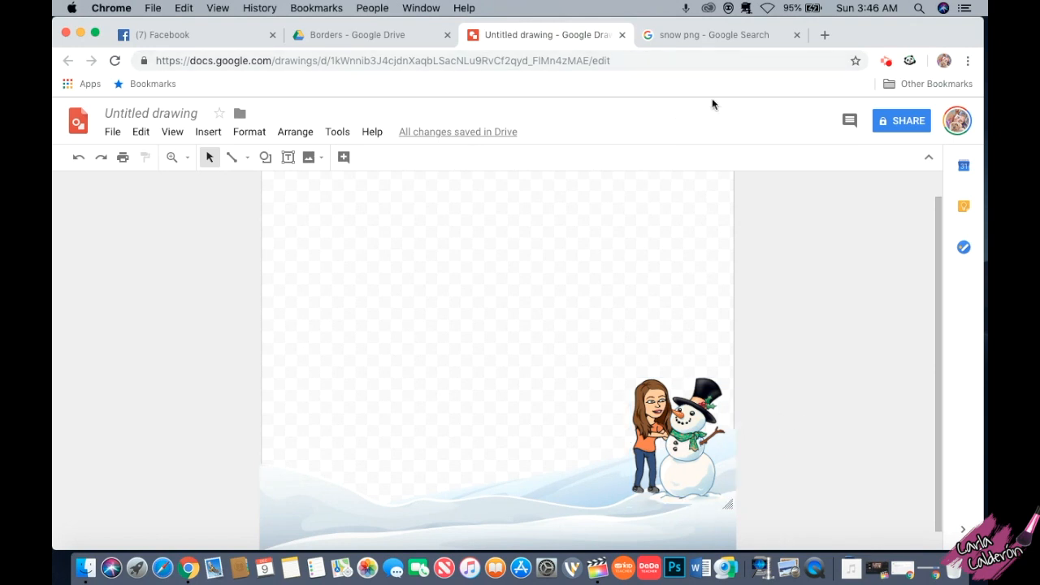
# Step: Switch to the Google results and search Google Images for "dino vipkid png"
pyautogui.click(678, 36)
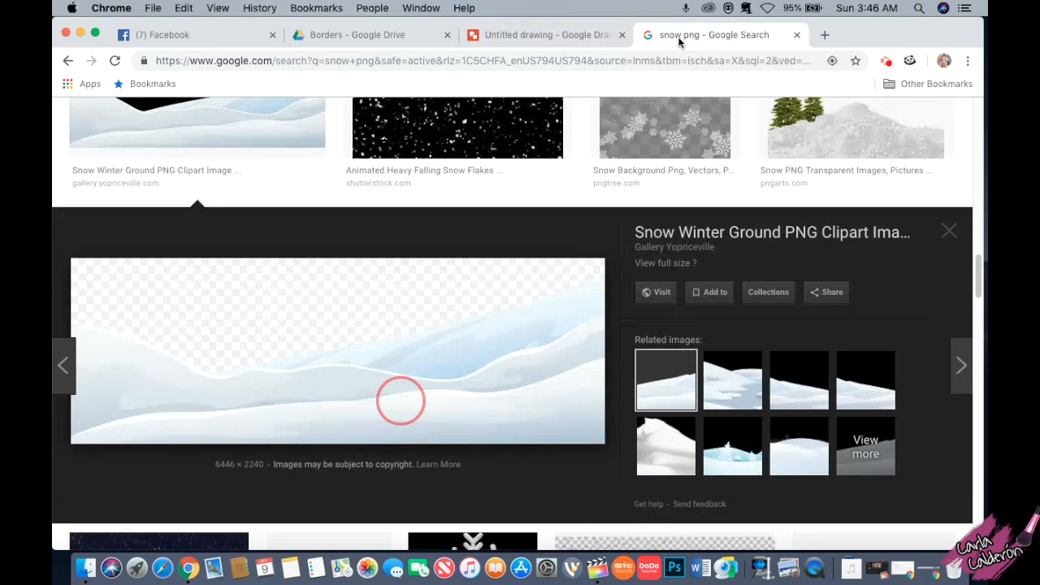
pyautogui.click(627, 60)
pyautogui.write('dino')
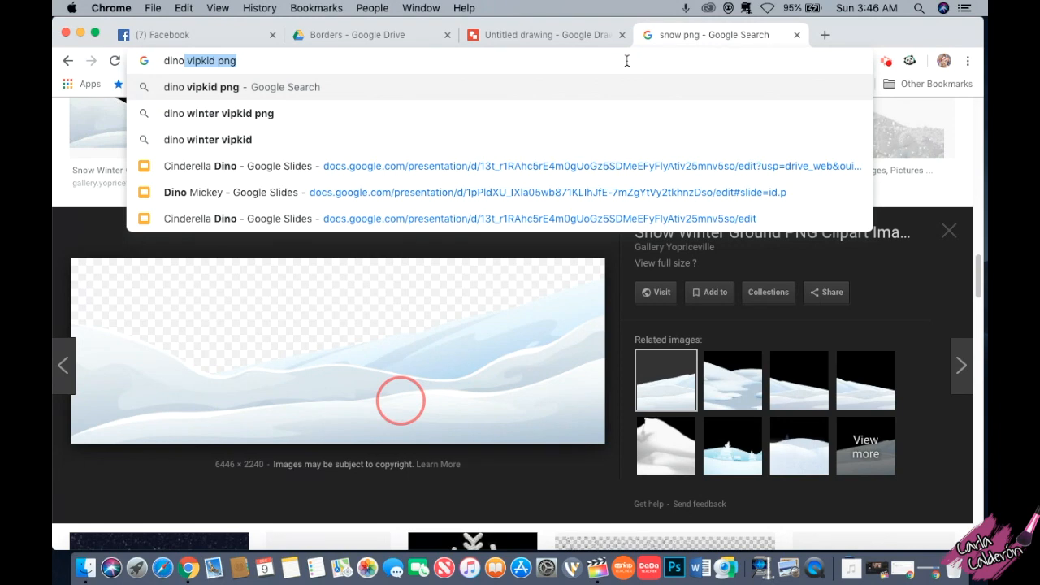
pyautogui.press('Return')
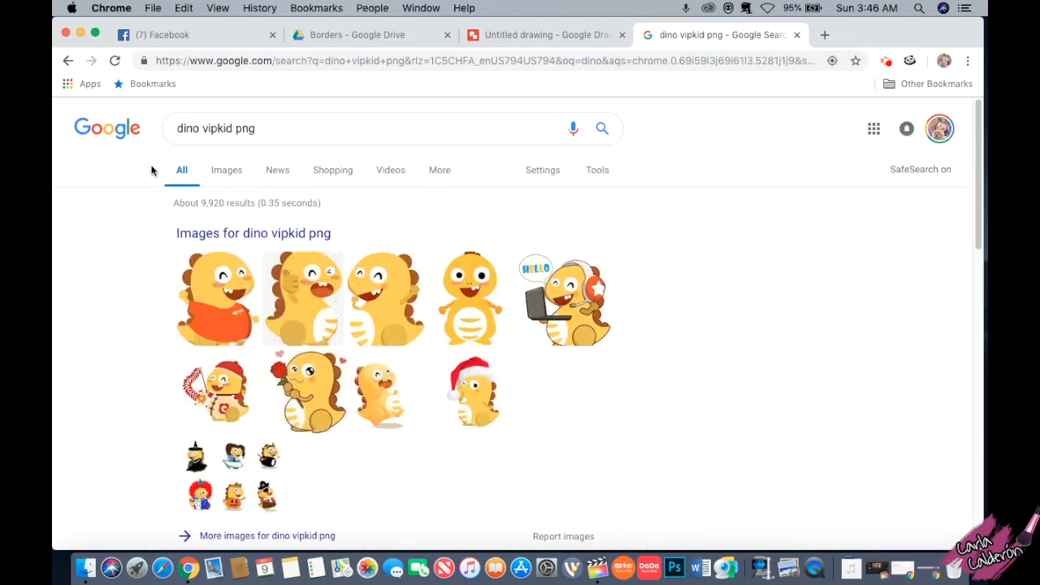
pyautogui.click(226, 171)
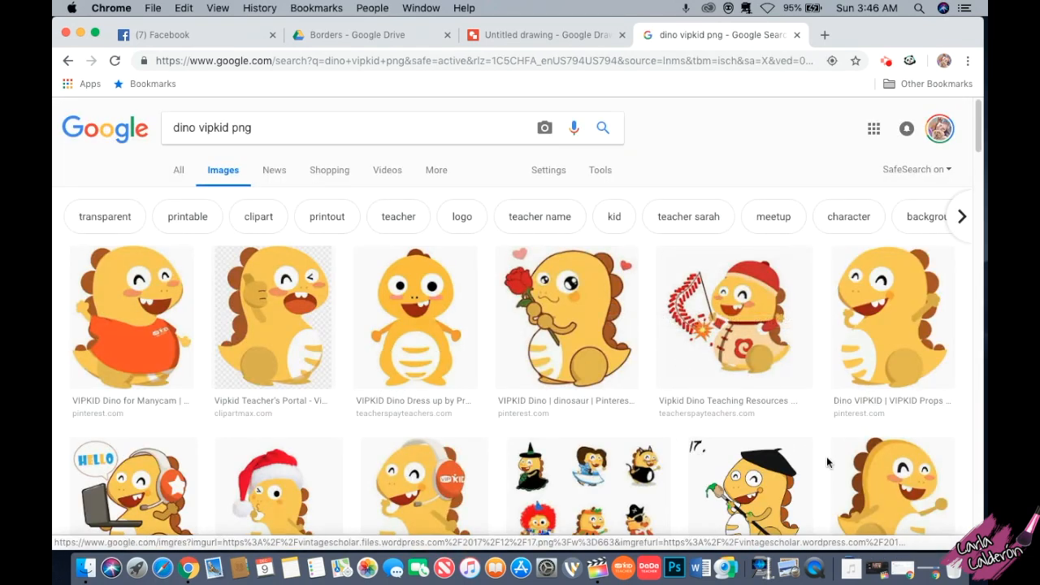
# Step: Preview the dino image with the Santa hat, close it and return to the first results
pyautogui.scroll(-2, 585, 422)
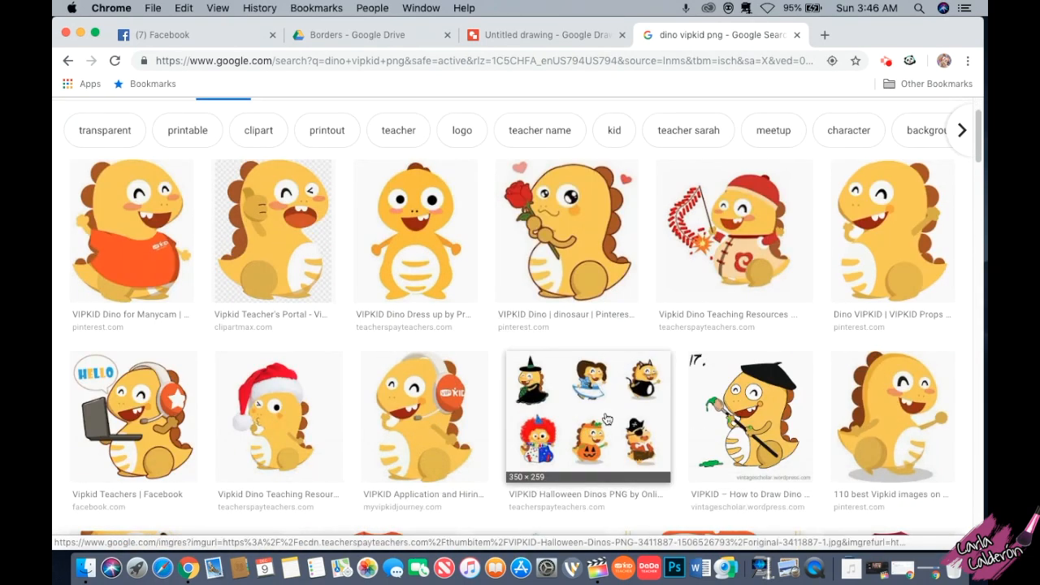
pyautogui.click(296, 427)
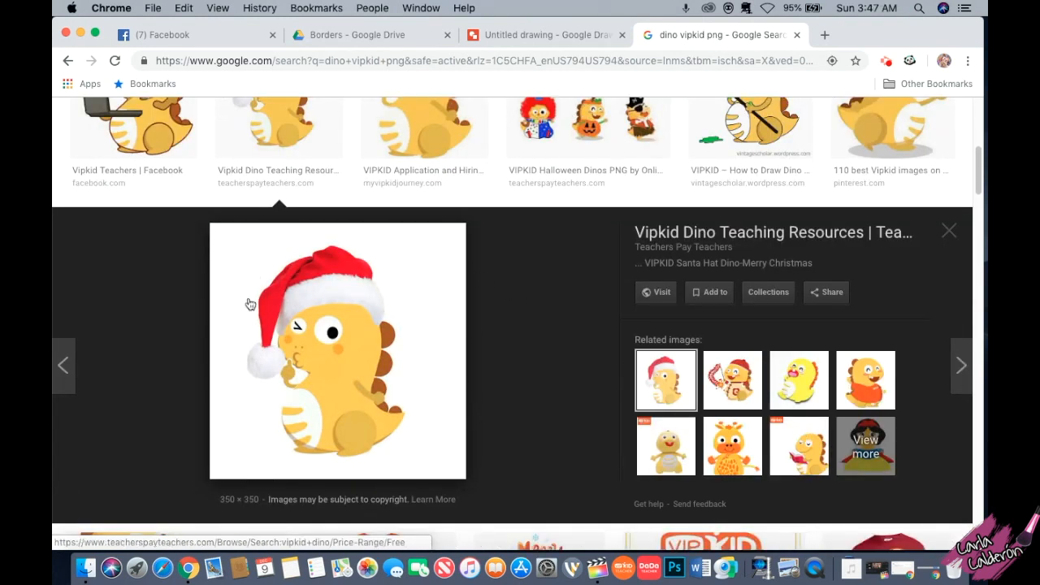
pyautogui.click(949, 231)
pyautogui.scroll(5, 456, 303)
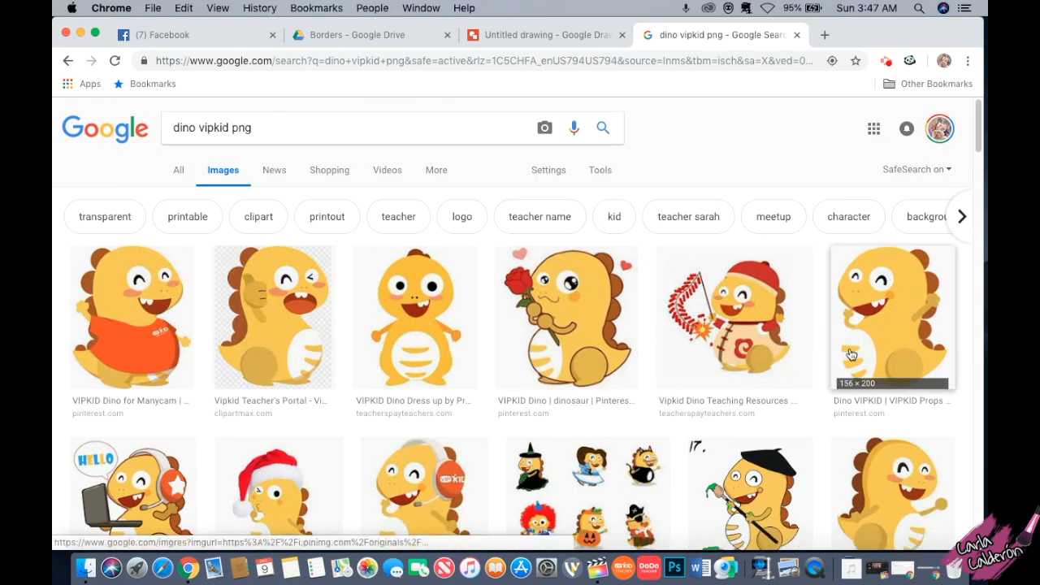
# Step: Open the "Dino VIPKID | VIPKID Props" result and copy the waving dino image
pyautogui.click(894, 331)
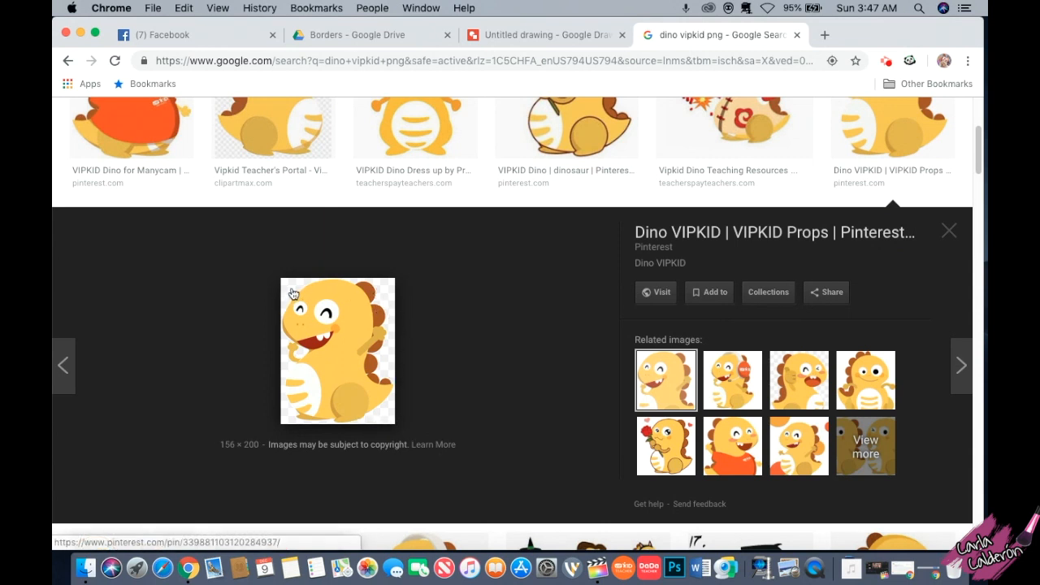
pyautogui.rightClick(335, 327)
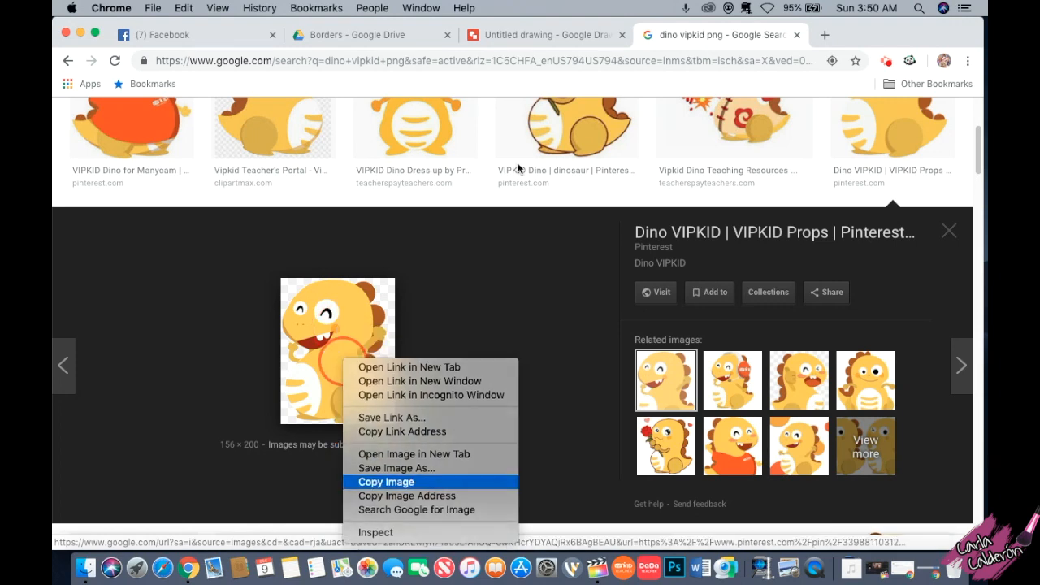
pyautogui.click(454, 354)
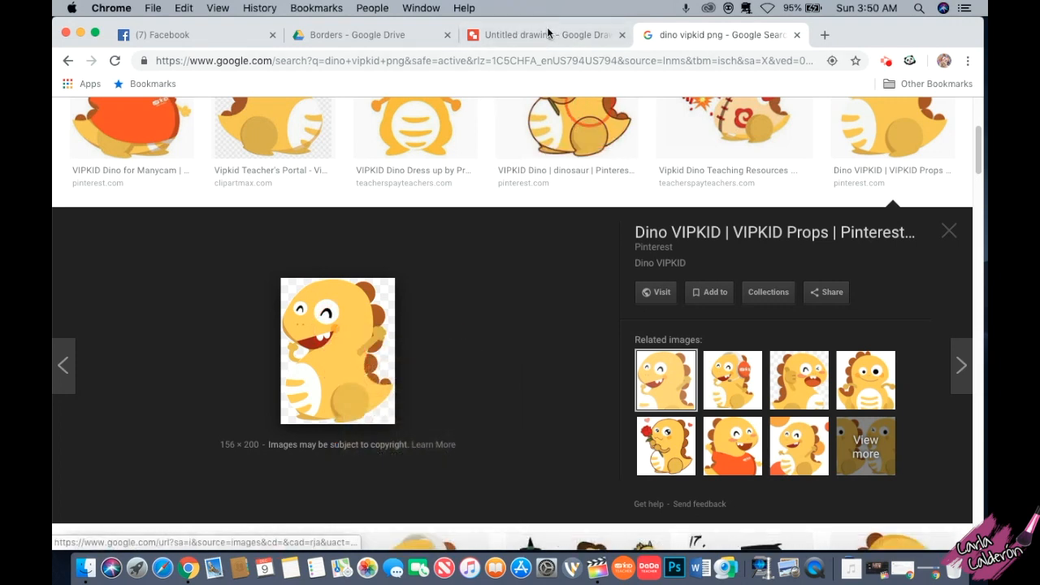
# Step: Paste the dino image into the drawing and place it on the snow at the canvas's left edge
pyautogui.click(548, 34)
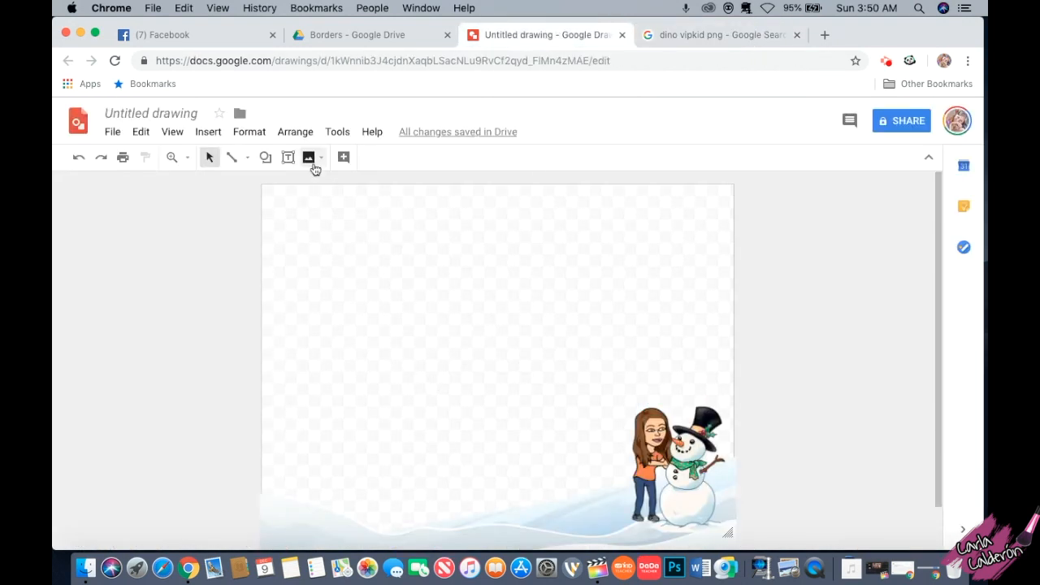
pyautogui.scroll(-1, 398, 278)
pyautogui.rightClick(400, 278)
pyautogui.click(466, 331)
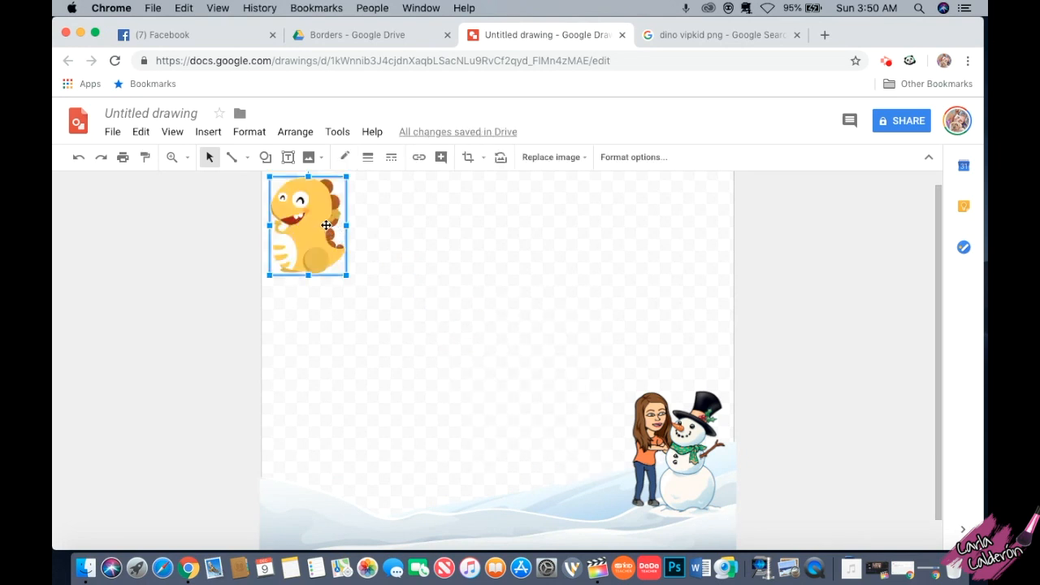
pyautogui.moveTo(325, 224); pyautogui.dragTo(325, 454)
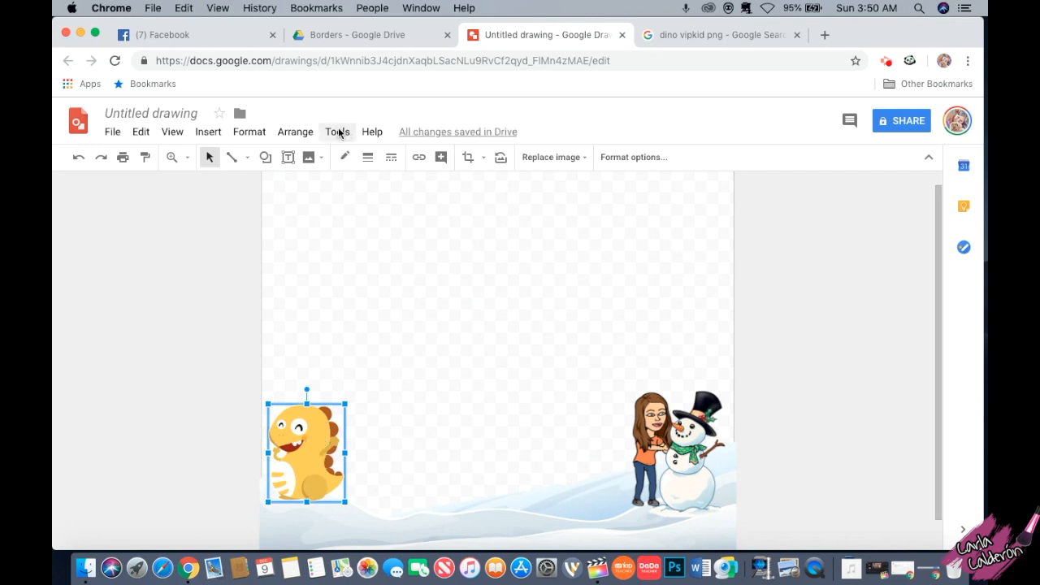
# Step: Flip the dino image horizontally so it faces the woman and snowman
pyautogui.click(304, 133)
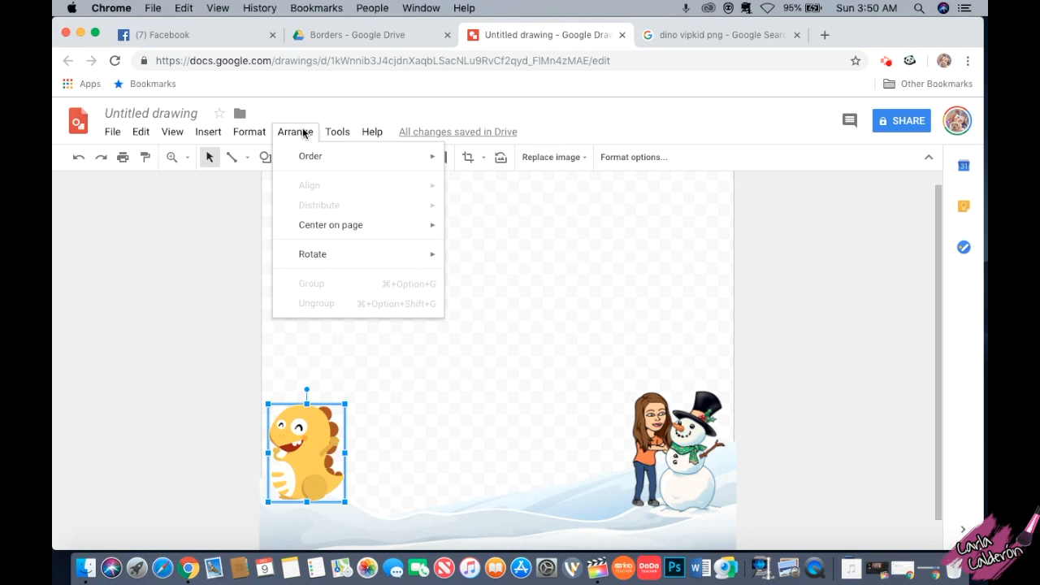
pyautogui.moveTo(333, 264)
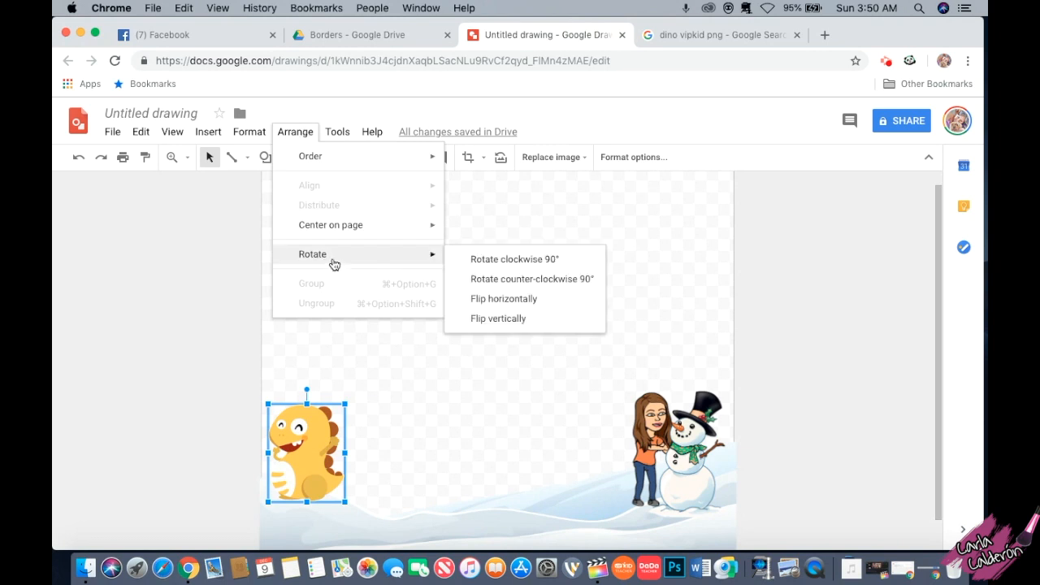
pyautogui.click(529, 300)
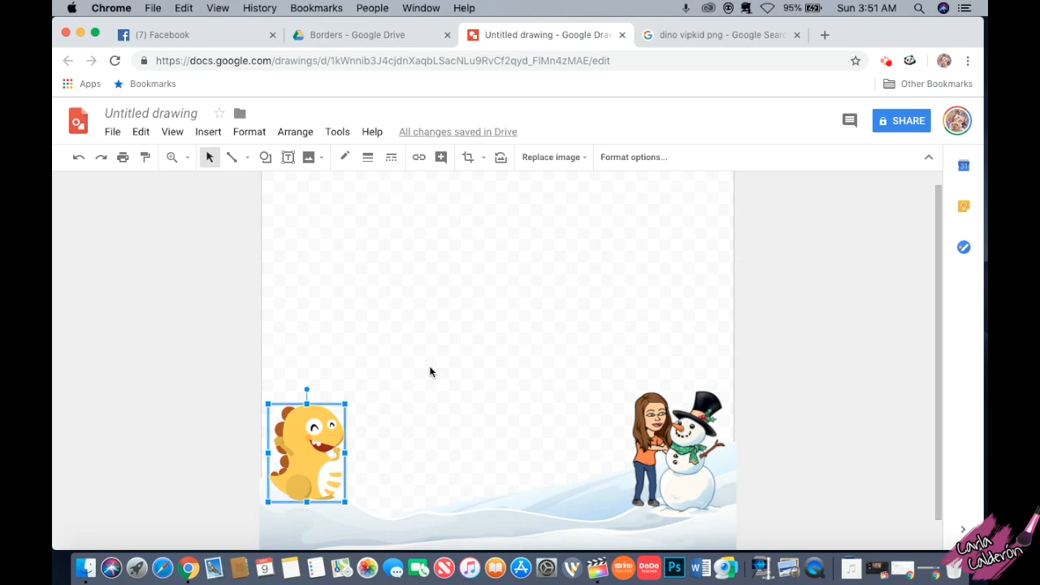
# Step: Shrink the dino proportionally to about half the woman's height and set it on the snow at the canvas's left edge
pyautogui.moveTo(333, 429); pyautogui.dragTo(329, 439)
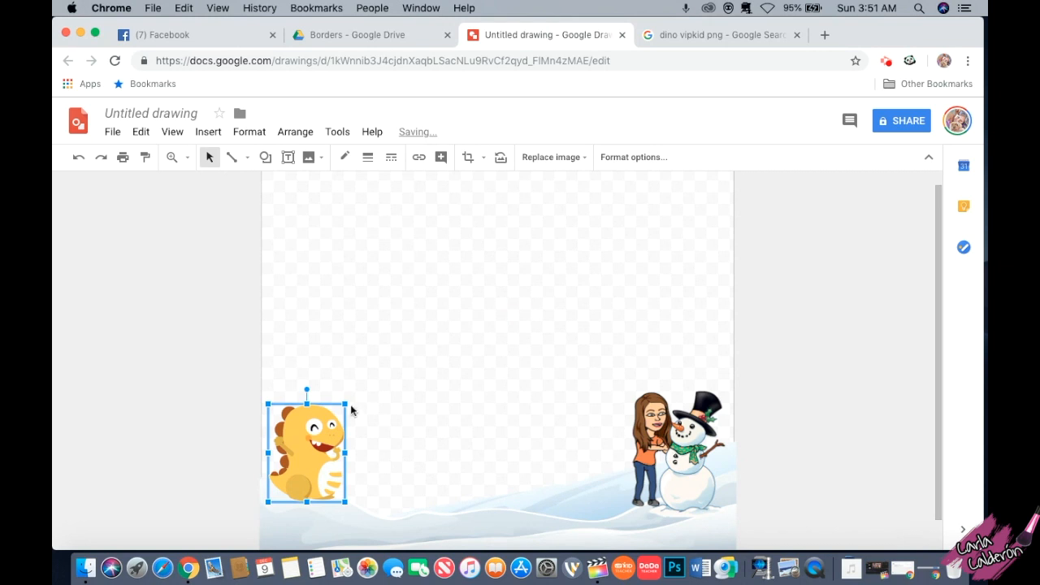
pyautogui.moveTo(345, 403); pyautogui.dragTo(602, 473)
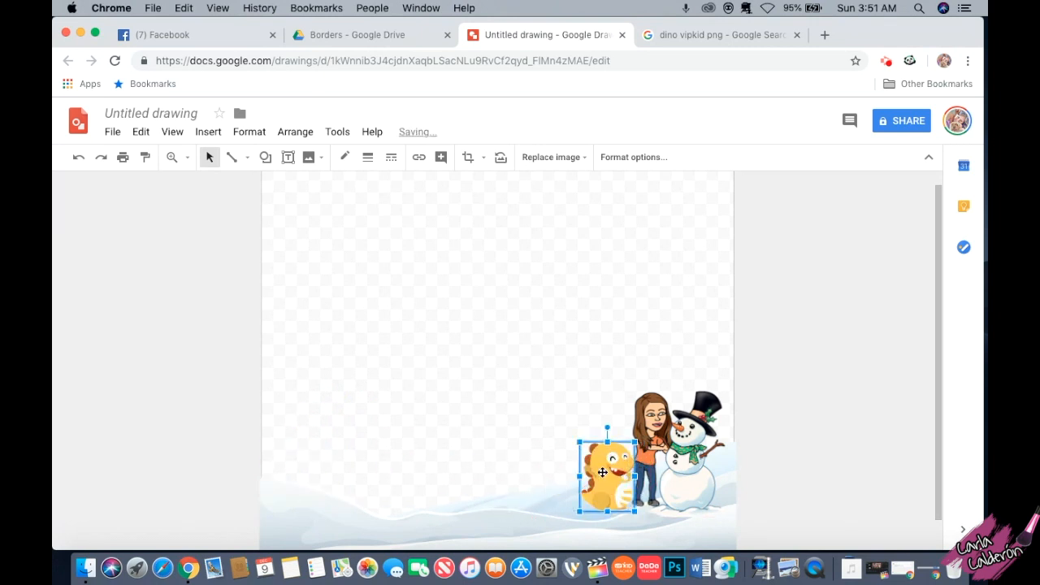
pyautogui.moveTo(636, 441); pyautogui.dragTo(297, 485)
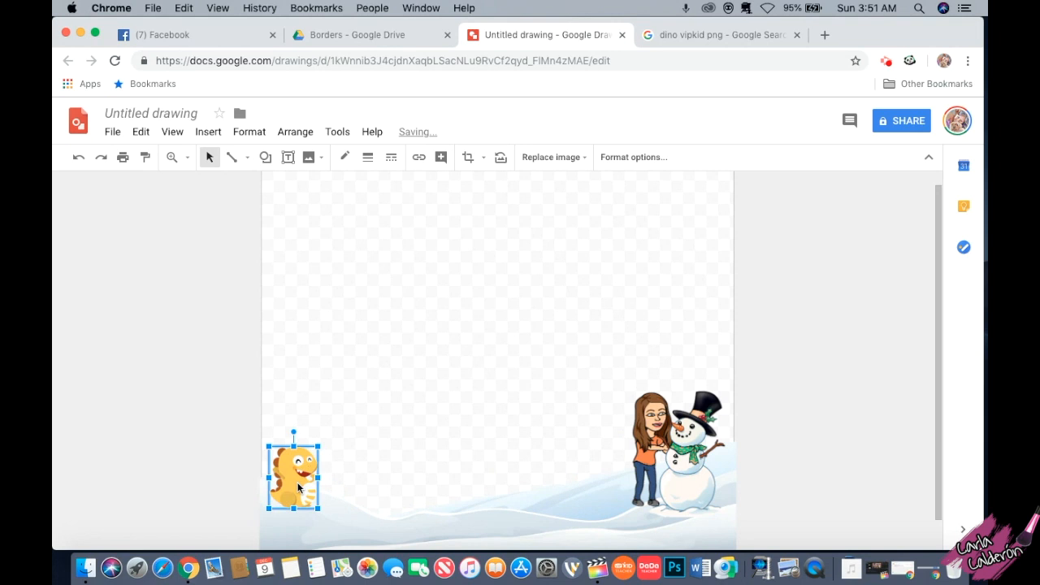
pyautogui.click(494, 438)
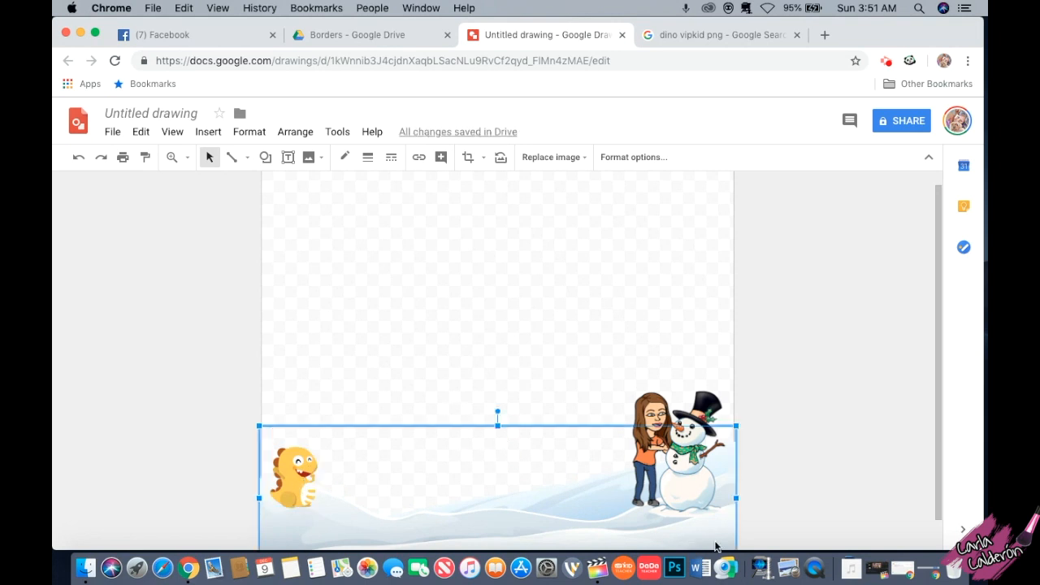
pyautogui.click(840, 503)
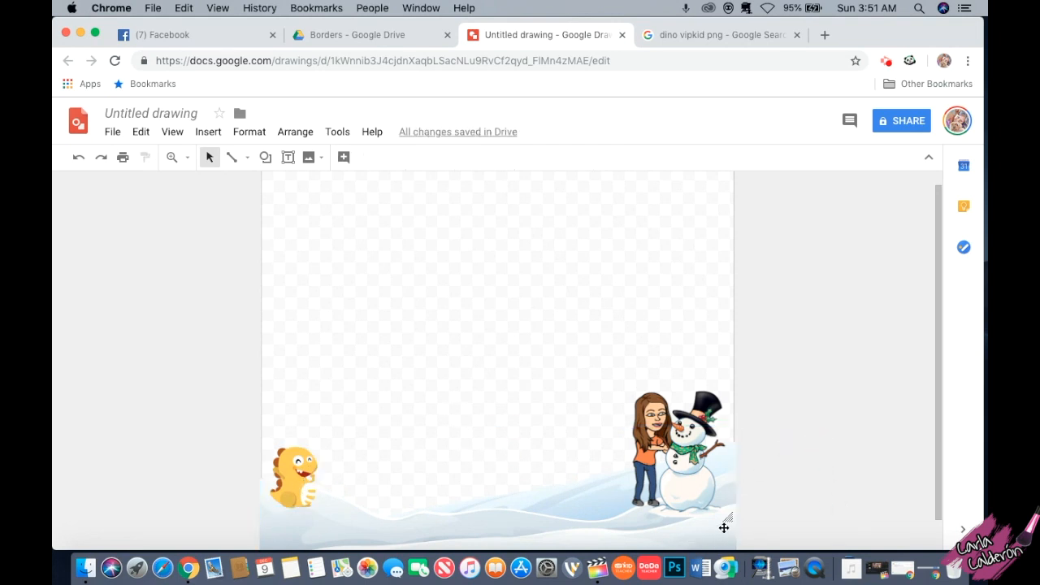
# Step: Switch to the Google Images results and search for "santa hat png"
pyautogui.click(725, 34)
pyautogui.click(587, 60)
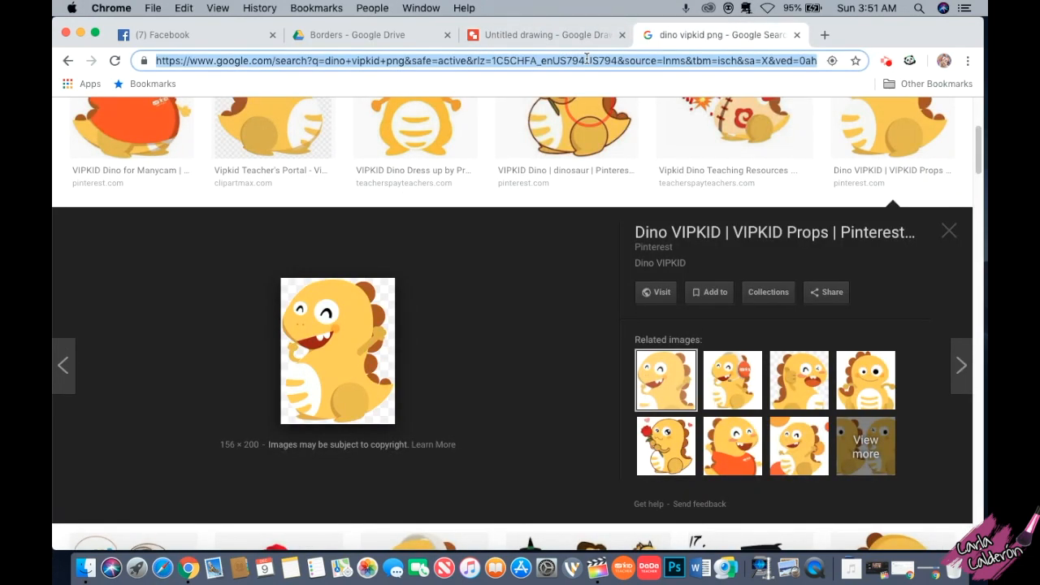
pyautogui.write('santa hat png')
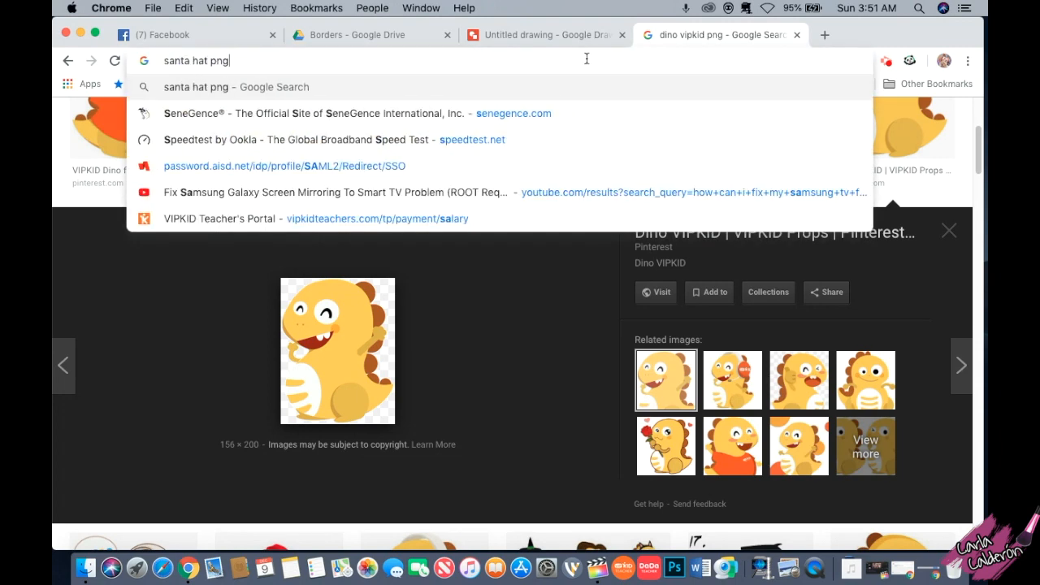
pyautogui.press('Return')
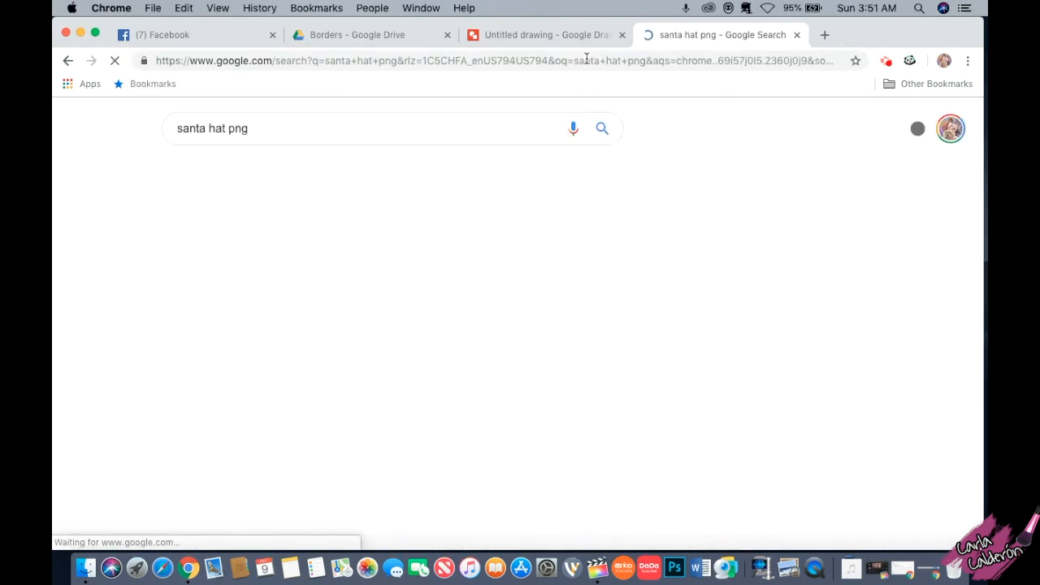
# Step: Preview the Clipart Library hat and the Pngtree Santa hat, close each preview and return to the first results
pyautogui.click(232, 385)
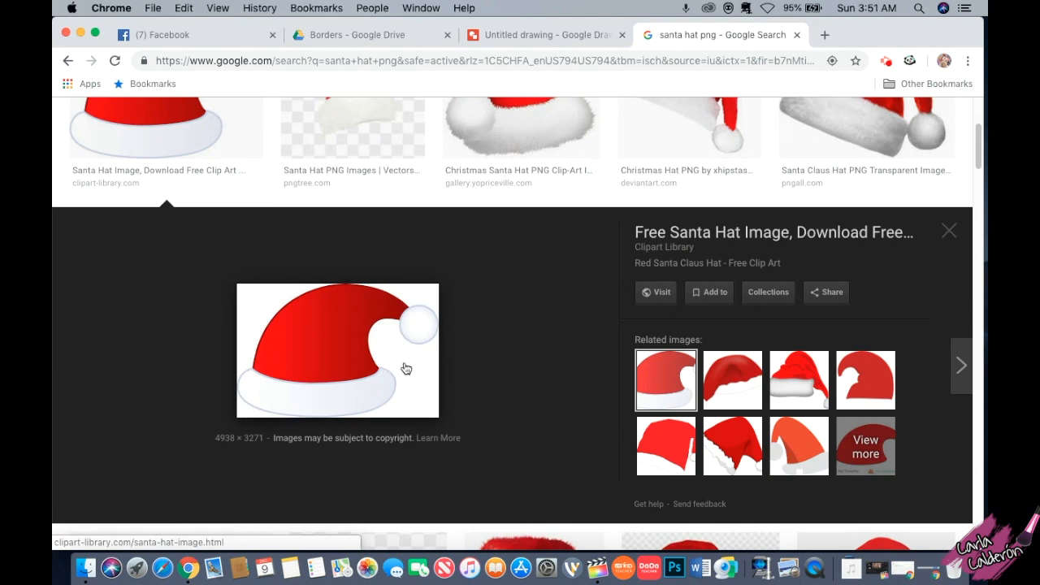
pyautogui.click(950, 234)
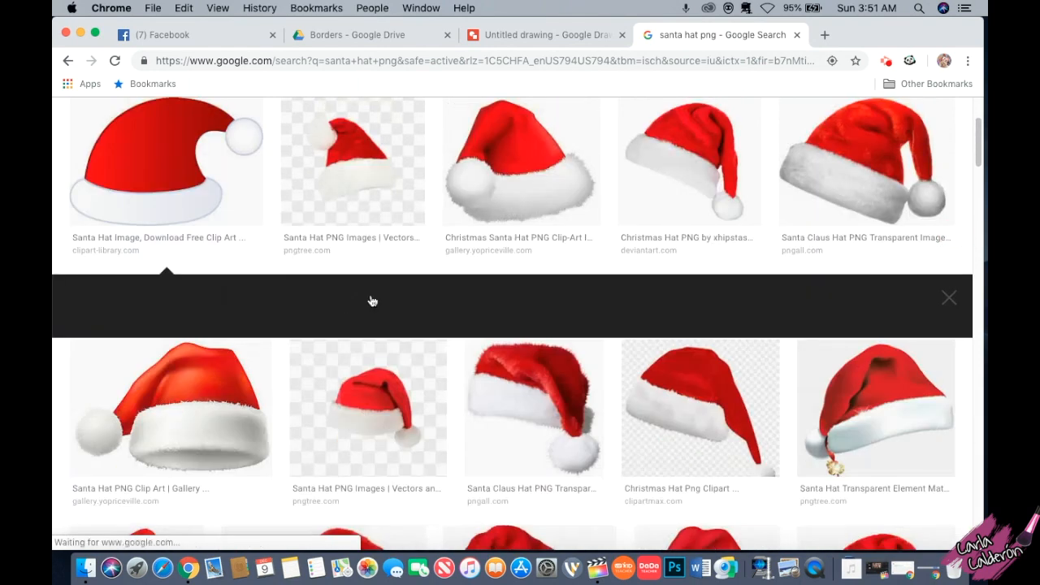
pyautogui.click(338, 366)
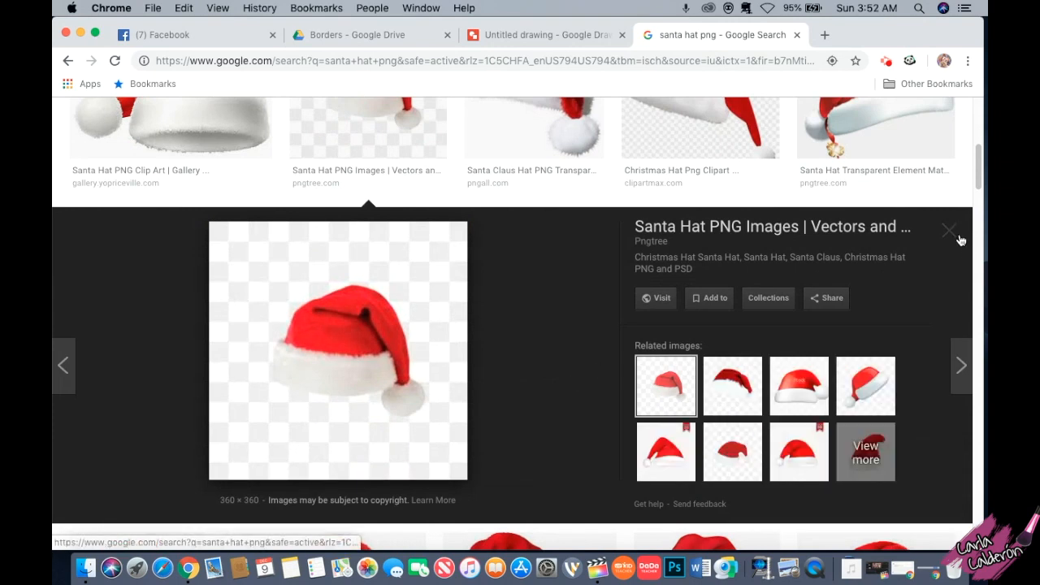
pyautogui.click(949, 232)
pyautogui.scroll(5, 688, 365)
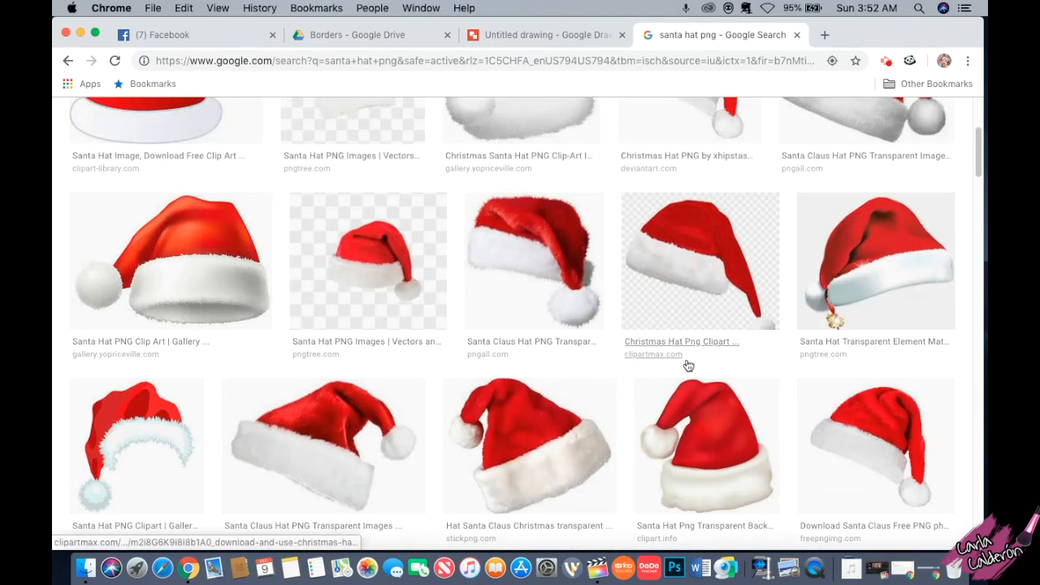
pyautogui.scroll(-2, 687, 365)
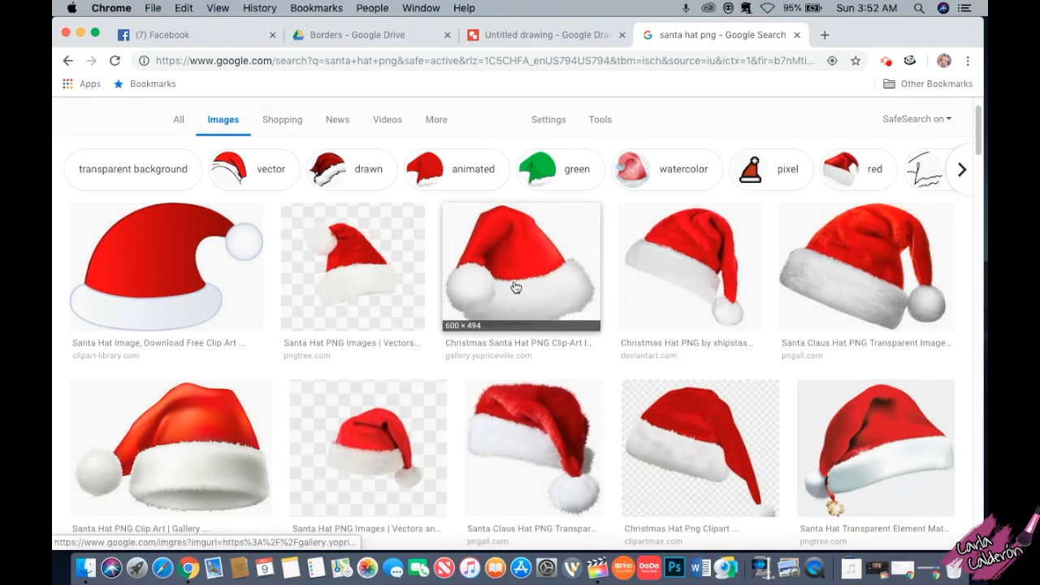
# Step: Open the "Christmas Santa Hat PNG Clip-Art Image" result and copy the hat image
pyautogui.click(515, 290)
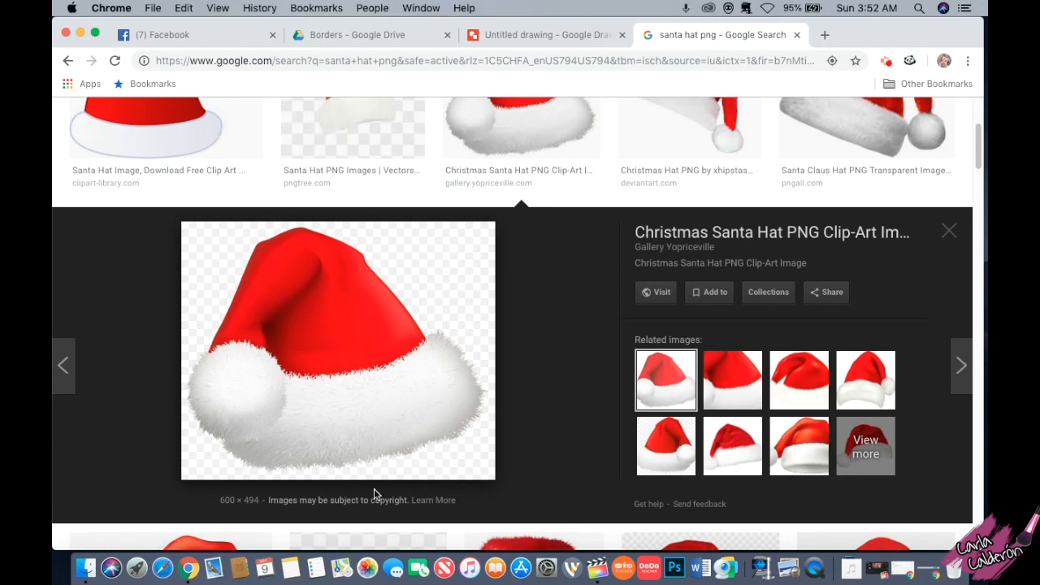
pyautogui.rightClick(322, 332)
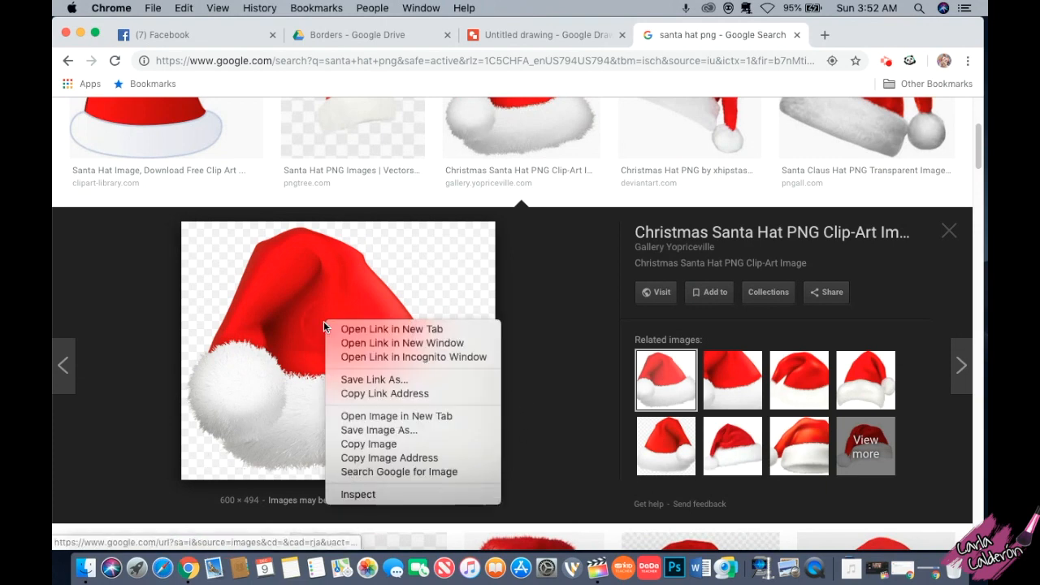
pyautogui.click(395, 444)
# Step: Paste the Santa hat into the drawing, shrink it to about the dino's width and place it over the dino's head
pyautogui.click(493, 34)
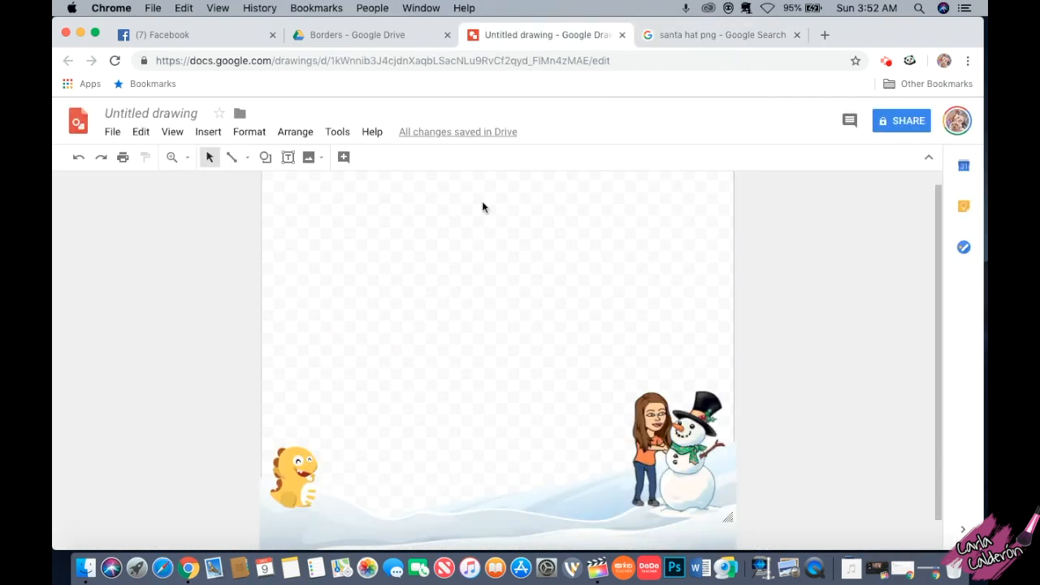
pyautogui.rightClick(393, 304)
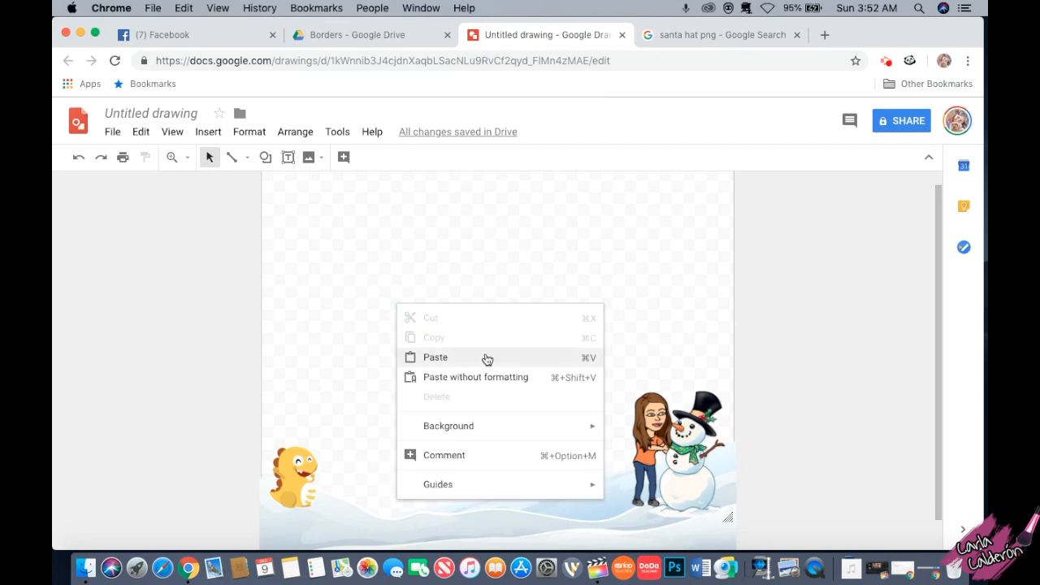
pyautogui.click(487, 361)
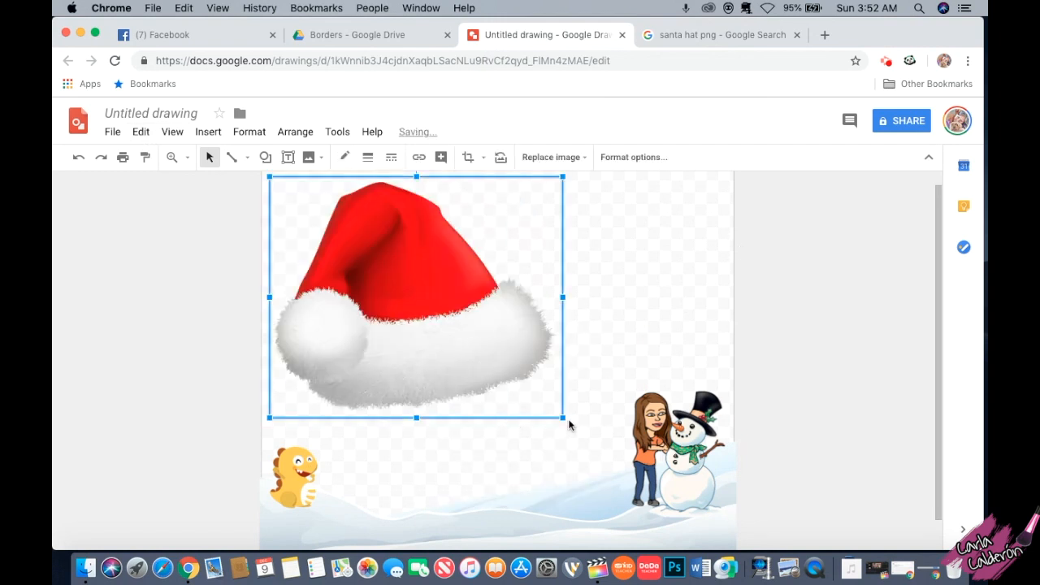
pyautogui.moveTo(563, 417); pyautogui.dragTo(355, 426)
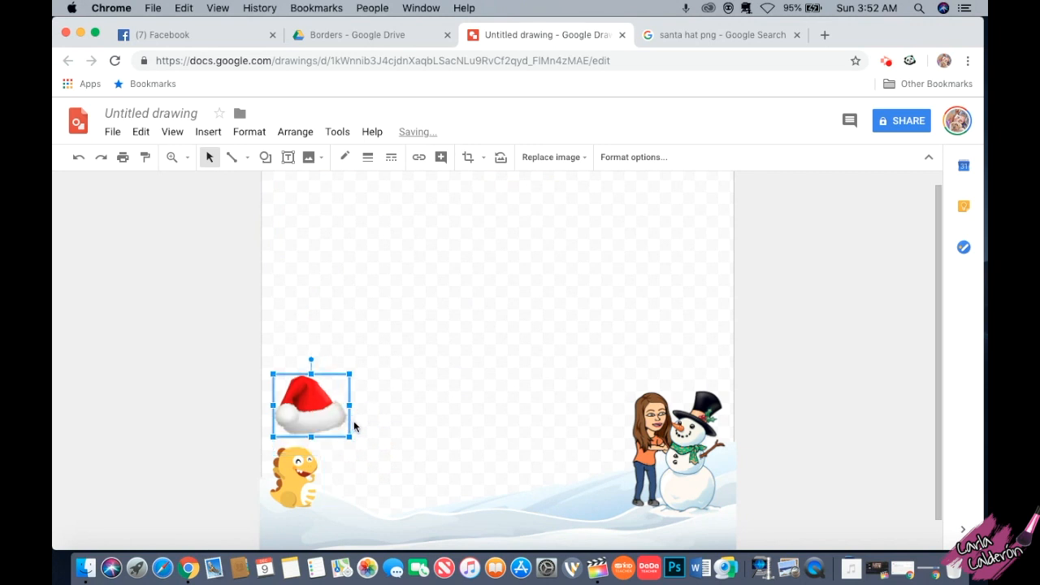
pyautogui.moveTo(313, 398); pyautogui.dragTo(302, 423)
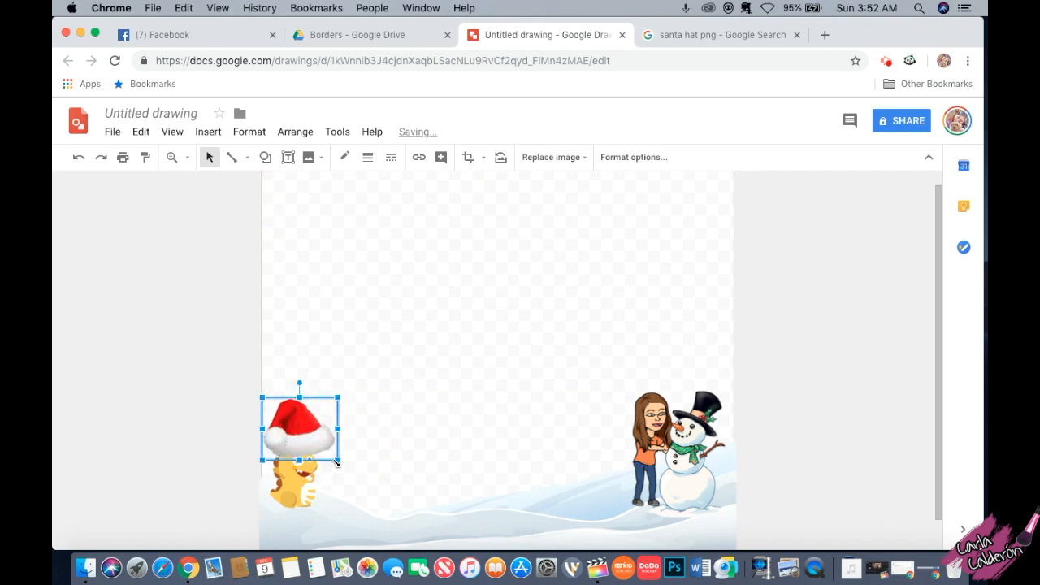
pyautogui.moveTo(338, 461); pyautogui.dragTo(303, 441)
pyautogui.click(298, 437)
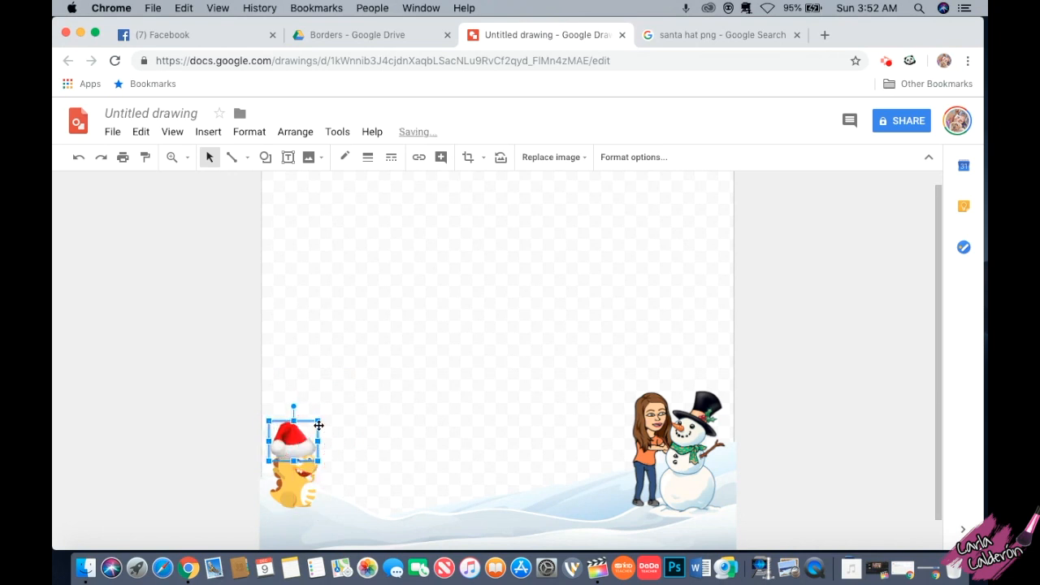
# Step: Tilt the Santa hat slightly counterclockwise, reduce it a little more and seat it on the dino's head
pyautogui.click(293, 406)
pyautogui.moveTo(293, 406); pyautogui.dragTo(287, 400)
pyautogui.click(296, 438)
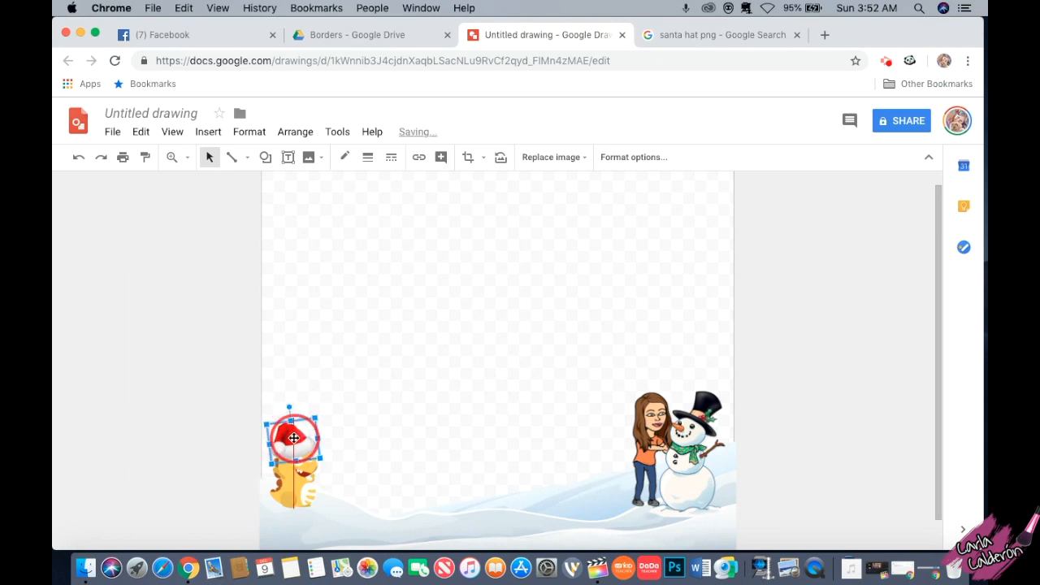
pyautogui.click(319, 456)
pyautogui.moveTo(319, 456); pyautogui.dragTo(315, 456)
pyautogui.click(378, 418)
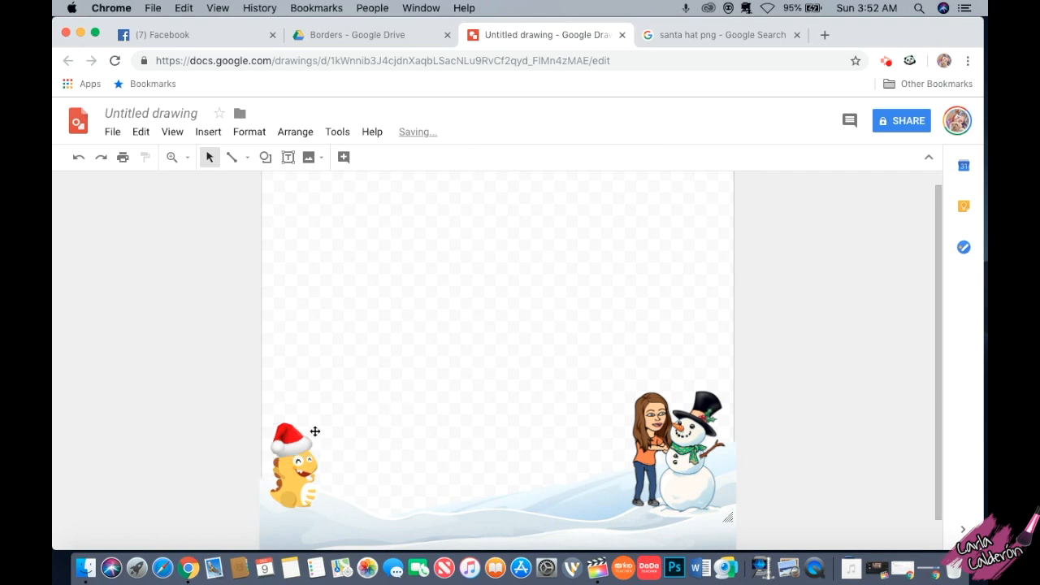
pyautogui.click(292, 434)
pyautogui.moveTo(292, 435)
pyautogui.mouseDown()
pyautogui.moveTo(311, 457)
pyautogui.moveTo(290, 440)
pyautogui.mouseUp()
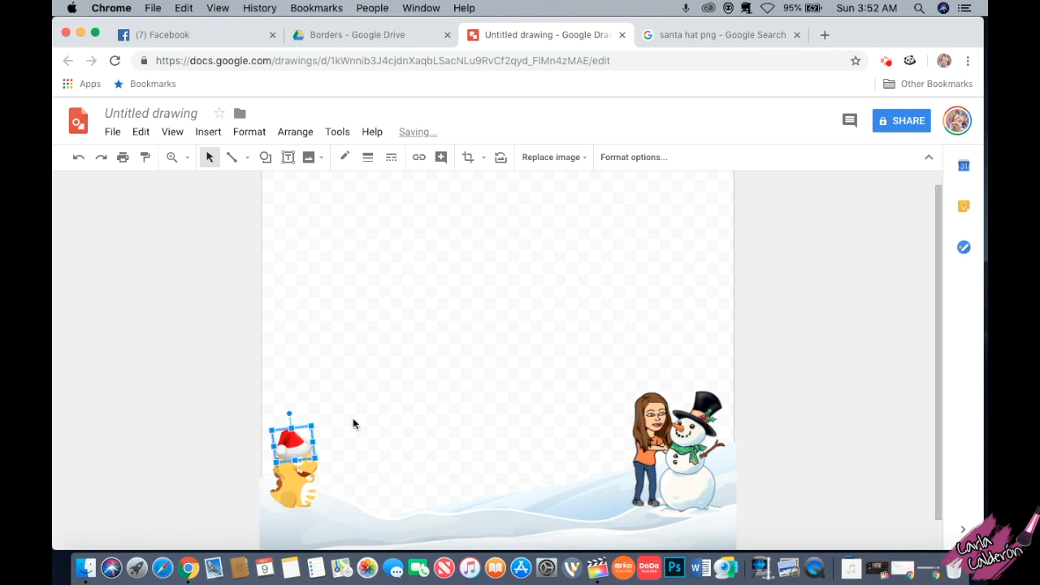
pyautogui.click(353, 423)
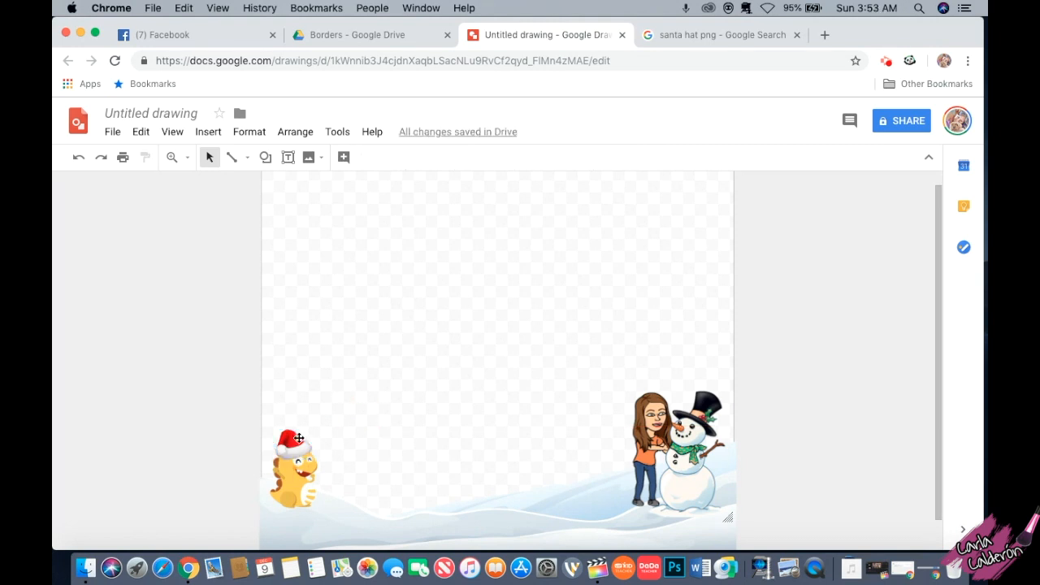
# Step: Copy the dino's Santa hat and paste a duplicate into the drawing
pyautogui.click(294, 439)
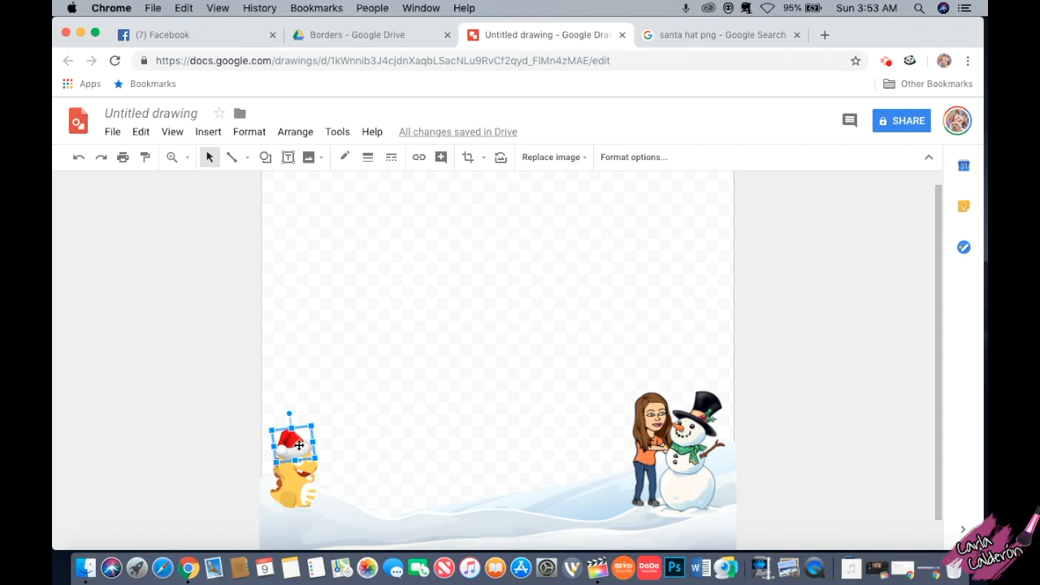
pyautogui.click(141, 131)
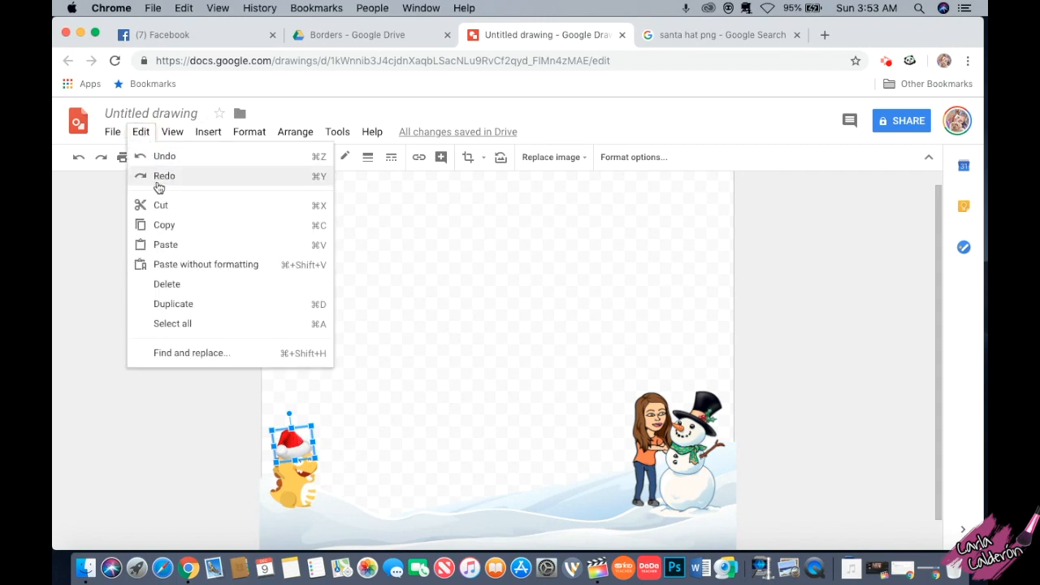
pyautogui.click(162, 226)
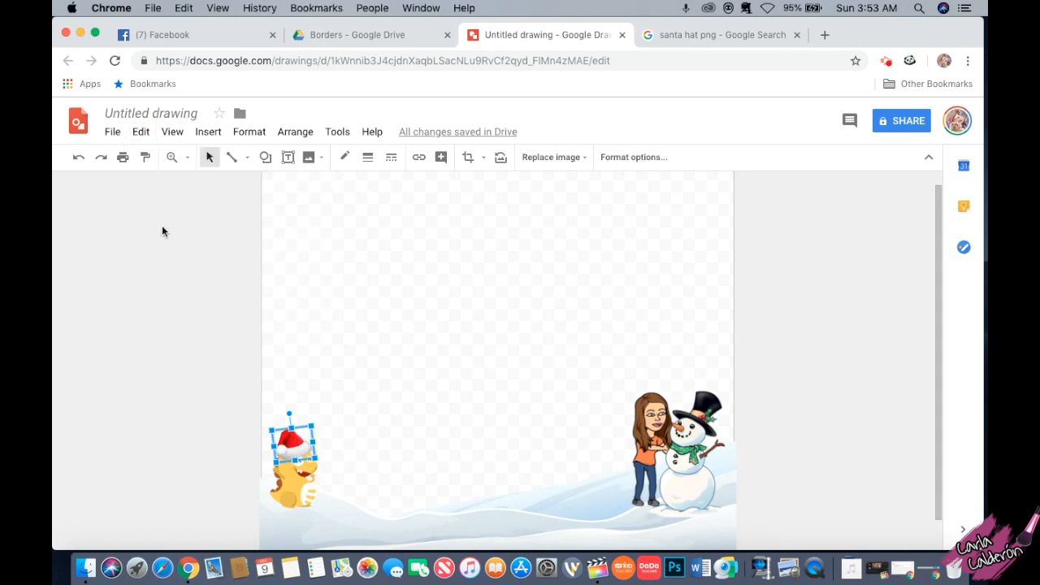
pyautogui.rightClick(542, 283)
pyautogui.click(579, 338)
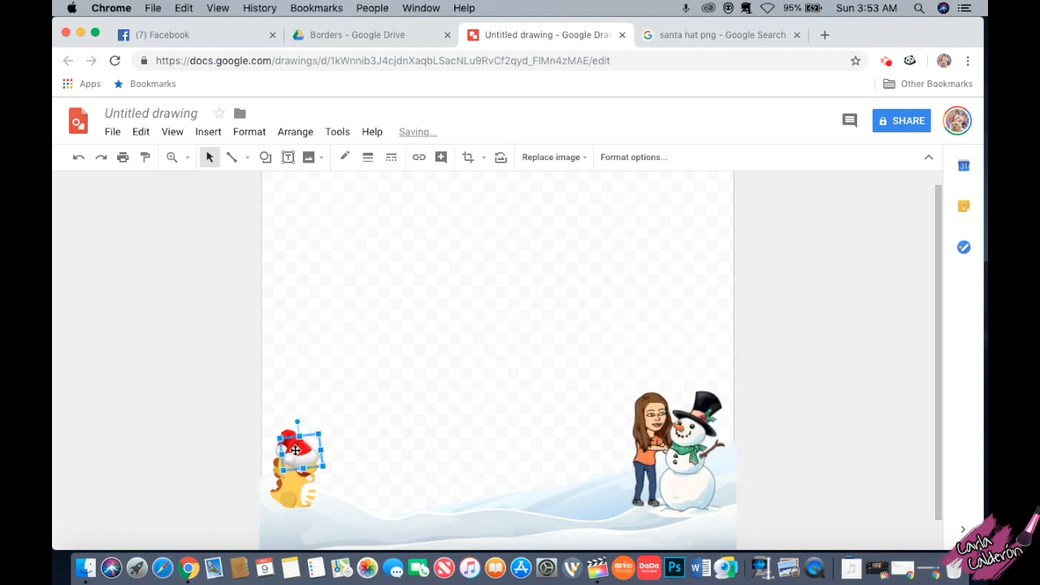
# Step: Move the duplicate Santa hat onto the woman's head and fine-tune its position and tilt to fit
pyautogui.moveTo(295, 449); pyautogui.dragTo(614, 393)
pyautogui.moveTo(643, 387)
pyautogui.mouseDown()
pyautogui.moveTo(656, 367)
pyautogui.moveTo(645, 391)
pyautogui.mouseUp()
pyautogui.click(691, 353)
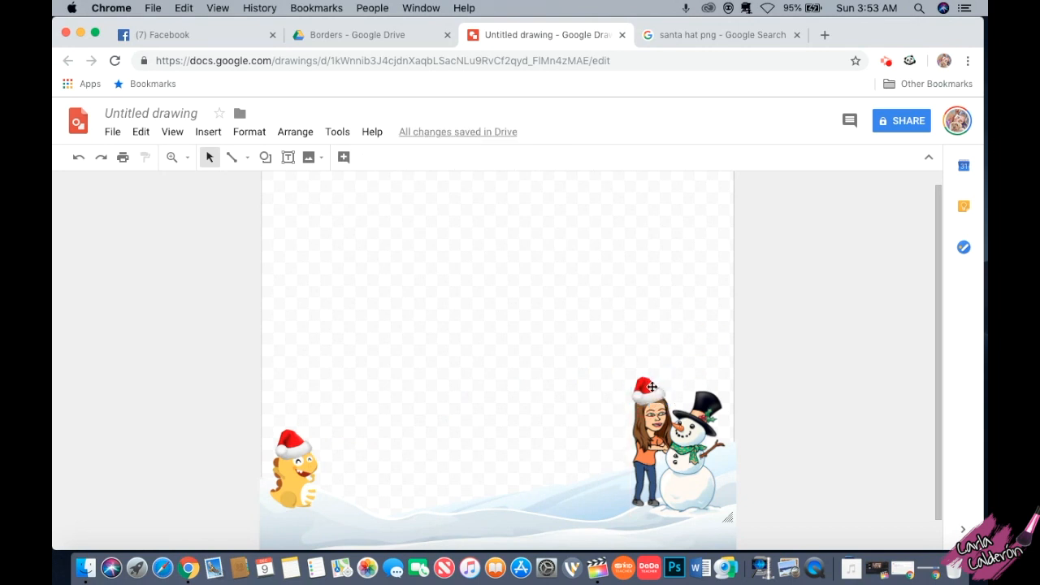
pyautogui.click(651, 387)
pyautogui.moveTo(650, 384); pyautogui.dragTo(663, 388)
pyautogui.click(693, 368)
pyautogui.click(687, 375)
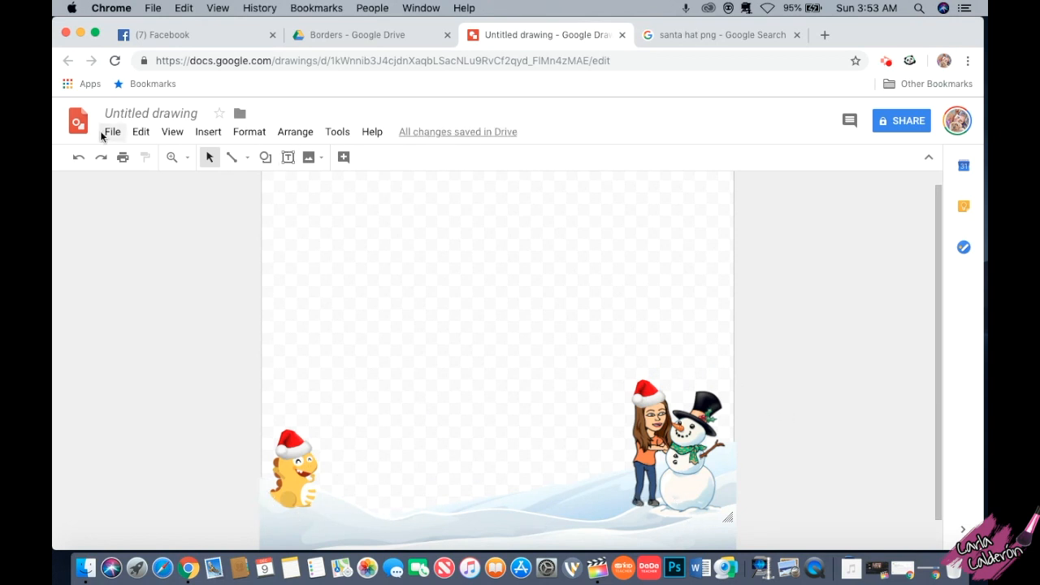
pyautogui.click(208, 132)
pyautogui.press('Right')
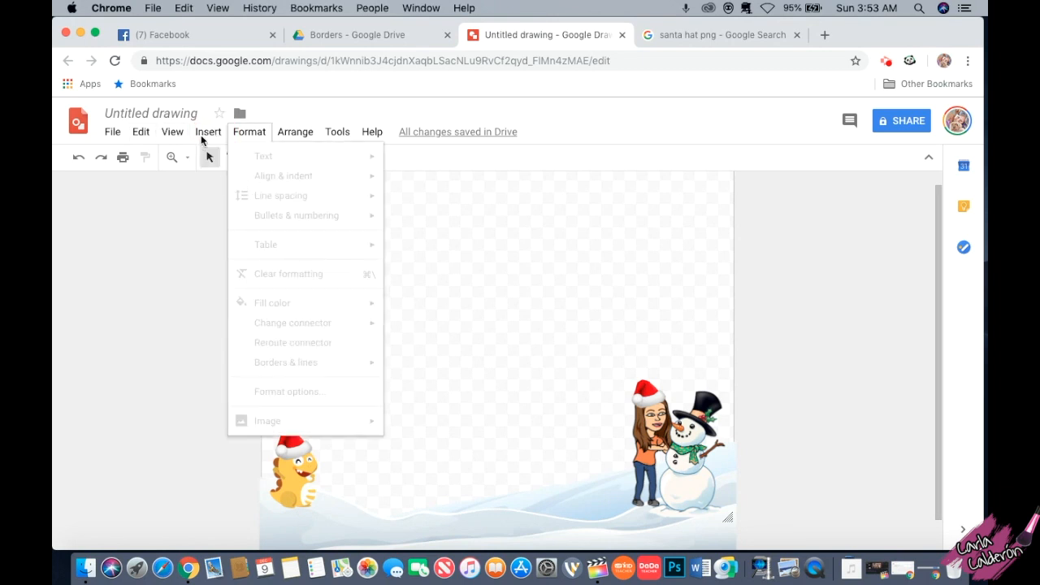
# Step: Insert word art reading "Teacher" followed by the teacher's first name
pyautogui.moveTo(207, 134)
pyautogui.click(220, 276)
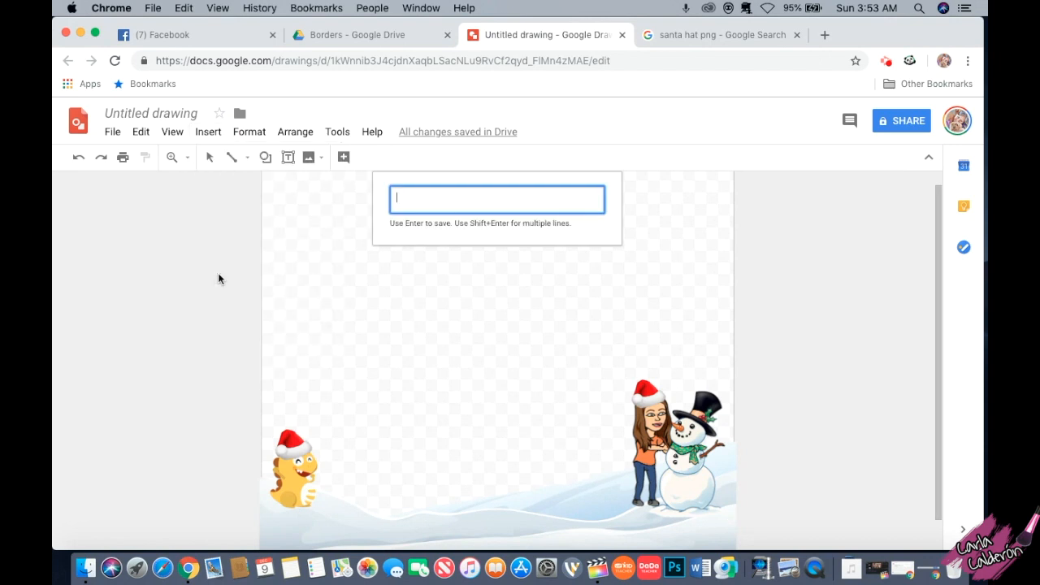
pyautogui.write('Teacher Carla')
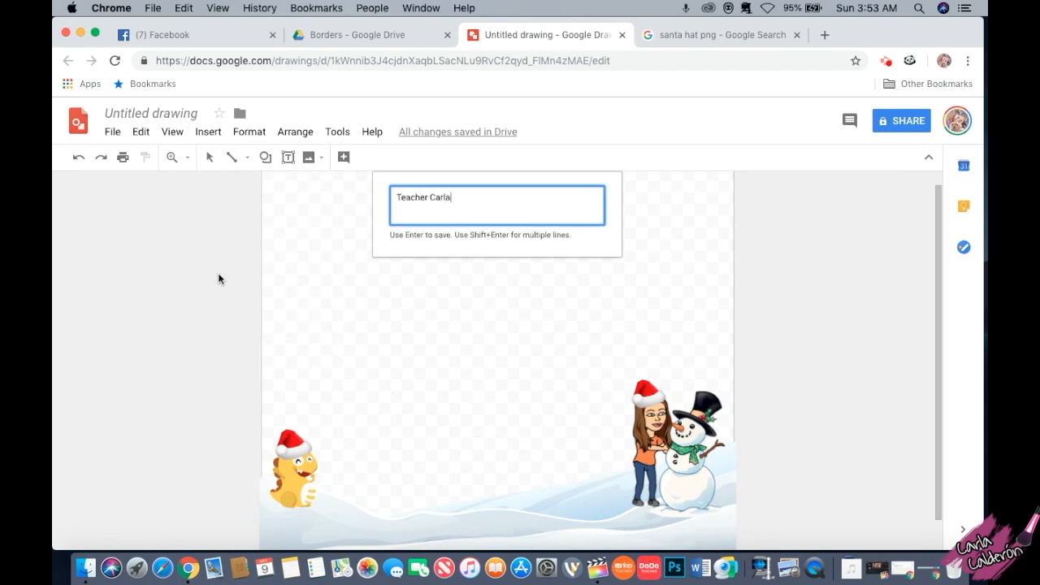
pyautogui.press('Return')
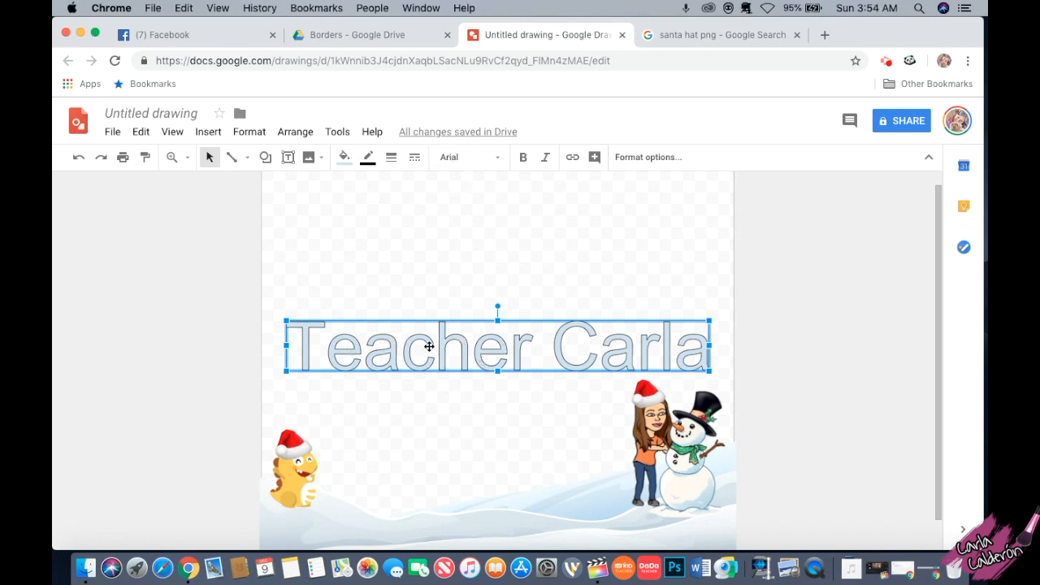
# Step: Try the word art name in Comic Sans MS and Impact, and settle on Impact
pyautogui.click(477, 159)
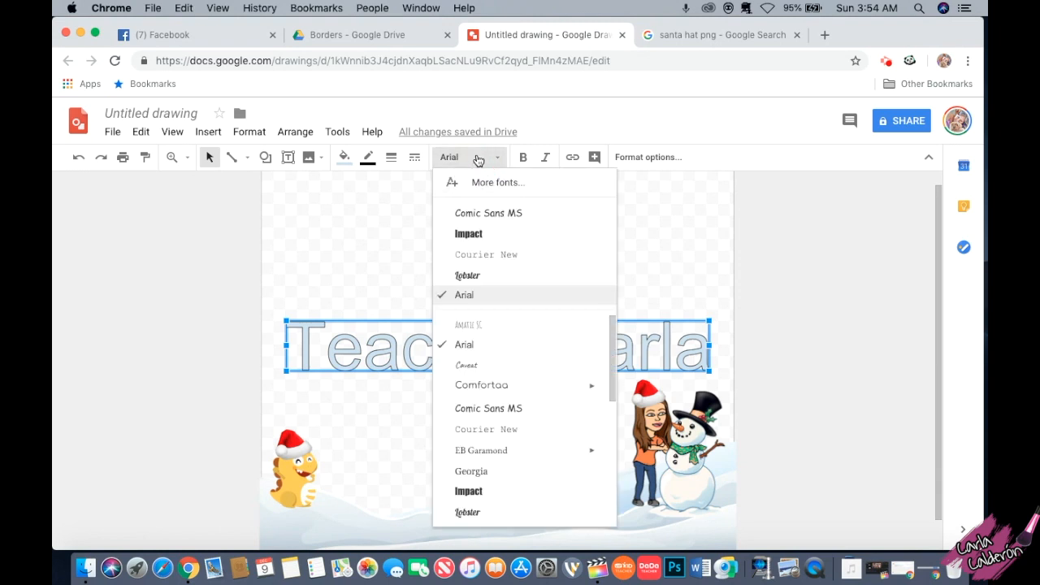
pyautogui.click(489, 212)
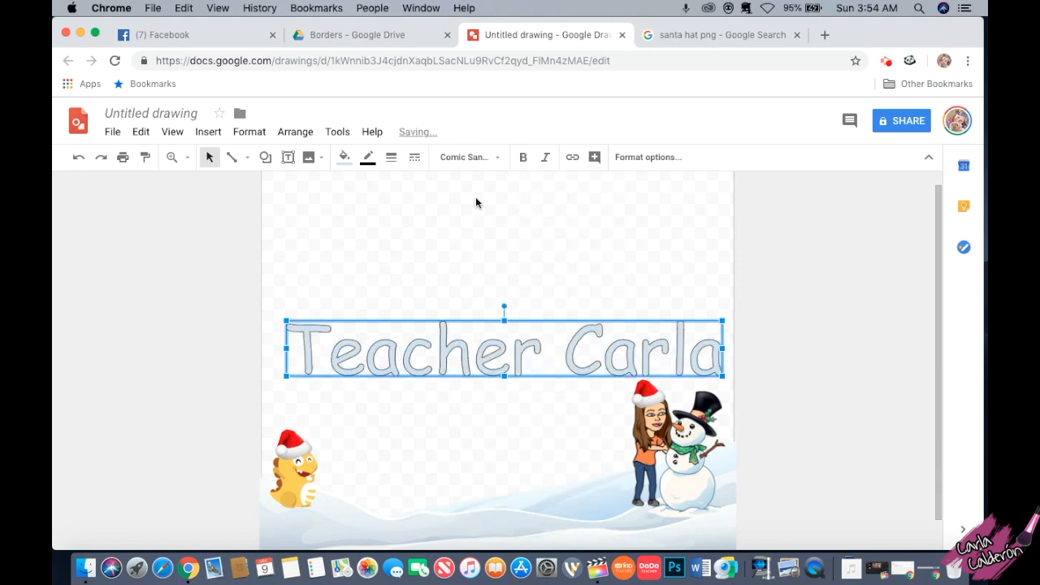
pyautogui.click(471, 157)
pyautogui.click(476, 236)
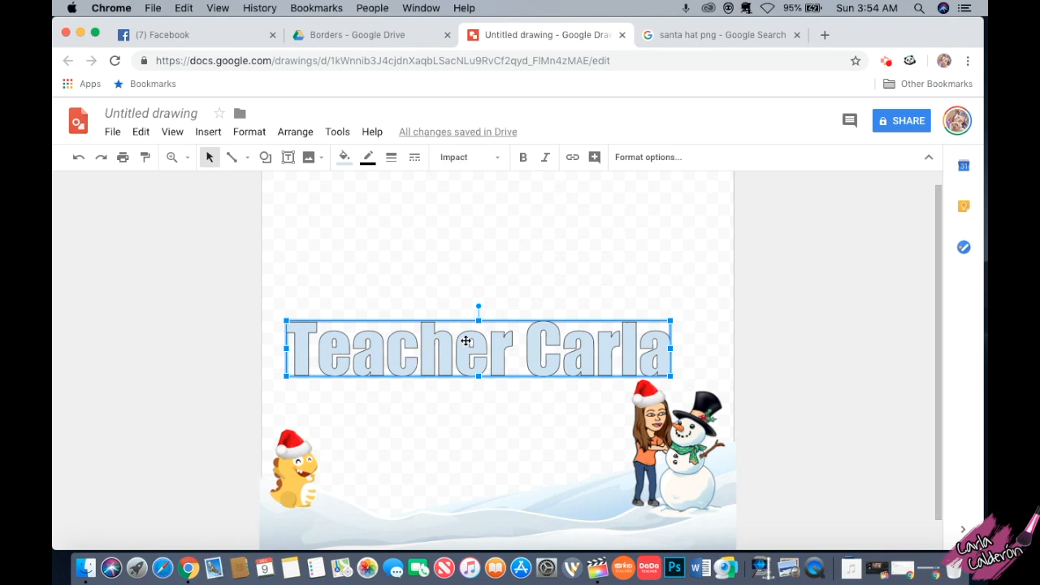
pyautogui.click(480, 158)
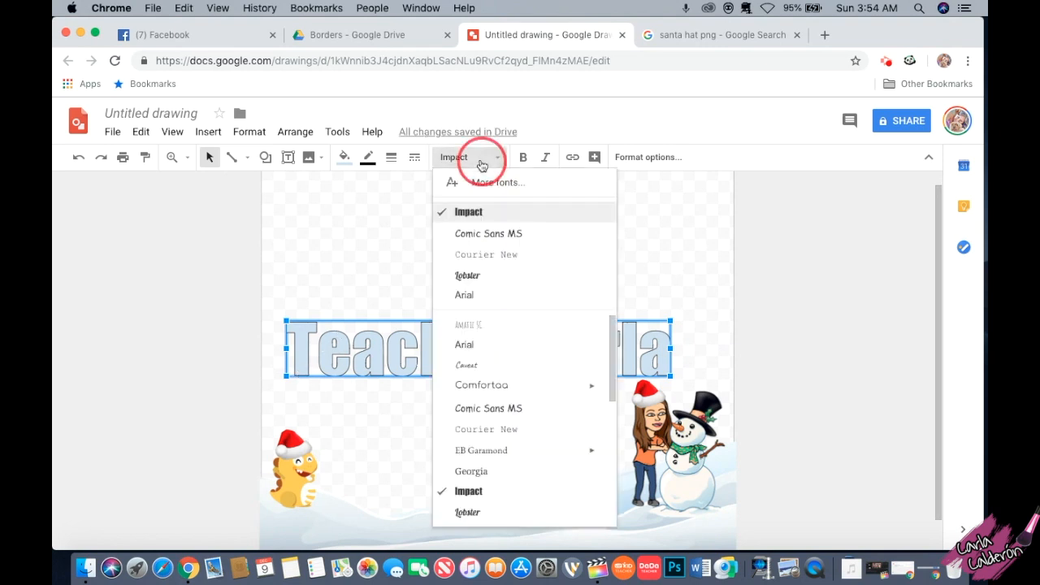
pyautogui.click(483, 235)
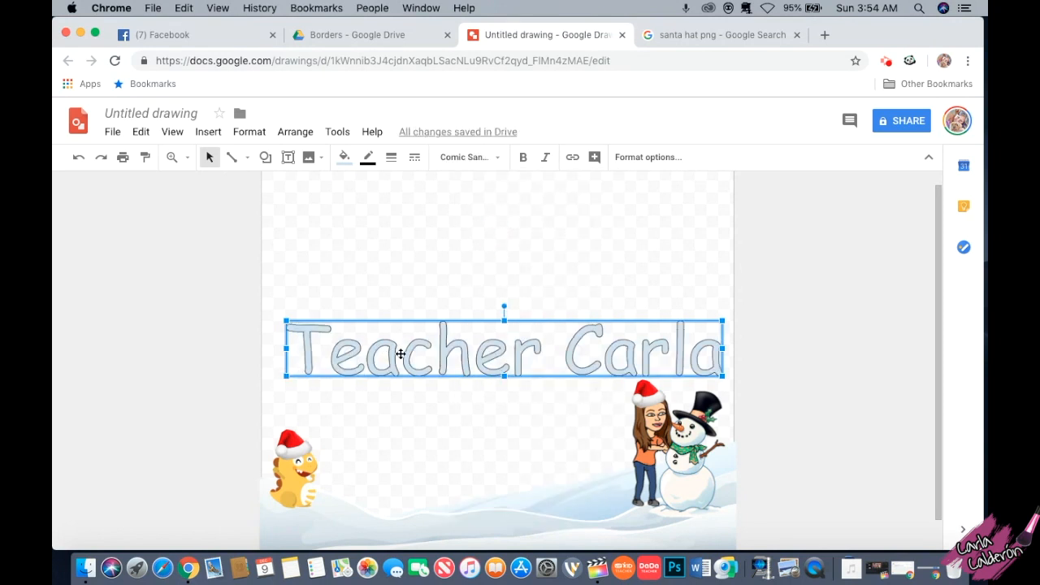
pyautogui.click(476, 158)
pyautogui.click(476, 233)
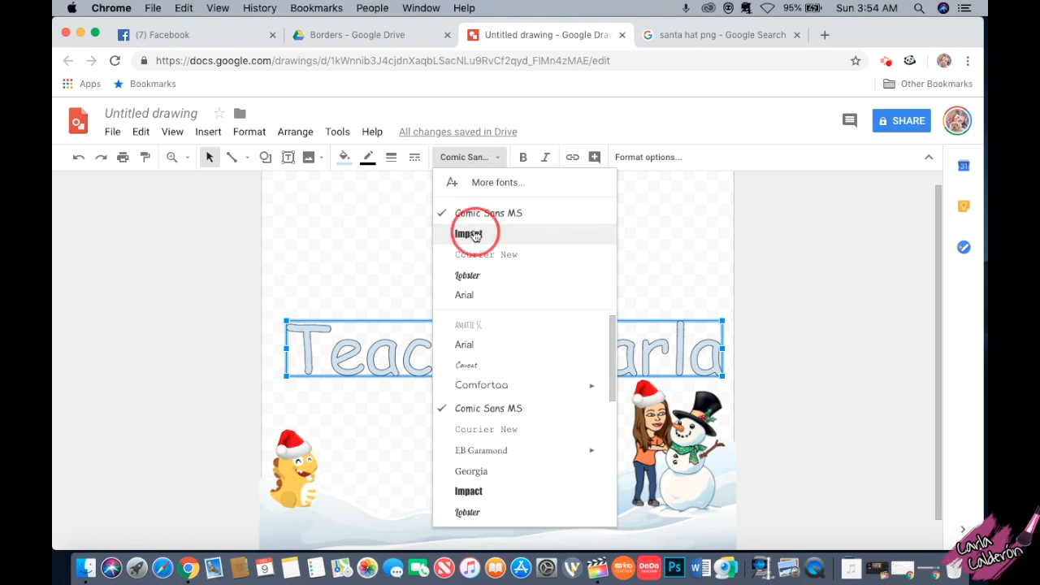
# Step: Shrink the word art name and place it on the snow between the dino and the woman
pyautogui.moveTo(502, 351); pyautogui.dragTo(490, 310)
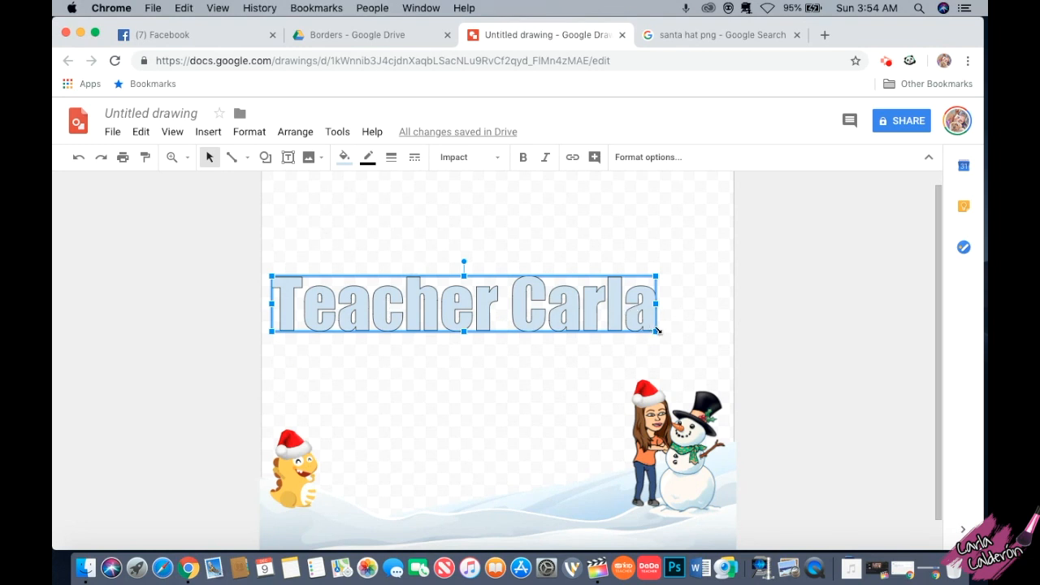
pyautogui.moveTo(657, 331); pyautogui.dragTo(580, 294)
pyautogui.moveTo(456, 307); pyautogui.dragTo(498, 502)
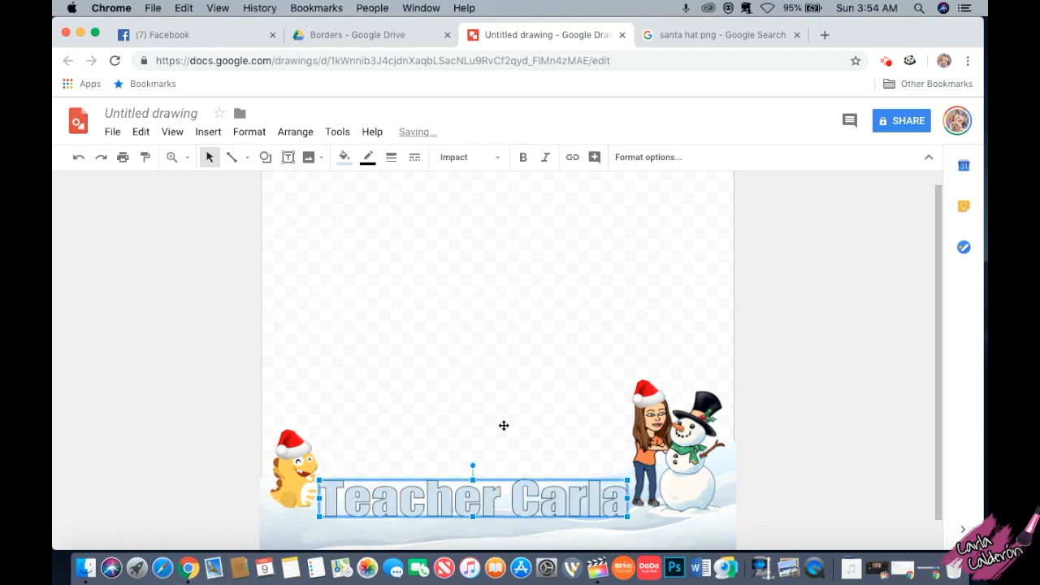
pyautogui.click(515, 383)
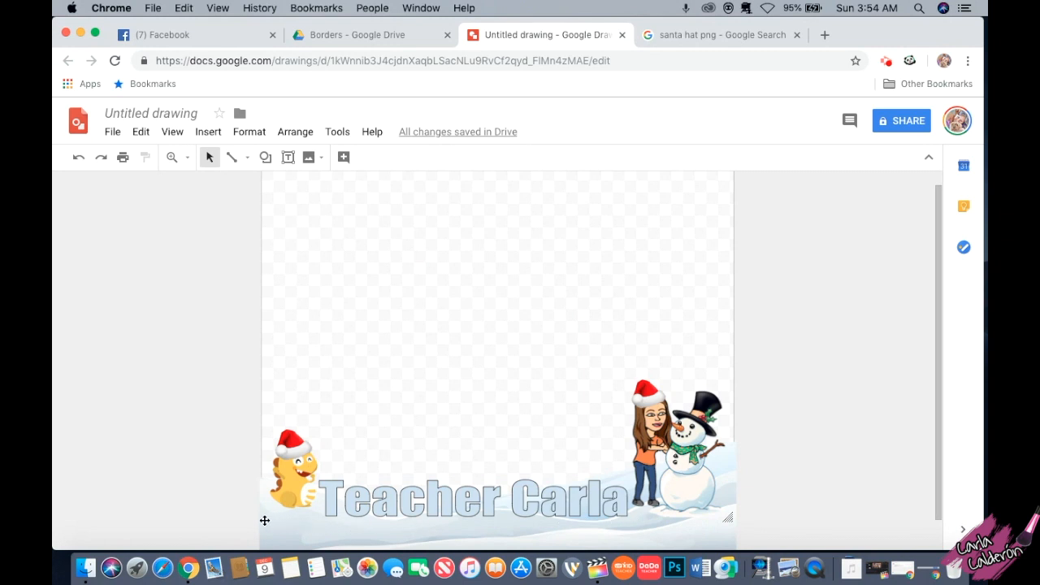
# Step: Set the word art name's outline weight to 4px
pyautogui.click(491, 503)
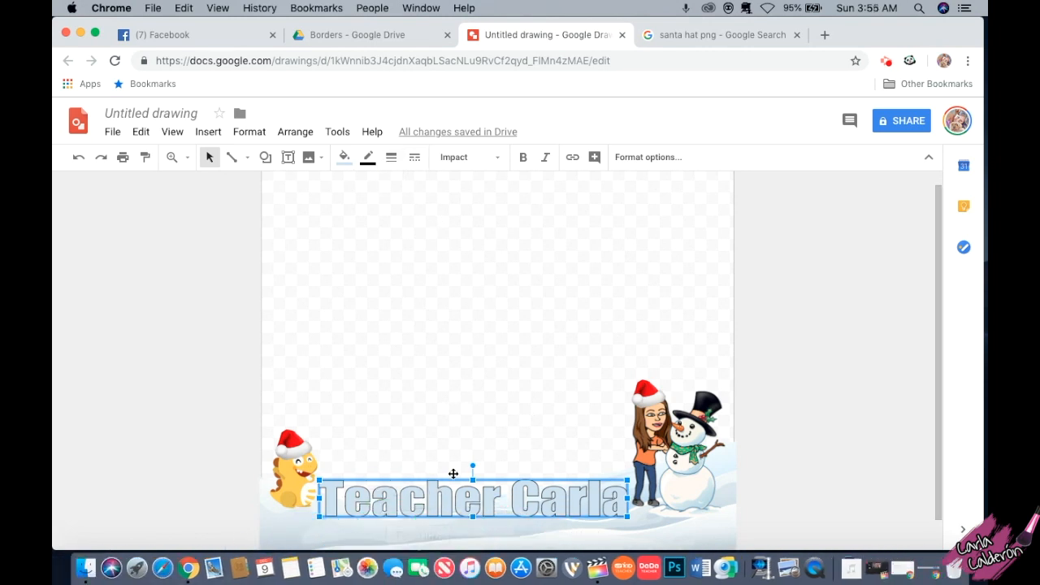
pyautogui.click(487, 315)
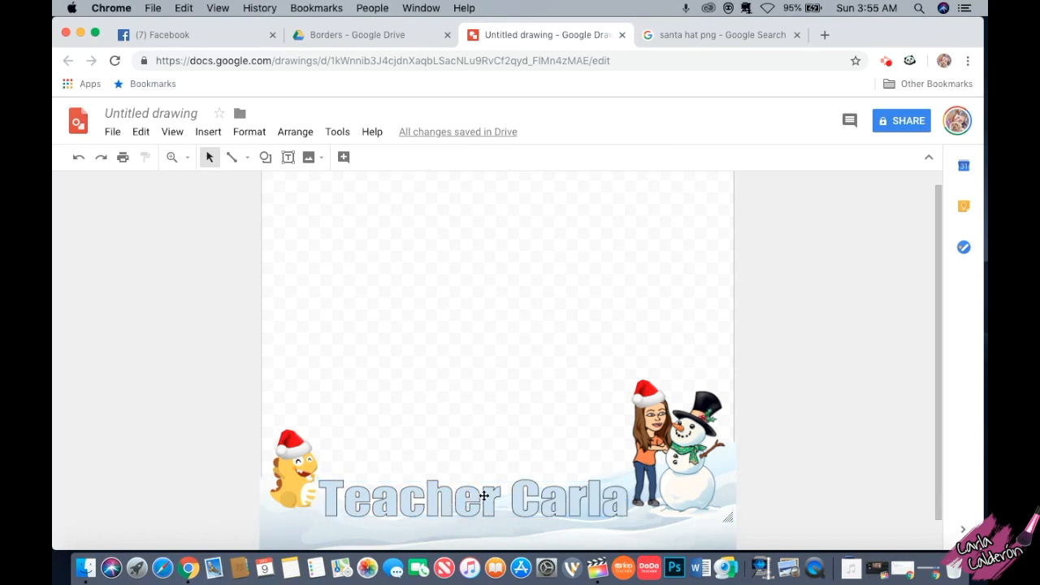
pyautogui.click(456, 500)
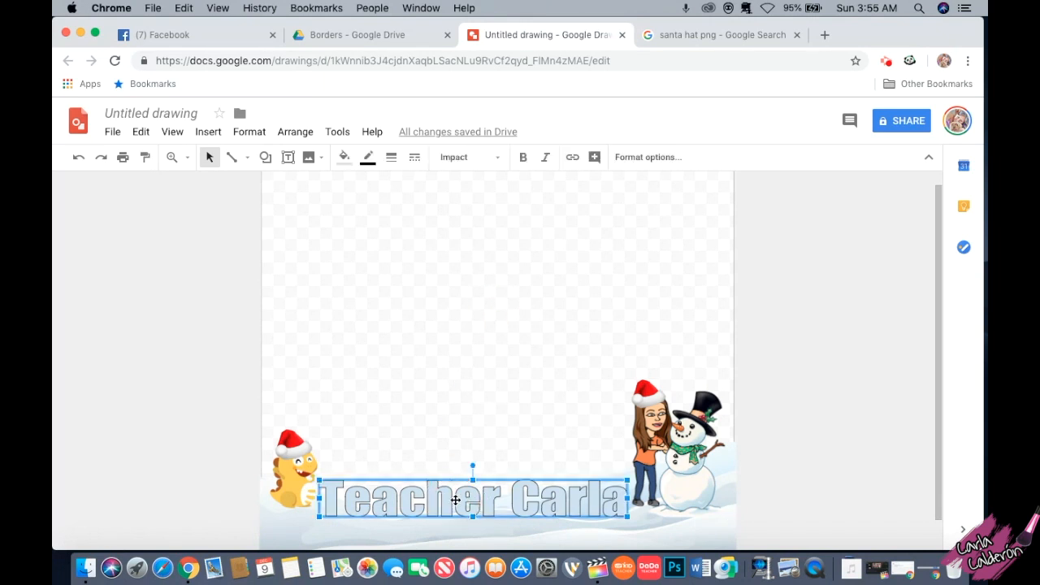
pyautogui.click(391, 159)
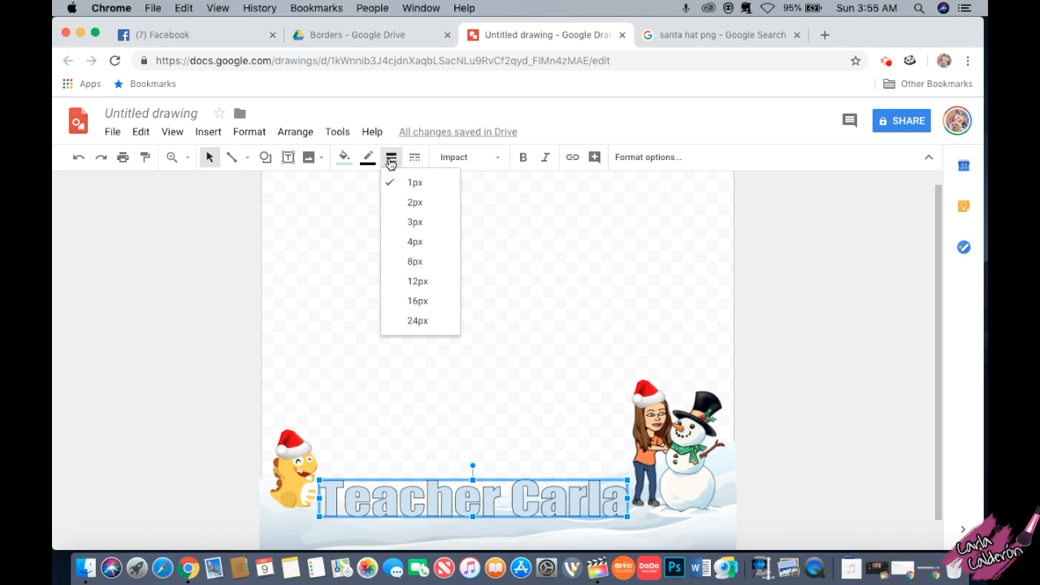
pyautogui.click(416, 241)
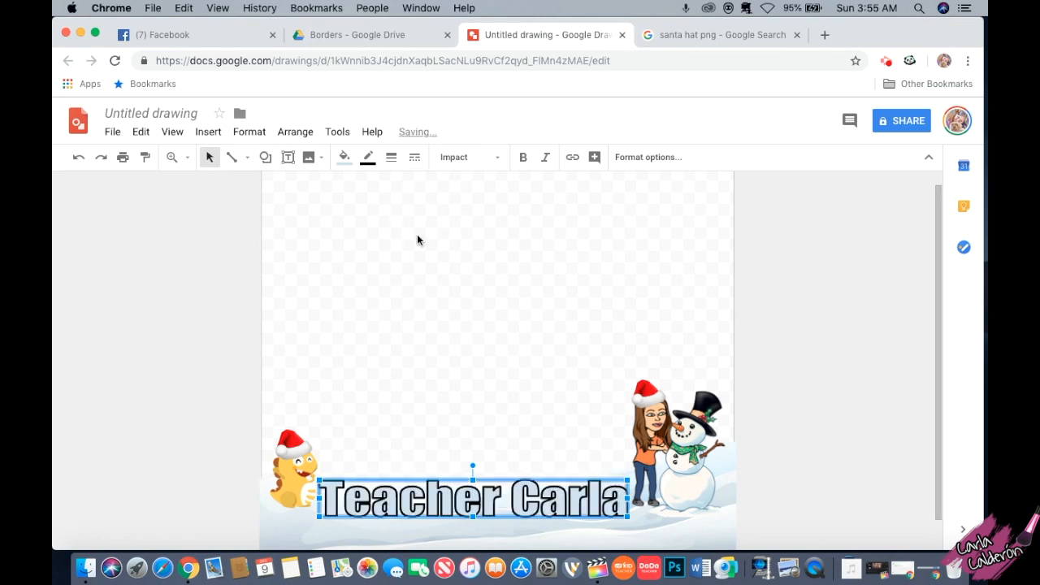
pyautogui.click(446, 292)
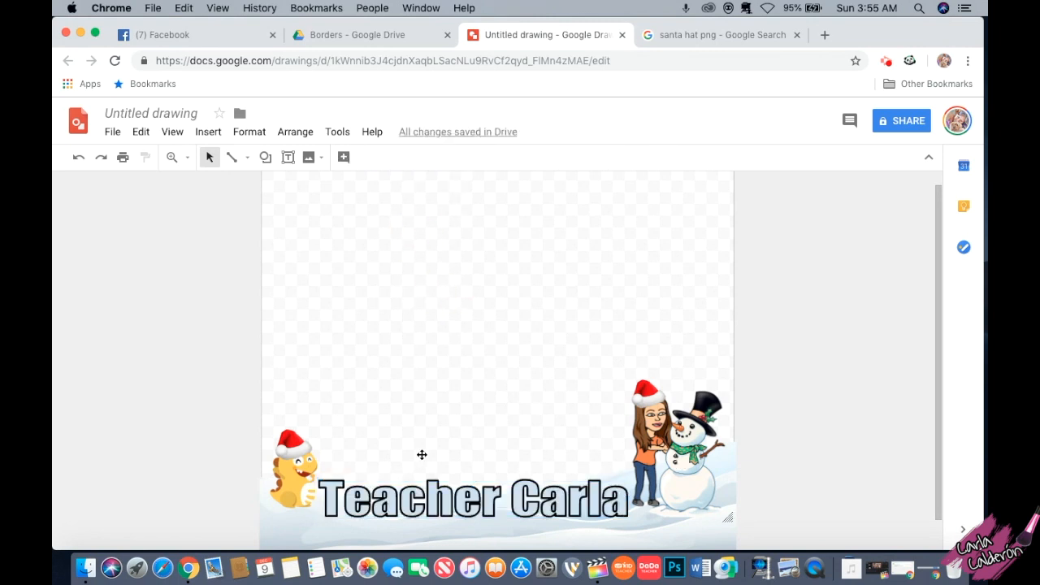
# Step: Set the word art name's outline weight to 2px
pyautogui.click(483, 497)
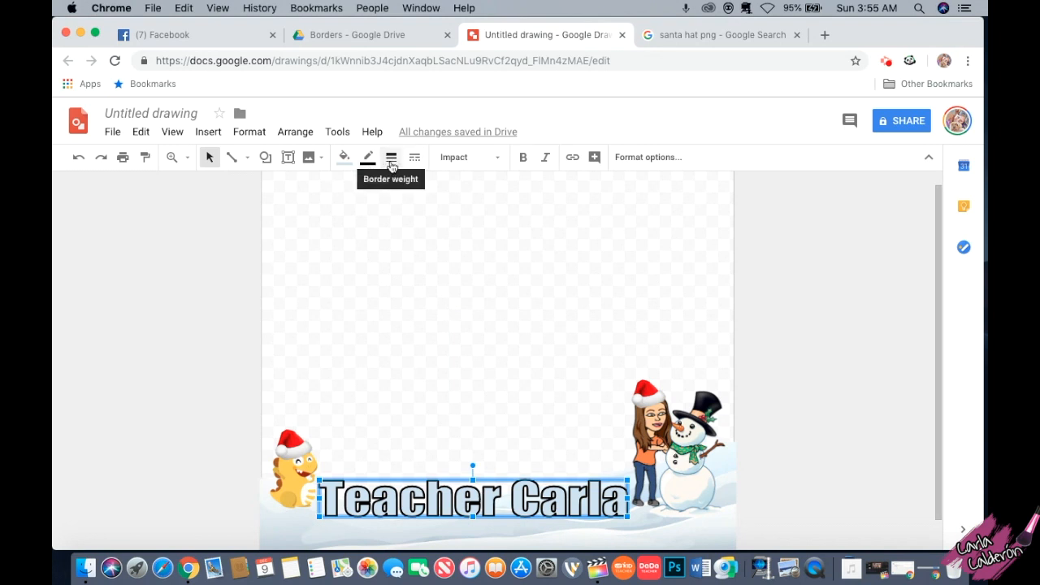
pyautogui.click(391, 163)
pyautogui.click(410, 202)
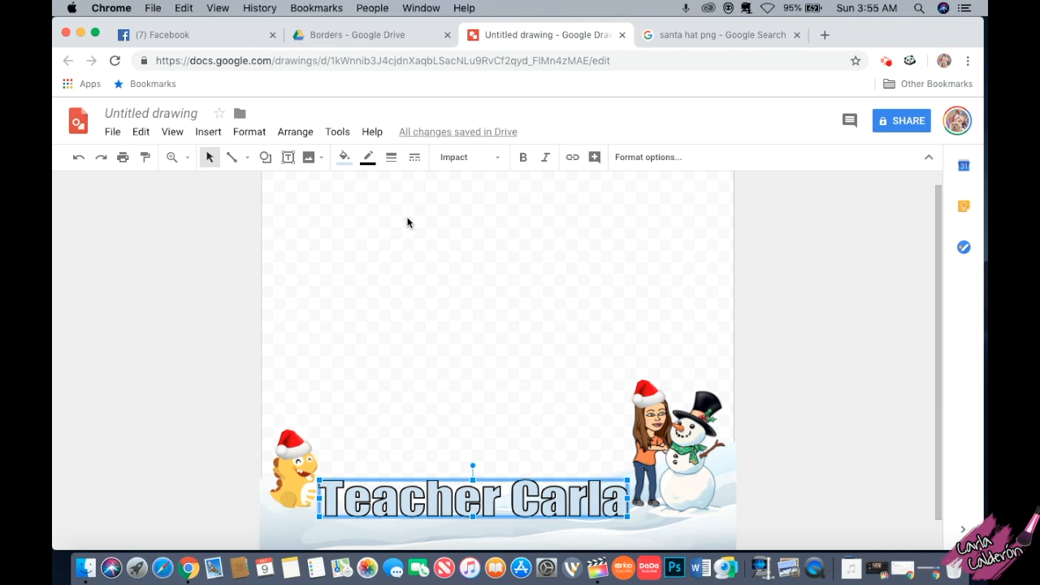
pyautogui.click(408, 222)
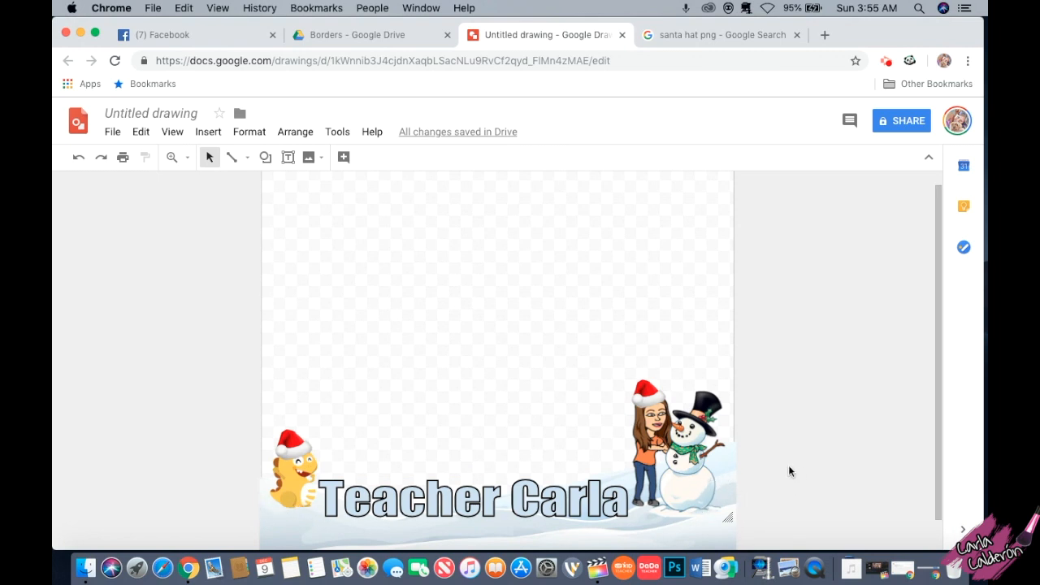
# Step: Copy the woman's Santa hat and paste a duplicate into the drawing
pyautogui.click(638, 385)
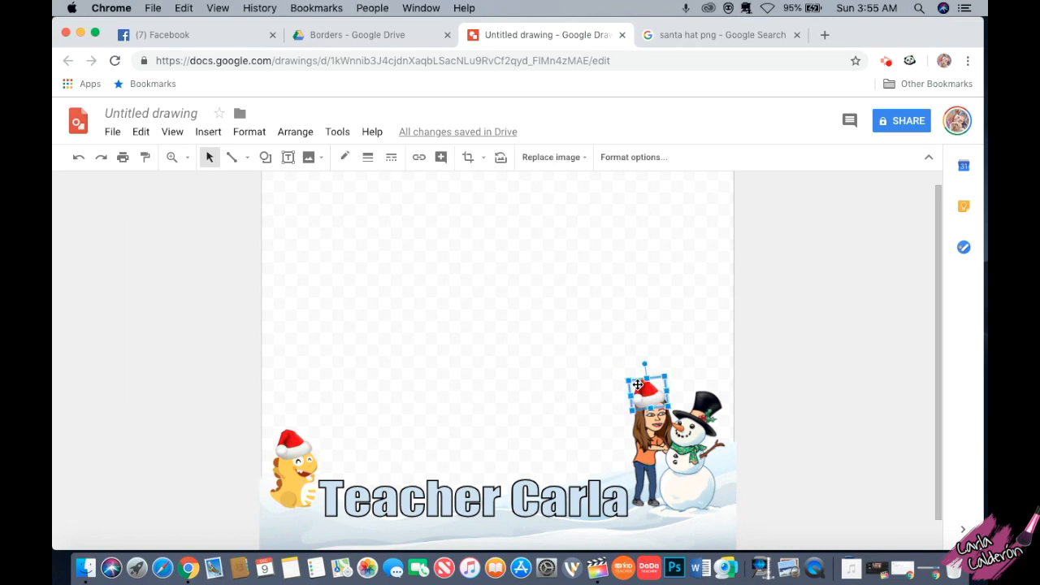
pyautogui.click(141, 132)
pyautogui.click(161, 206)
pyautogui.click(355, 267)
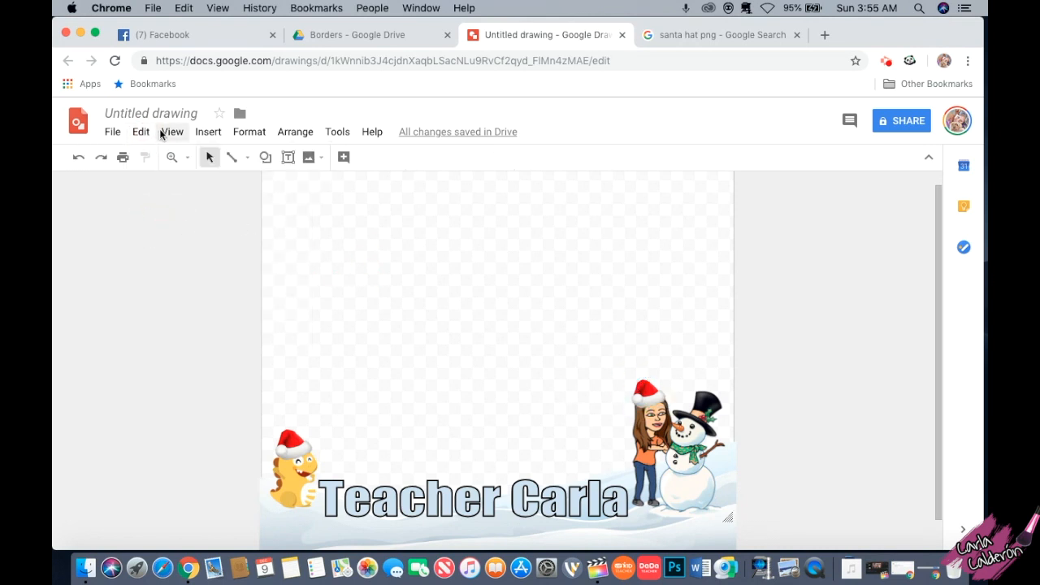
pyautogui.rightClick(454, 305)
pyautogui.click(476, 354)
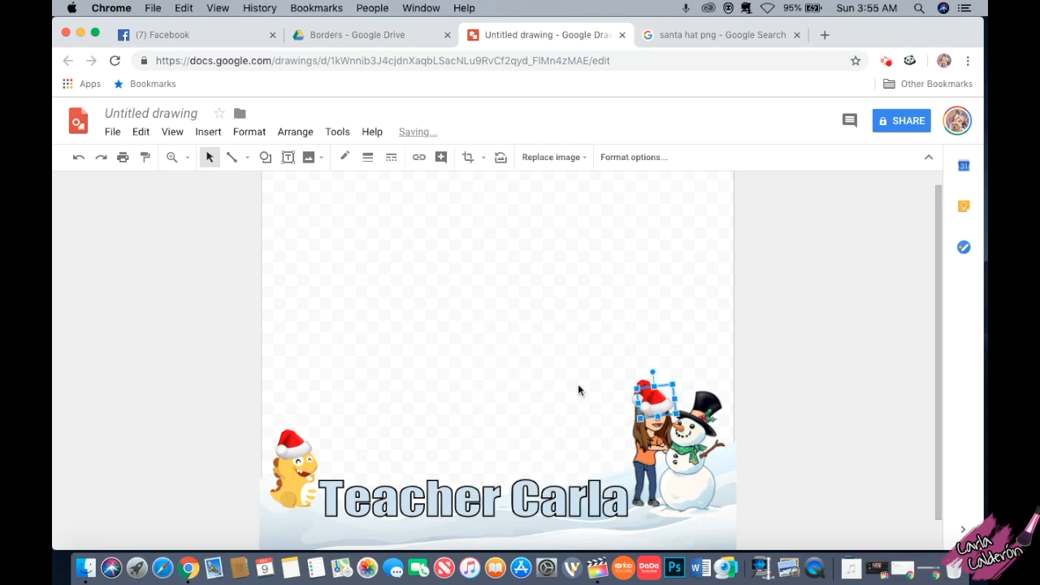
# Step: Move the duplicate Santa hat onto the first letter of the teacher's name in the word art
pyautogui.moveTo(646, 396); pyautogui.dragTo(523, 479)
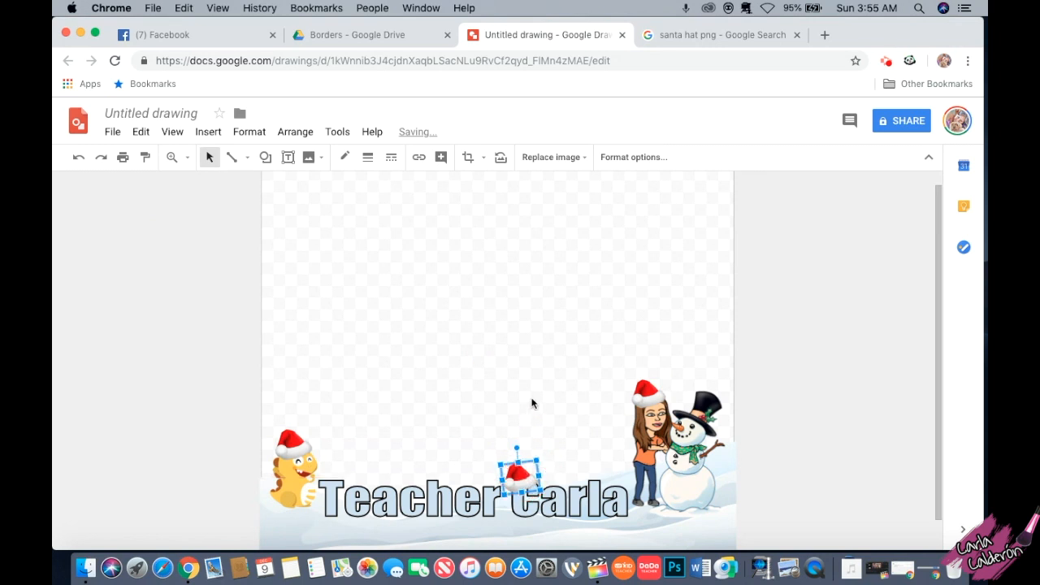
pyautogui.click(531, 400)
pyautogui.click(520, 474)
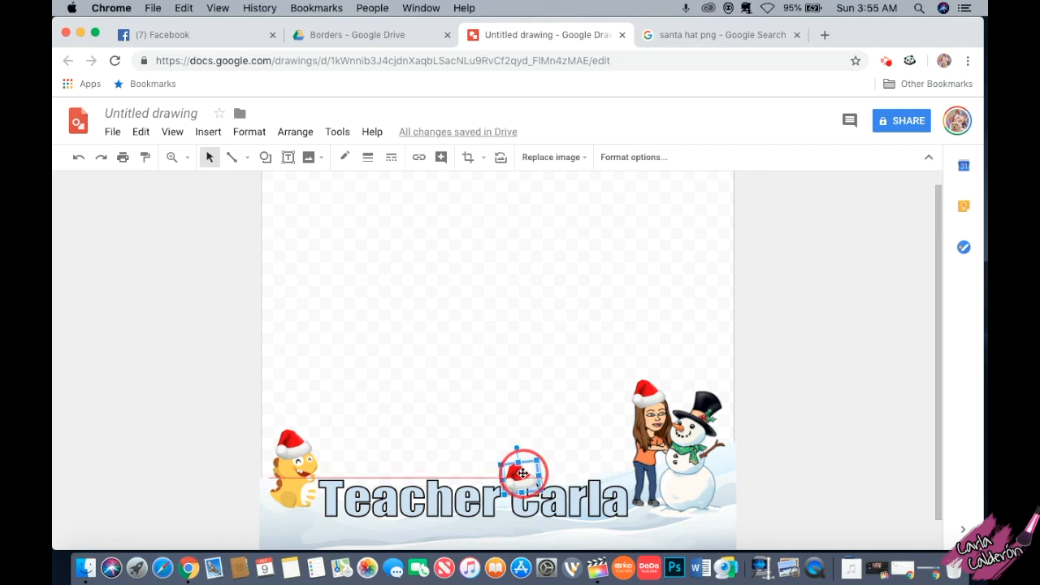
pyautogui.click(523, 475)
pyautogui.click(543, 385)
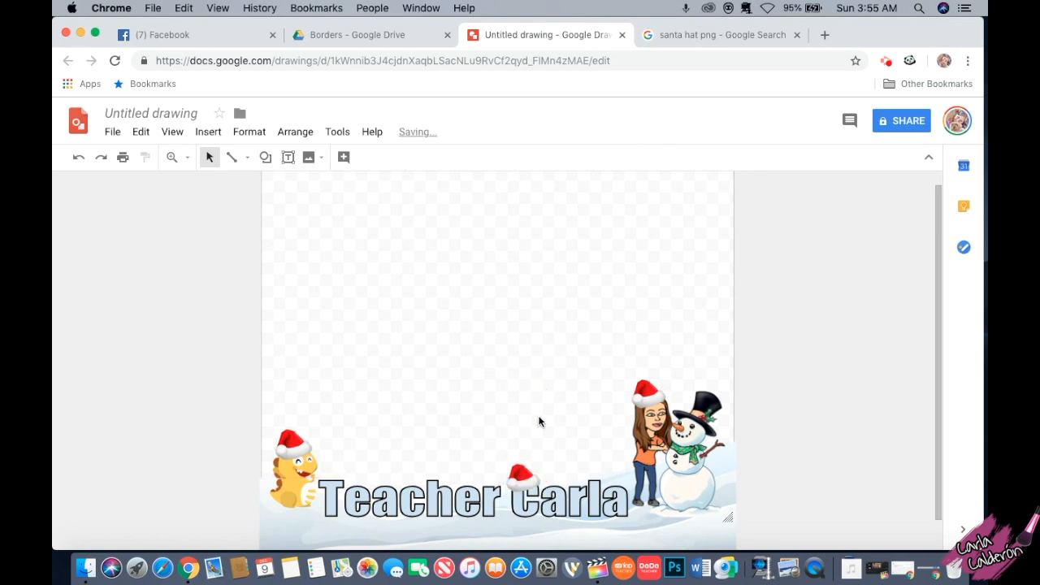
# Step: Shrink the Santa hat on the word art slightly and reseat it on top of the name's first letter
pyautogui.click(518, 469)
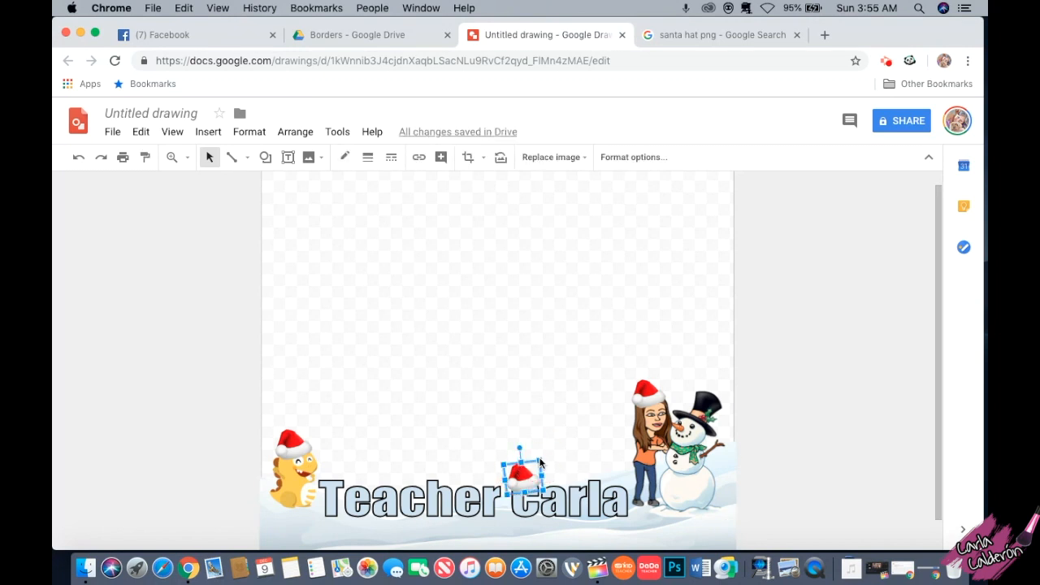
pyautogui.click(538, 463)
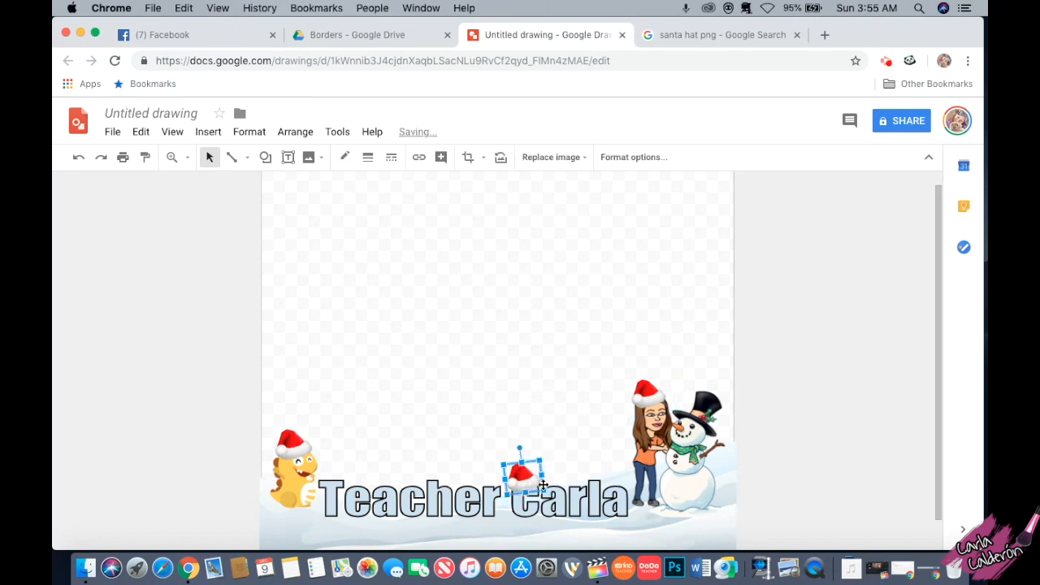
pyautogui.click(538, 482)
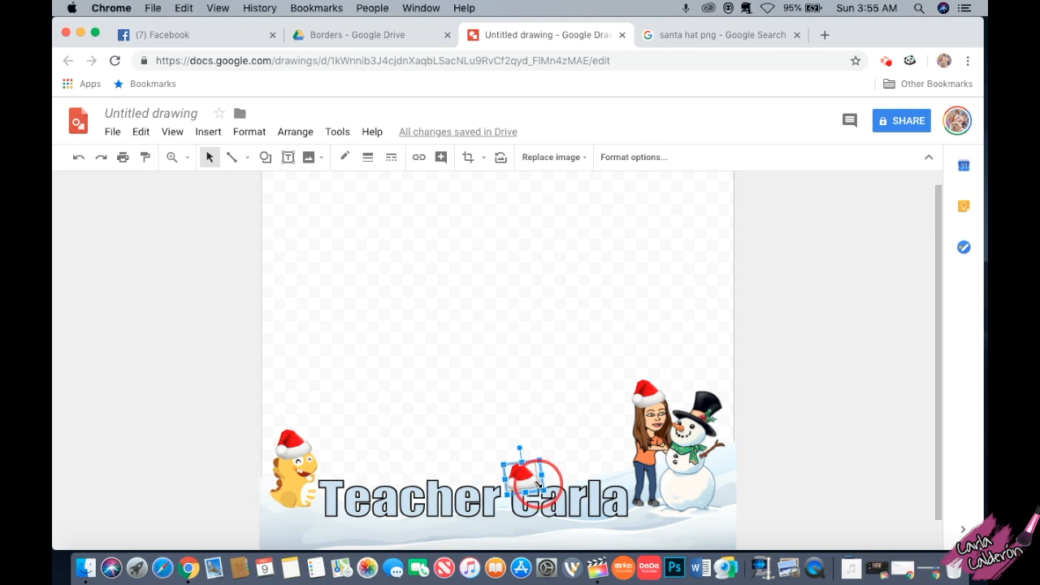
pyautogui.moveTo(536, 481); pyautogui.dragTo(522, 475)
pyautogui.click(545, 422)
pyautogui.click(539, 408)
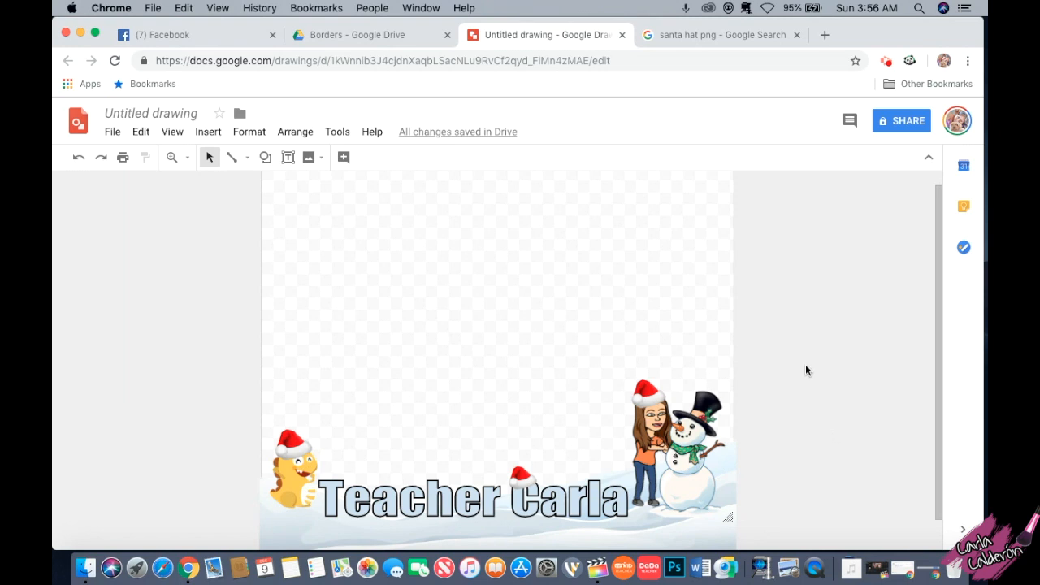
# Step: Search Google Images for "vipkid logo png"
pyautogui.scroll(1, 806, 370)
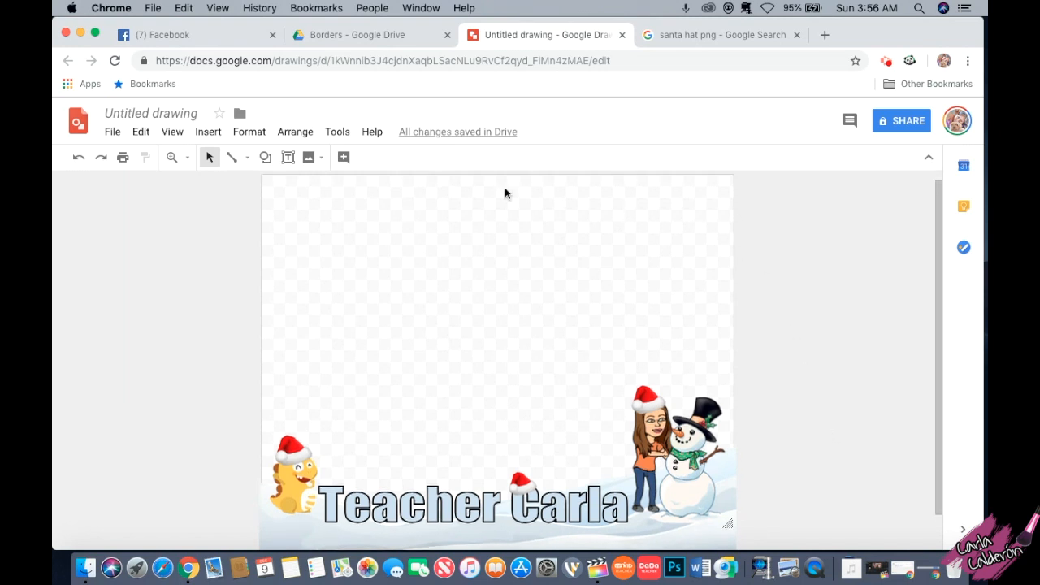
pyautogui.click(659, 38)
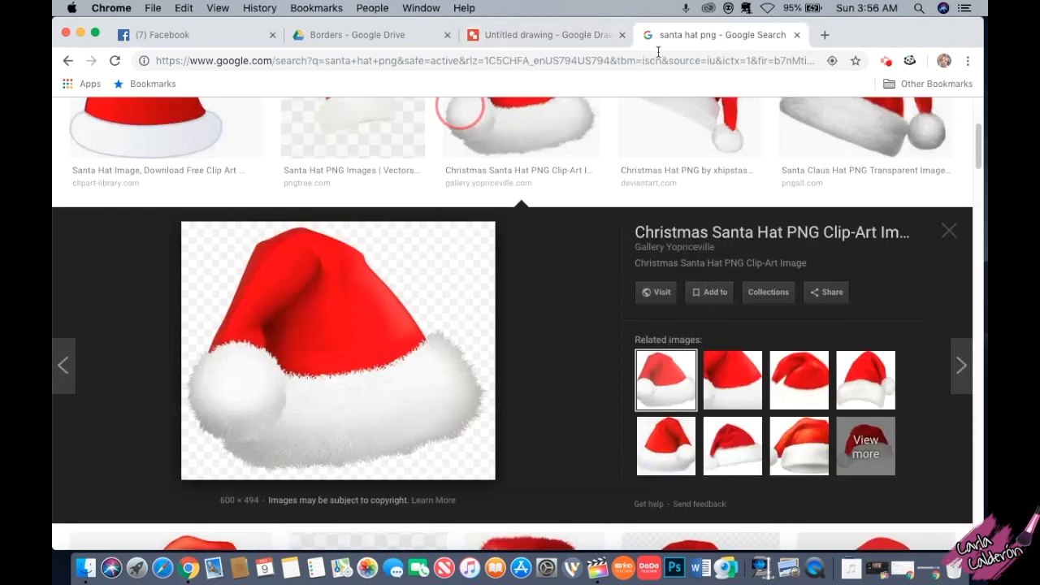
pyautogui.click(511, 63)
pyautogui.write('vipkid')
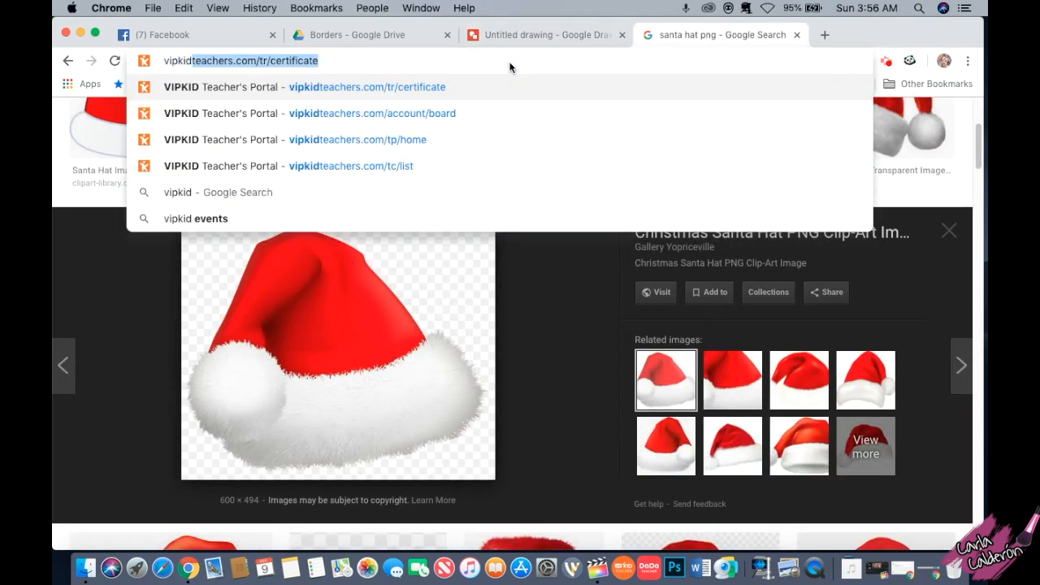
pyautogui.write(' l')
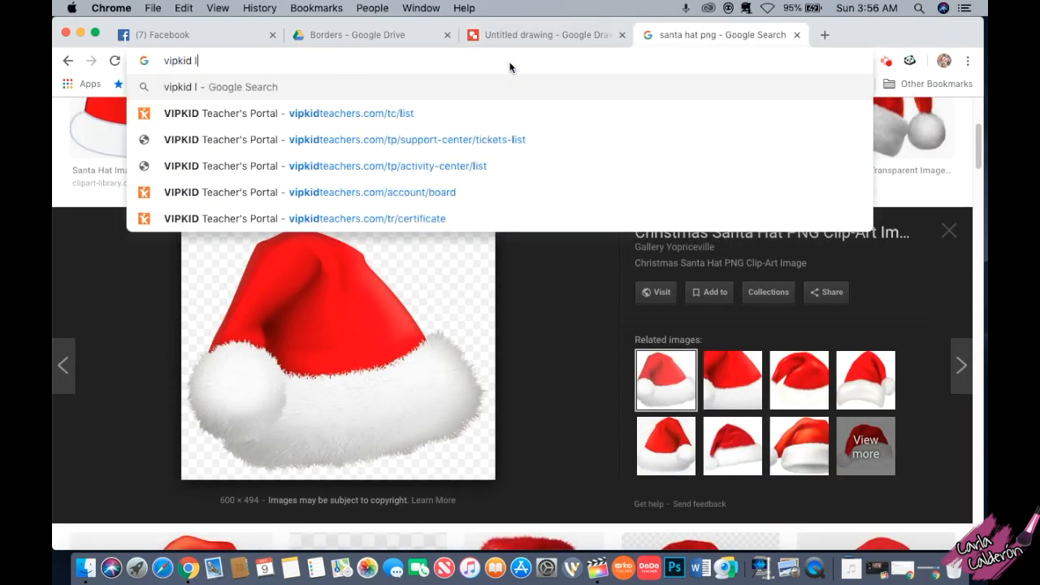
pyautogui.write('ogo png')
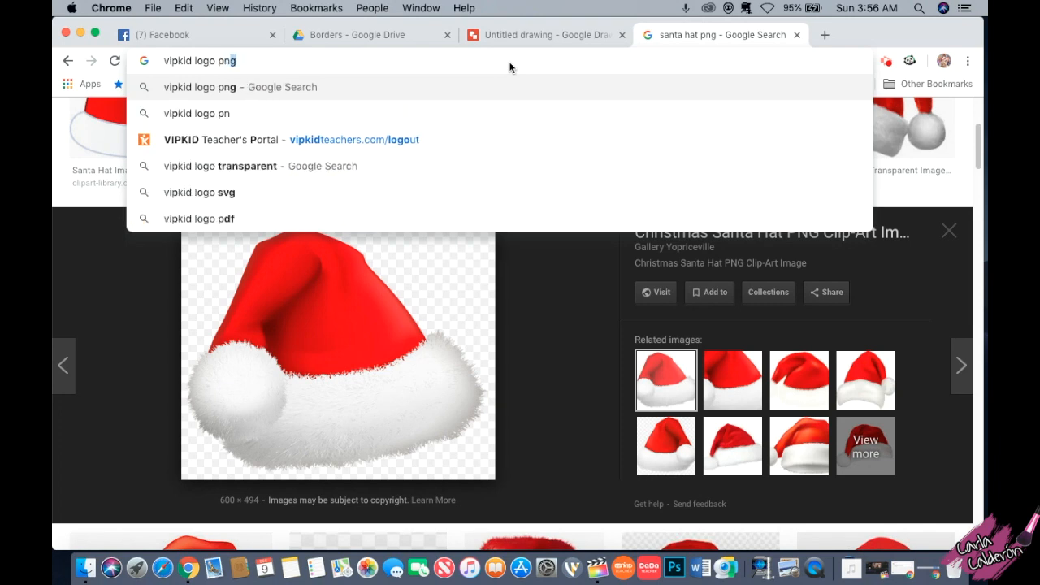
pyautogui.press('Return')
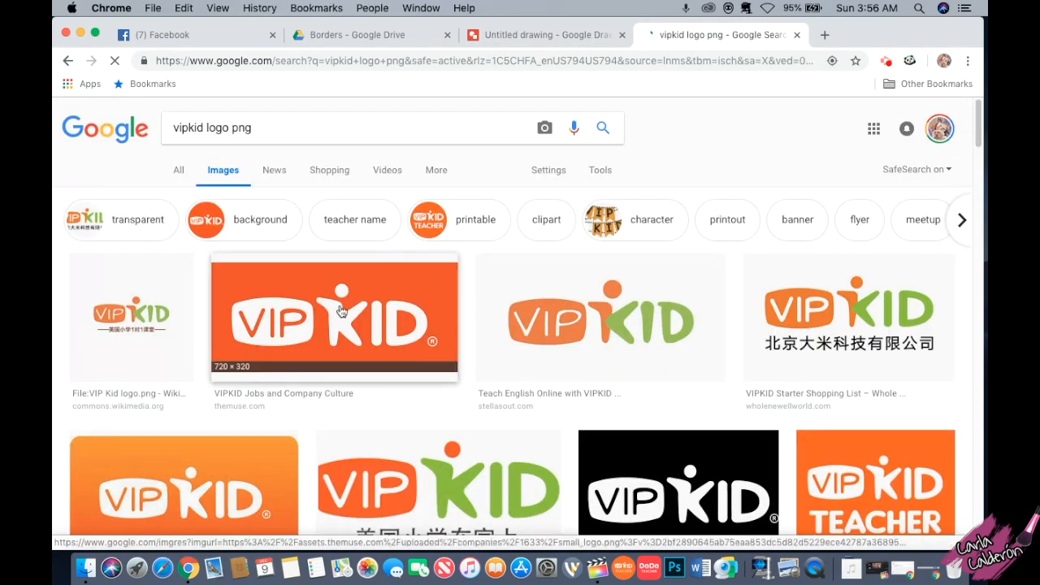
# Step: Copy the white-on-orange VIPKID logo image from the results and paste it into the drawing
pyautogui.click(315, 308)
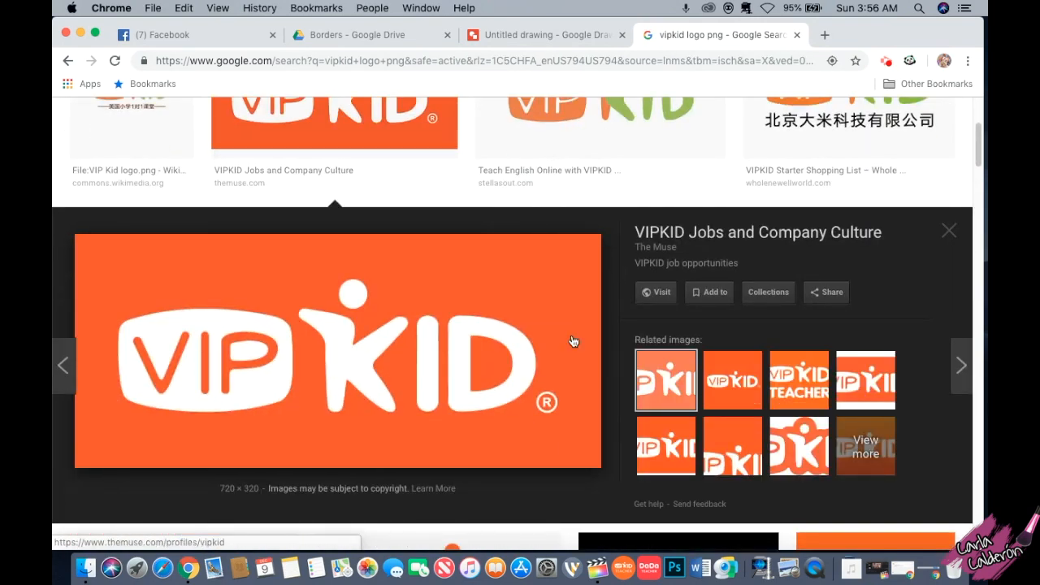
pyautogui.rightClick(304, 336)
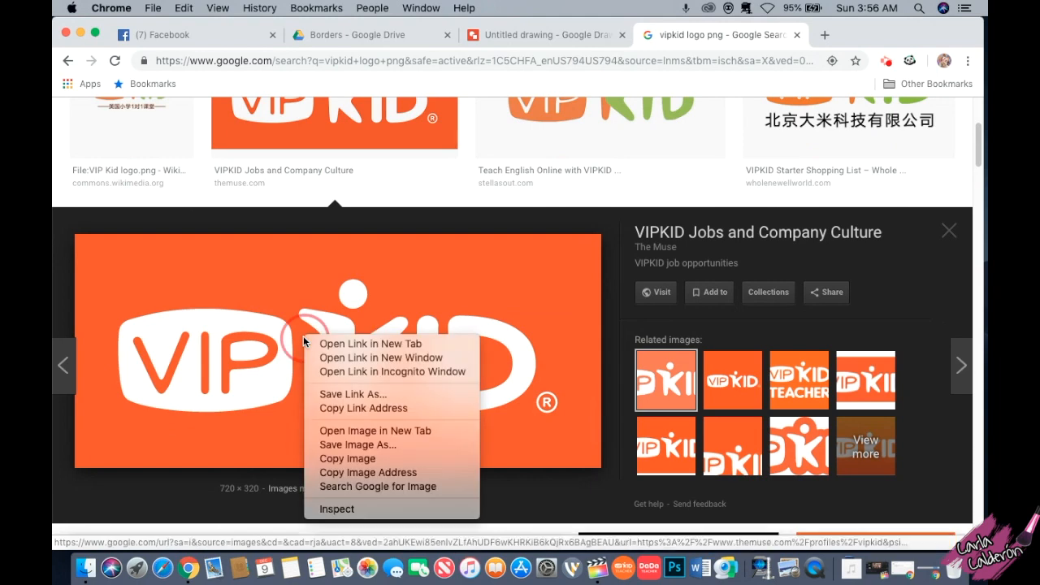
pyautogui.click(372, 458)
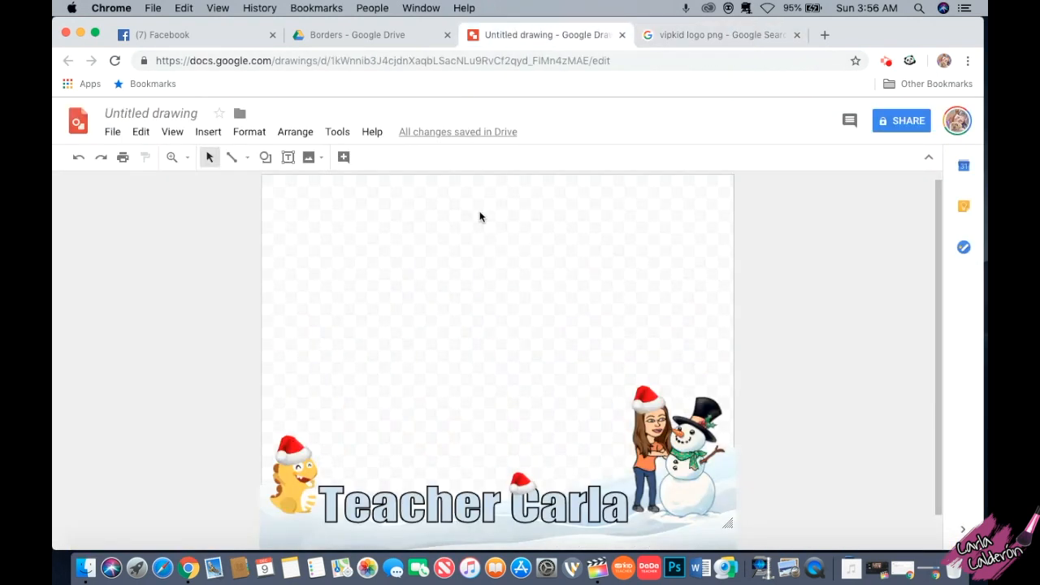
pyautogui.rightClick(391, 238)
pyautogui.click(450, 290)
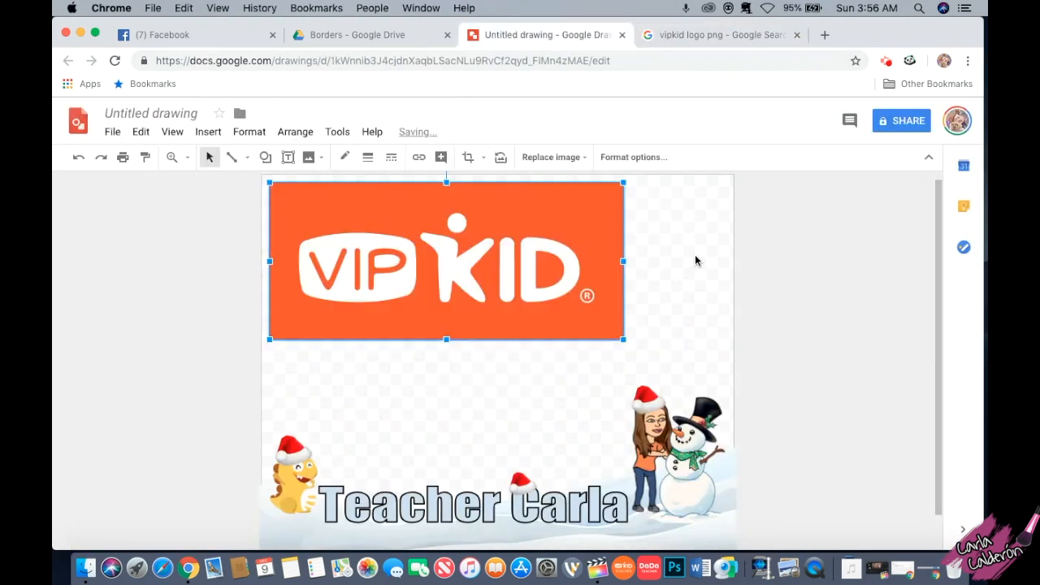
# Step: Shrink the VIPKID logo to a small badge and seat it just inside the canvas's upper-right corner
pyautogui.moveTo(623, 341); pyautogui.dragTo(661, 209)
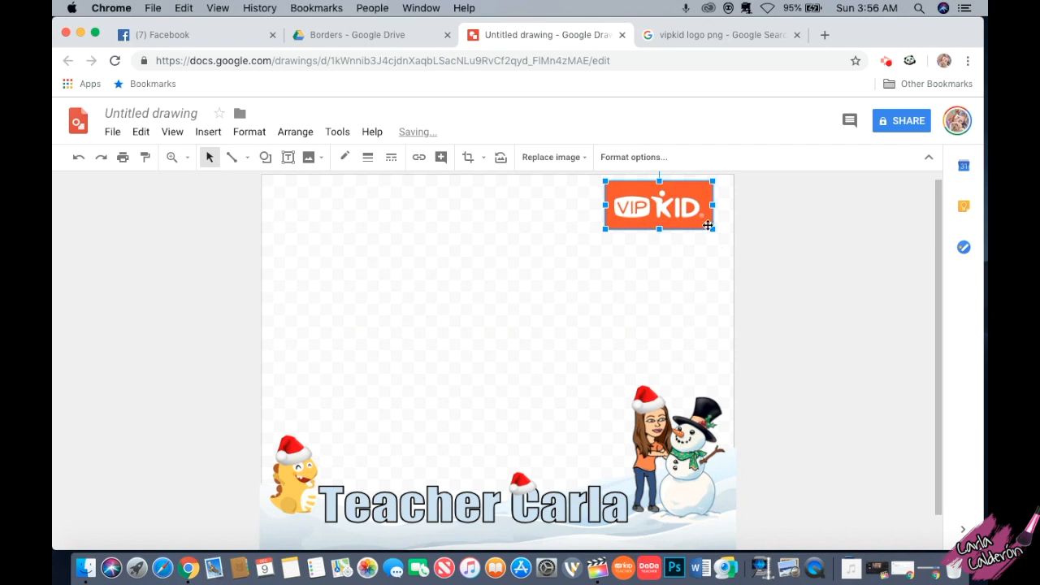
pyautogui.moveTo(713, 232); pyautogui.dragTo(703, 202)
pyautogui.click(807, 255)
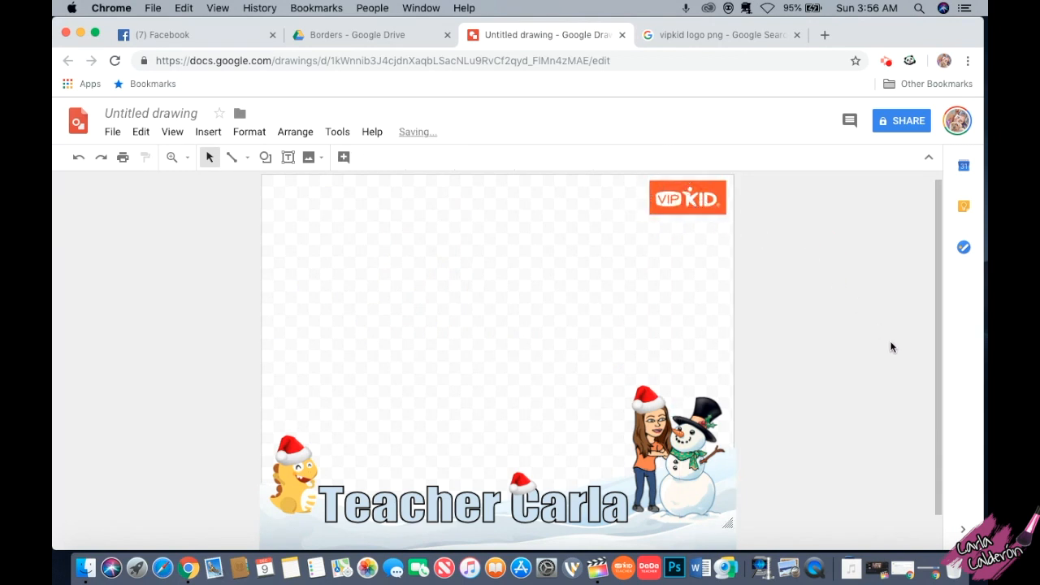
pyautogui.press('super+z')
pyautogui.click(793, 275)
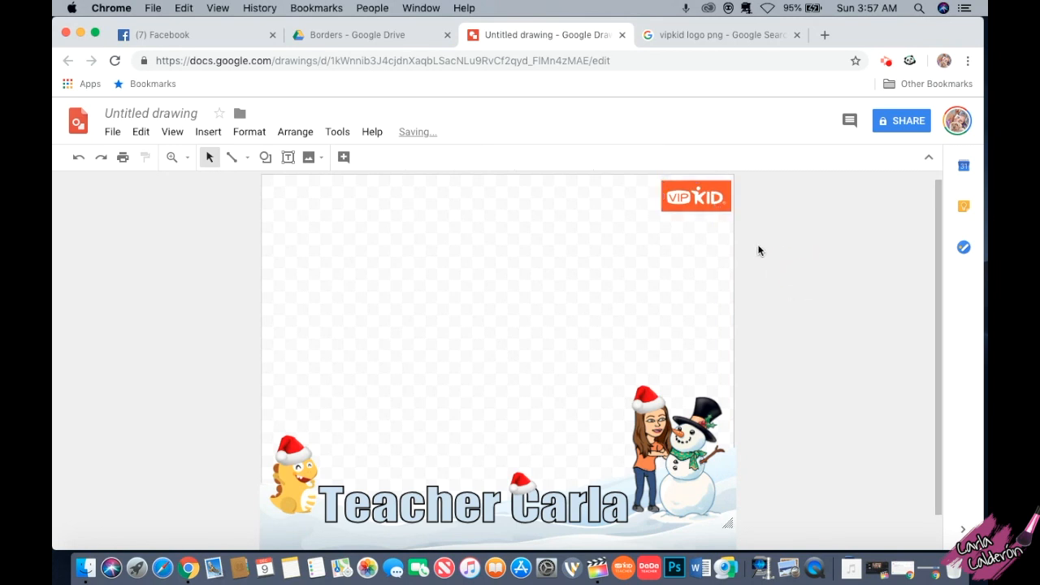
pyautogui.click(700, 196)
pyautogui.press('Left')
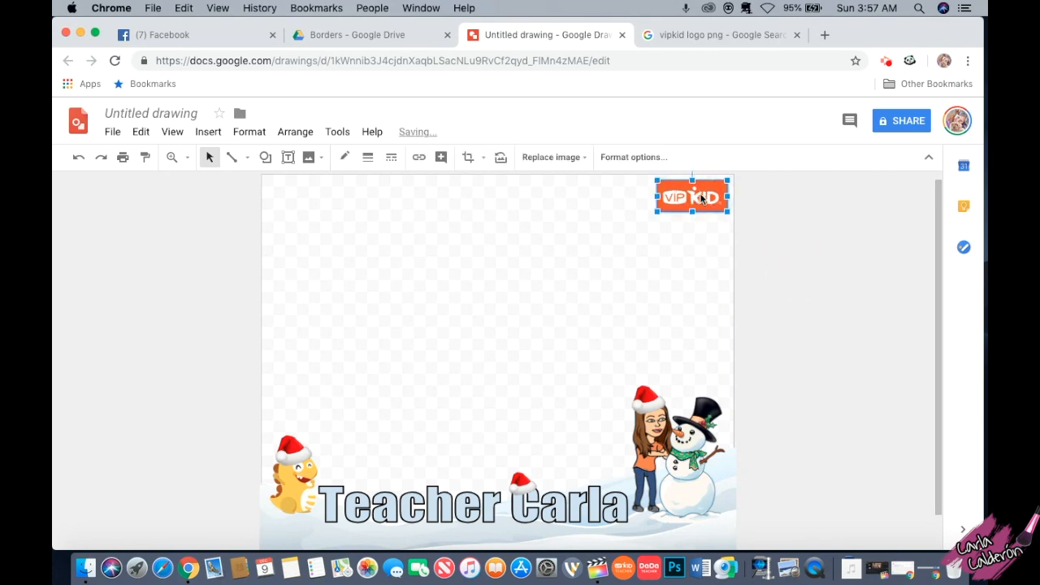
pyautogui.click(815, 241)
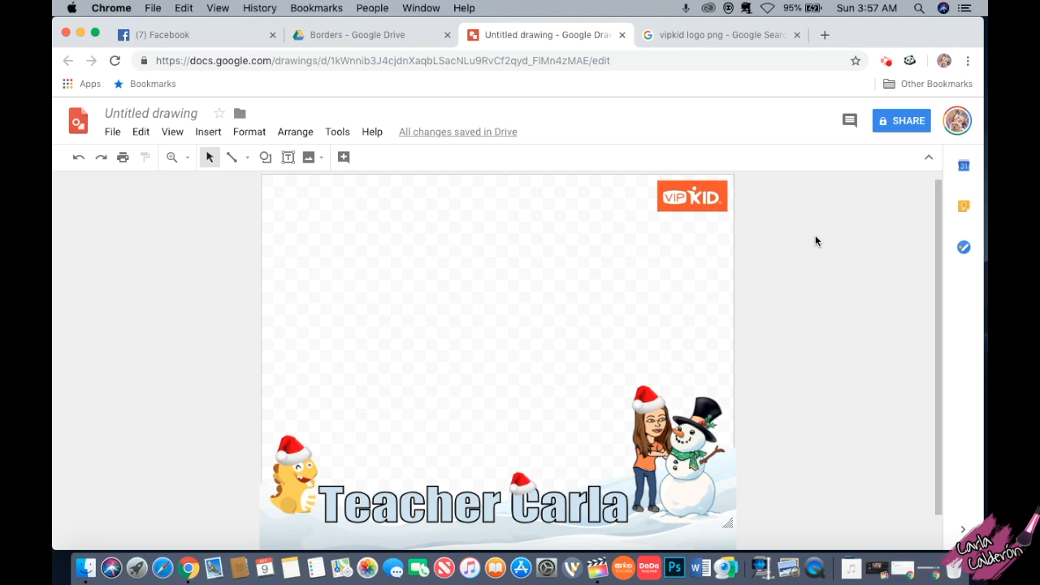
# Step: Download the drawing as a PNG image
pyautogui.click(118, 134)
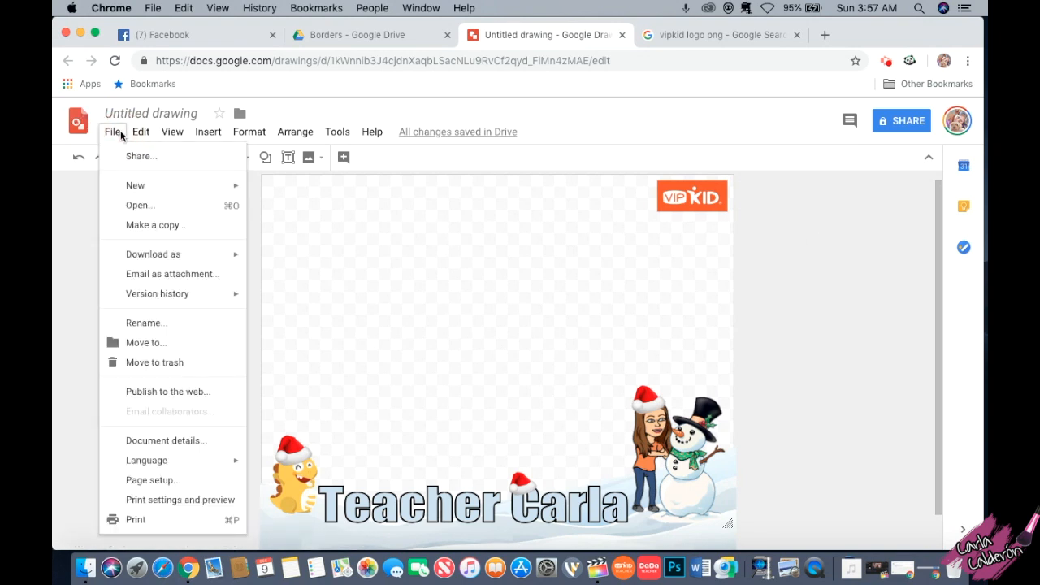
pyautogui.moveTo(189, 257)
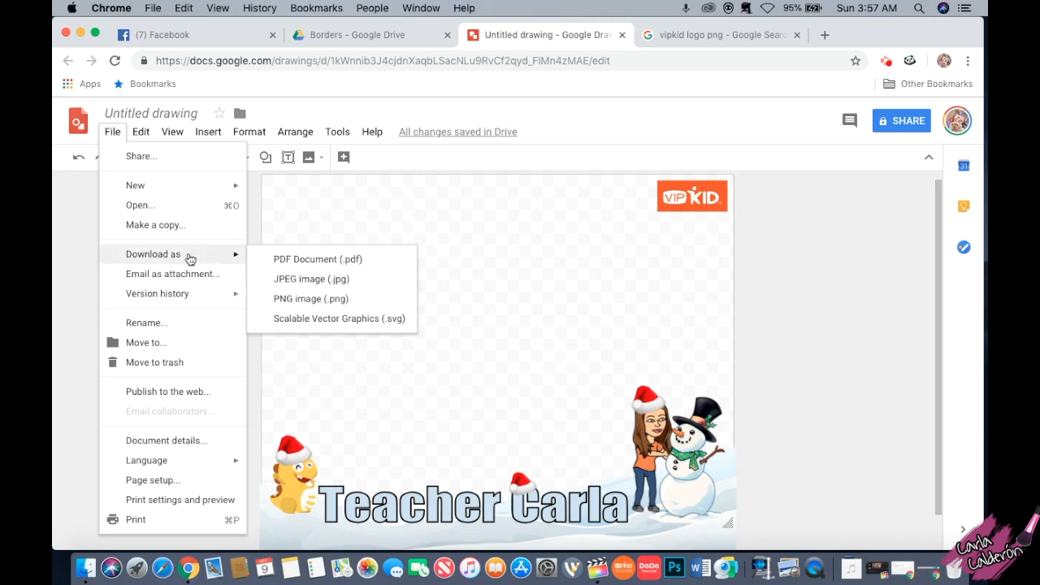
pyautogui.click(317, 299)
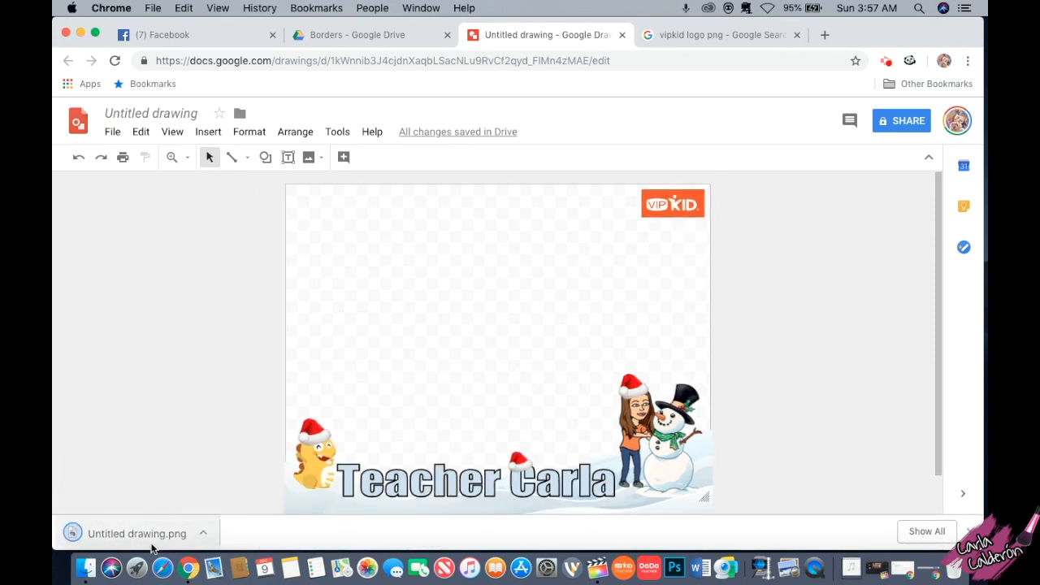
# Step: Rename the drawing as Christmas Border
pyautogui.click(138, 112)
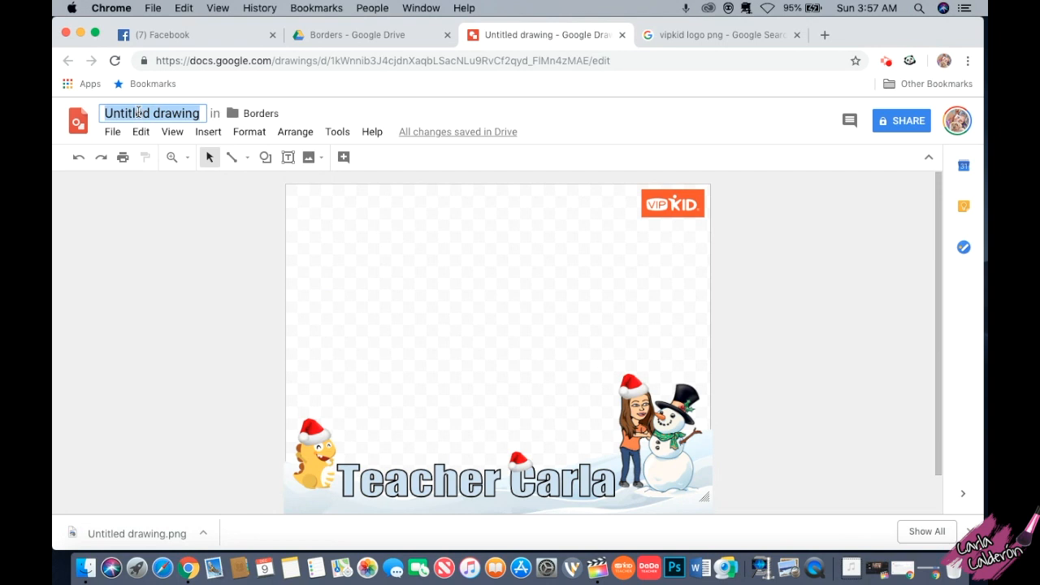
pyautogui.write('Christmas ')
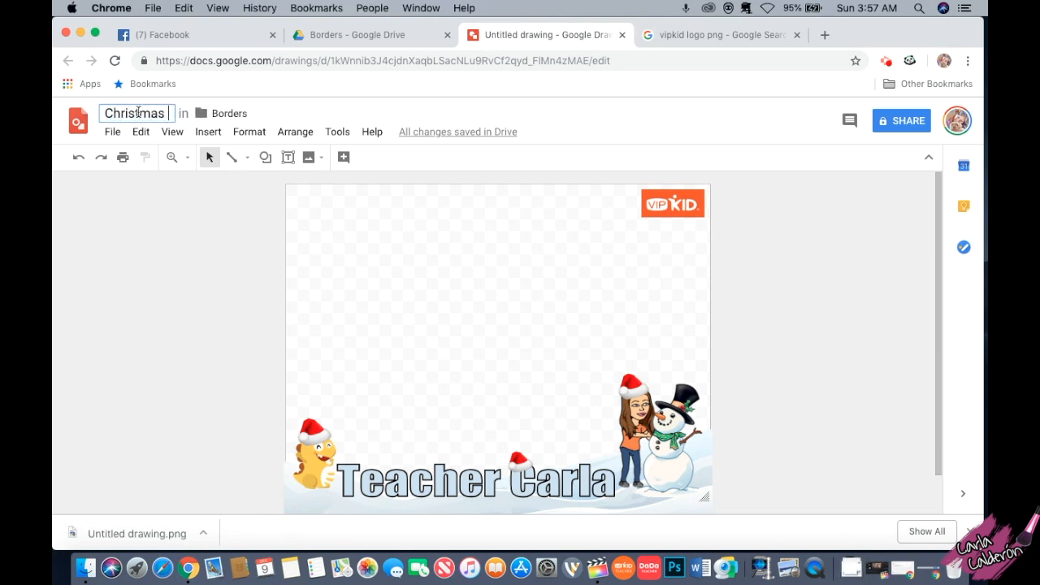
pyautogui.write('Border')
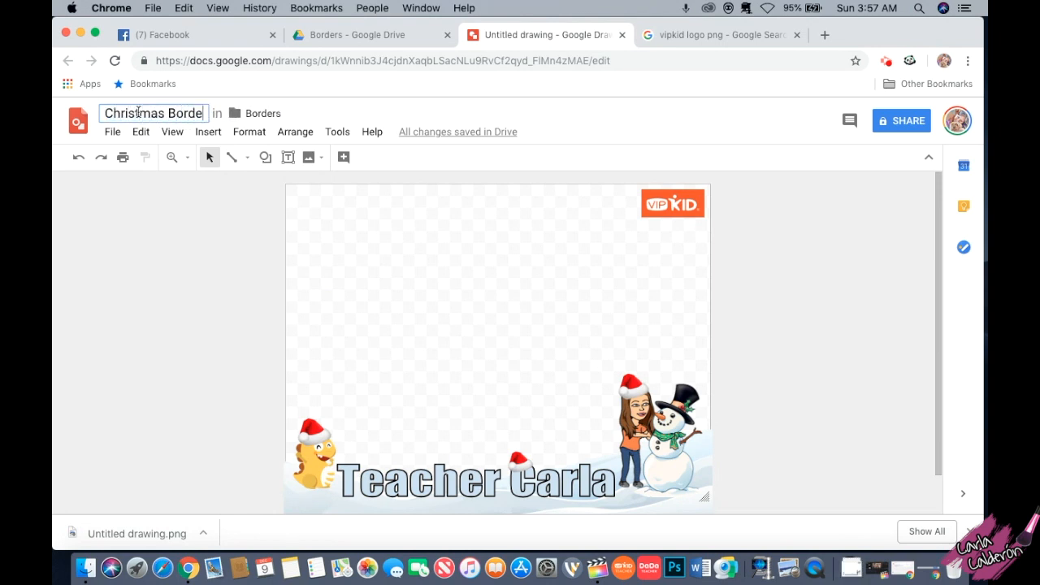
pyautogui.press('Return')
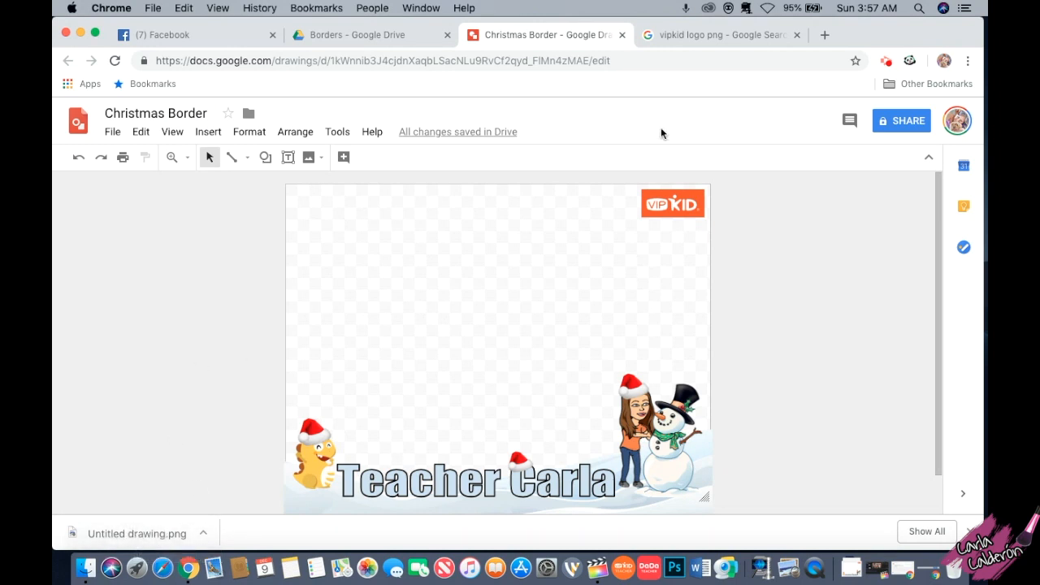
# Step: Go to manycam.com in the logo search's browser tab and open the site's Effects page
pyautogui.click(696, 35)
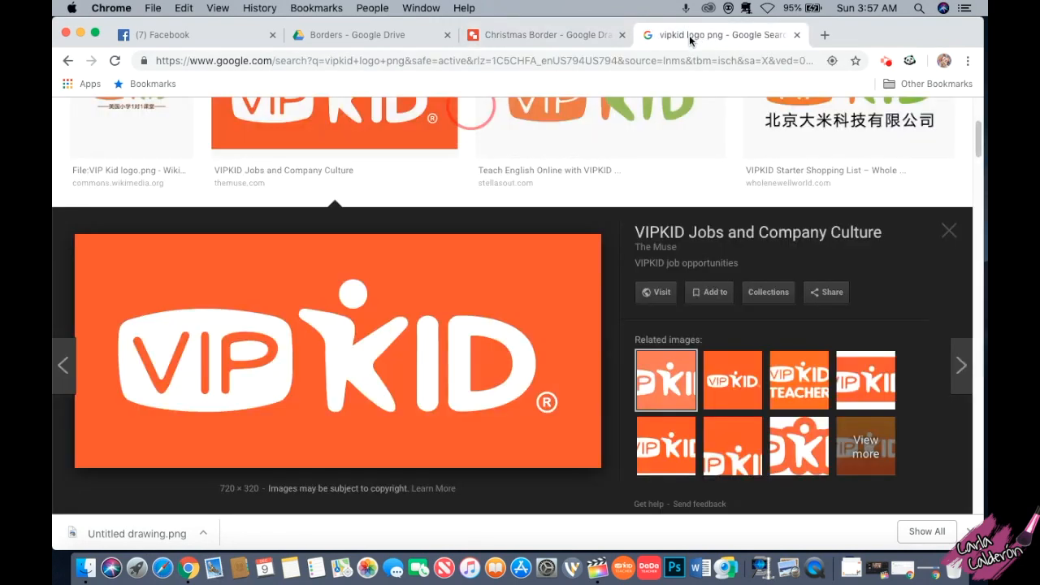
pyautogui.click(636, 62)
pyautogui.write('manycam.com')
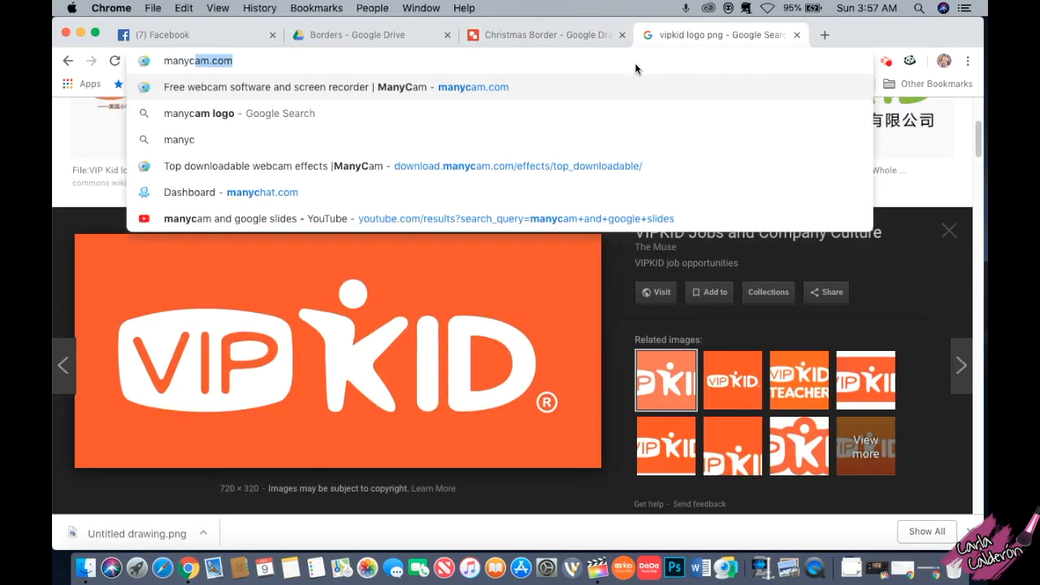
pyautogui.press('Return')
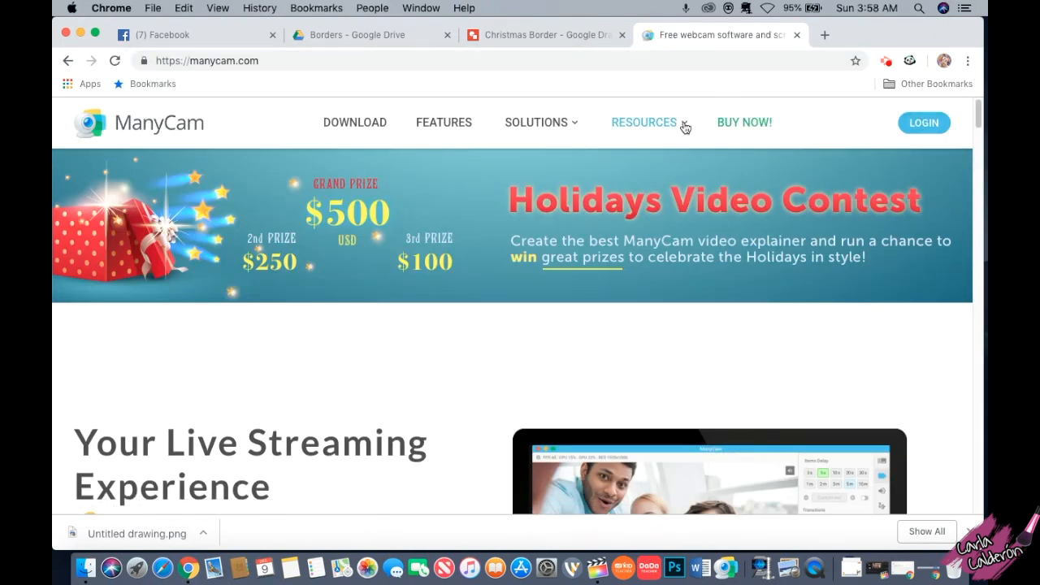
pyautogui.moveTo(685, 128)
pyautogui.click(656, 159)
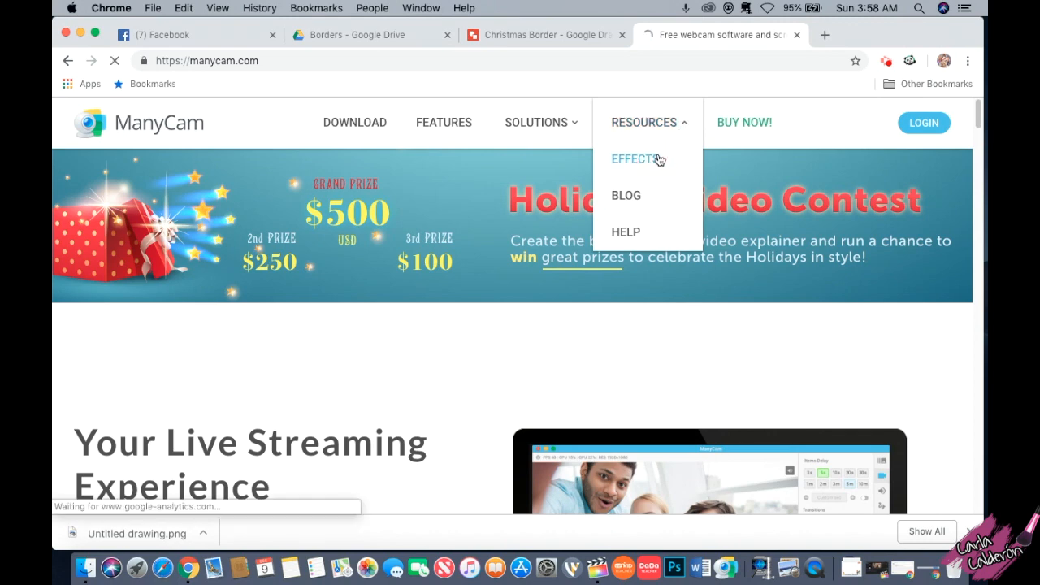
# Step: Try to place the downloaded Untitled drawing.png on the desktop, moving the browser window aside and back
pyautogui.moveTo(859, 39); pyautogui.dragTo(932, 36)
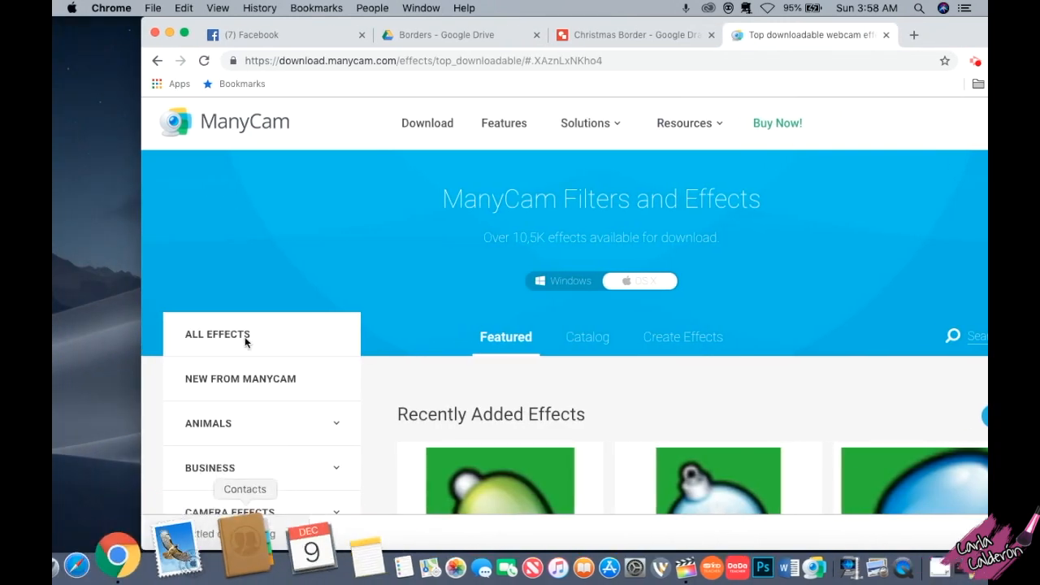
pyautogui.moveTo(217, 539); pyautogui.dragTo(87, 340)
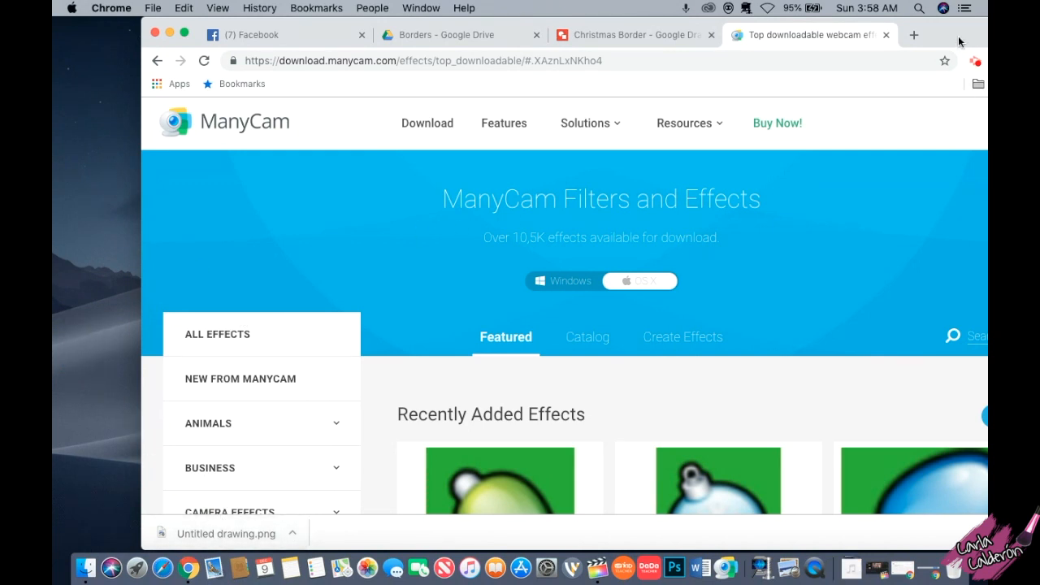
pyautogui.moveTo(958, 42); pyautogui.dragTo(870, 32)
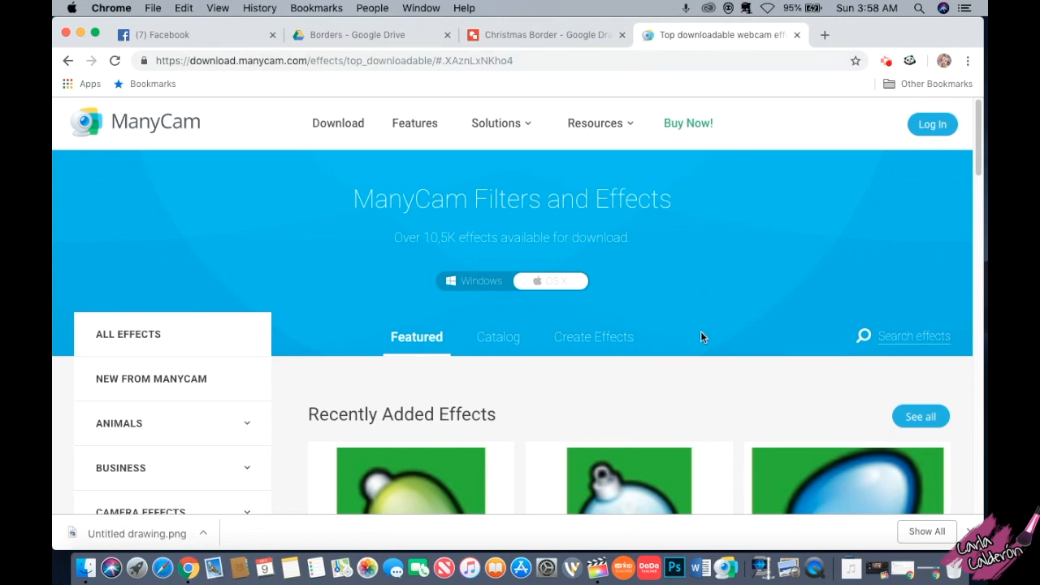
# Step: Open the Create Effects form on the ManyCam Filters and Effects page
pyautogui.scroll(-1, 736, 311)
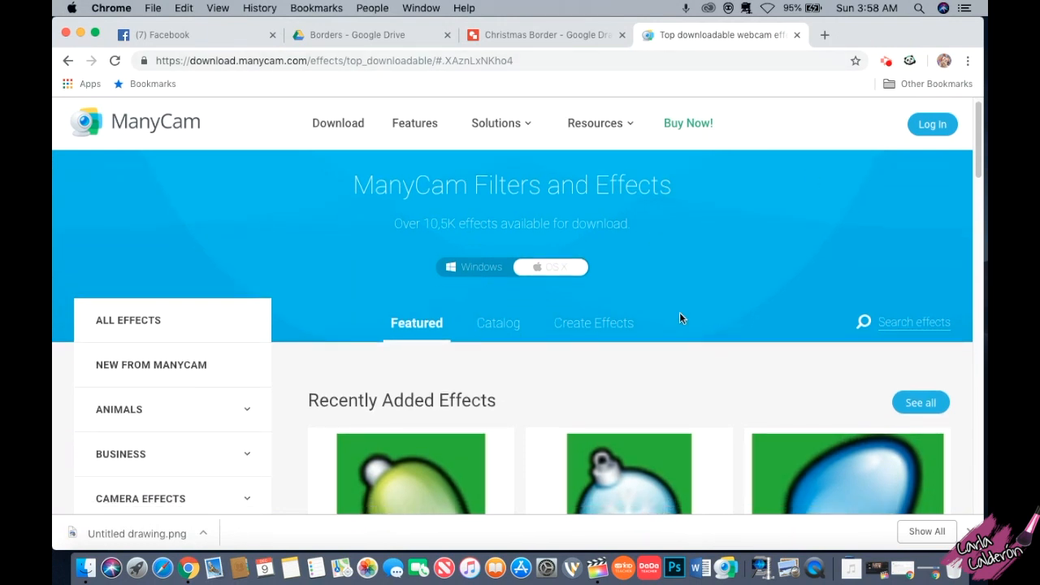
pyautogui.scroll(-2, 652, 315)
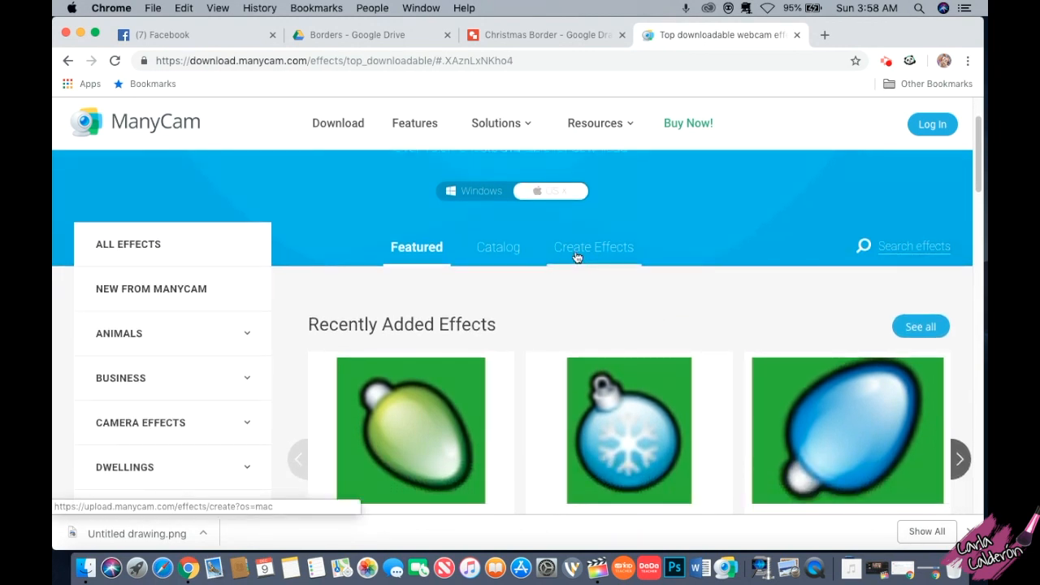
pyautogui.click(593, 256)
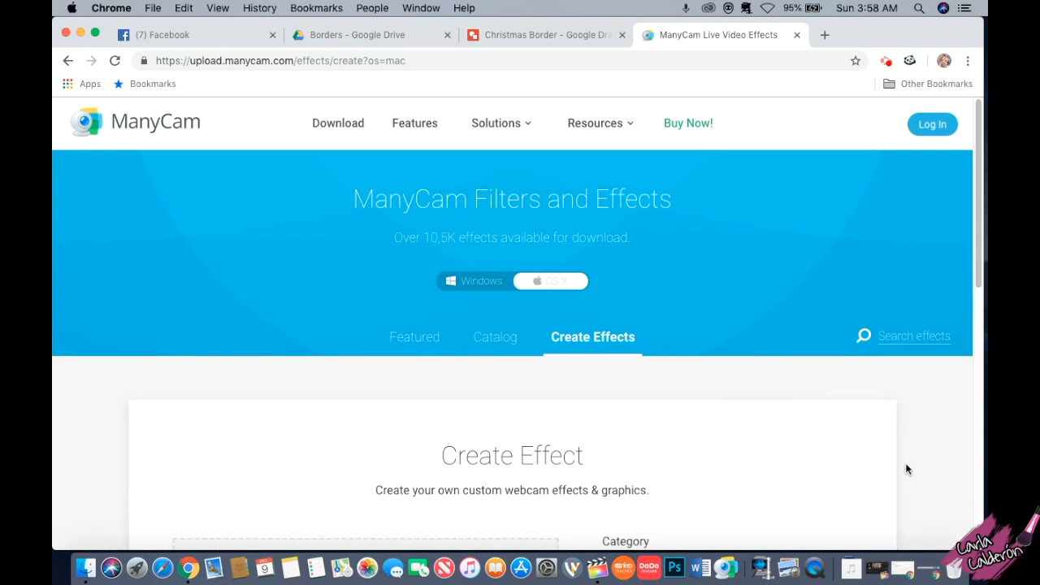
# Step: Set the new effect's category to Full Screen Effects
pyautogui.scroll(-5, 905, 467)
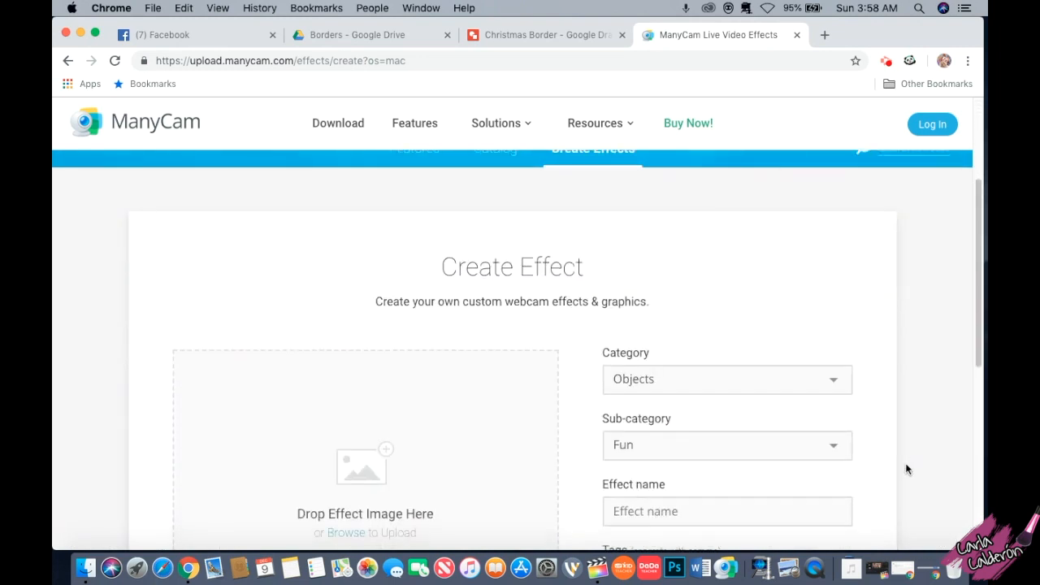
pyautogui.scroll(-3, 907, 469)
pyautogui.click(837, 257)
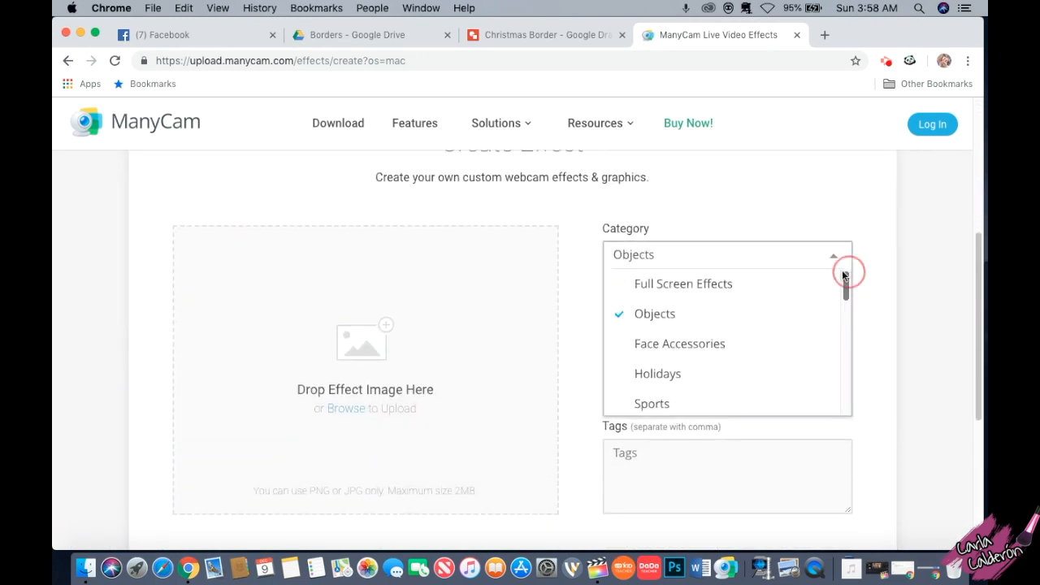
pyautogui.click(767, 284)
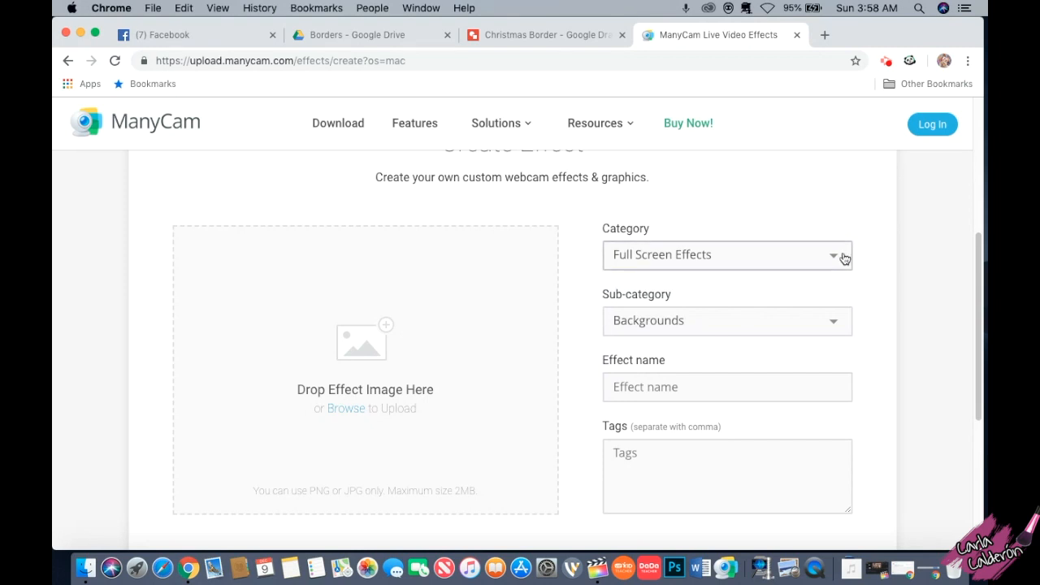
# Step: Choose the Borders sub-category and load Untitled drawing.png from the recent files as the effect image
pyautogui.click(838, 325)
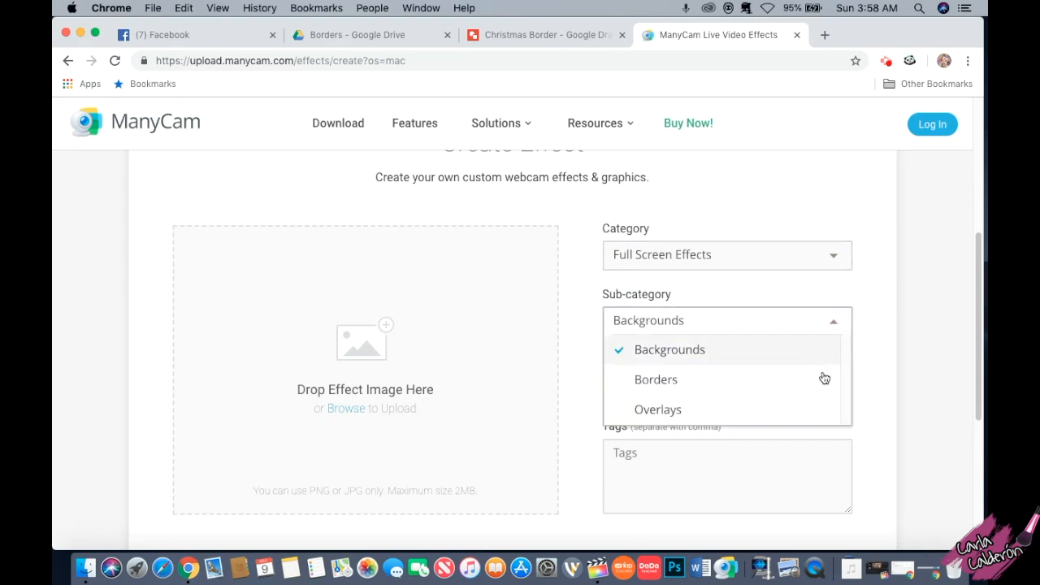
pyautogui.click(824, 381)
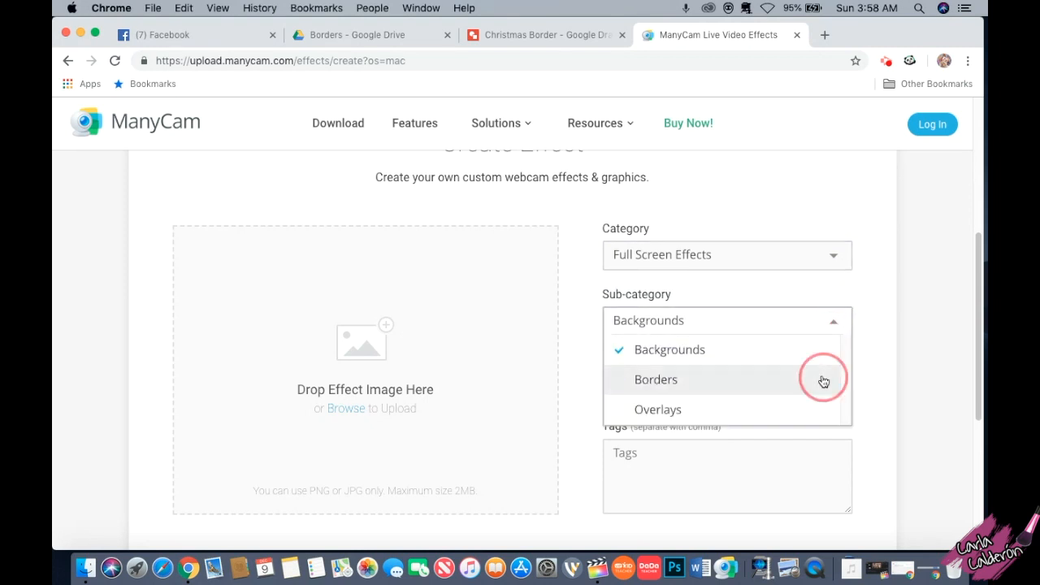
pyautogui.click(341, 414)
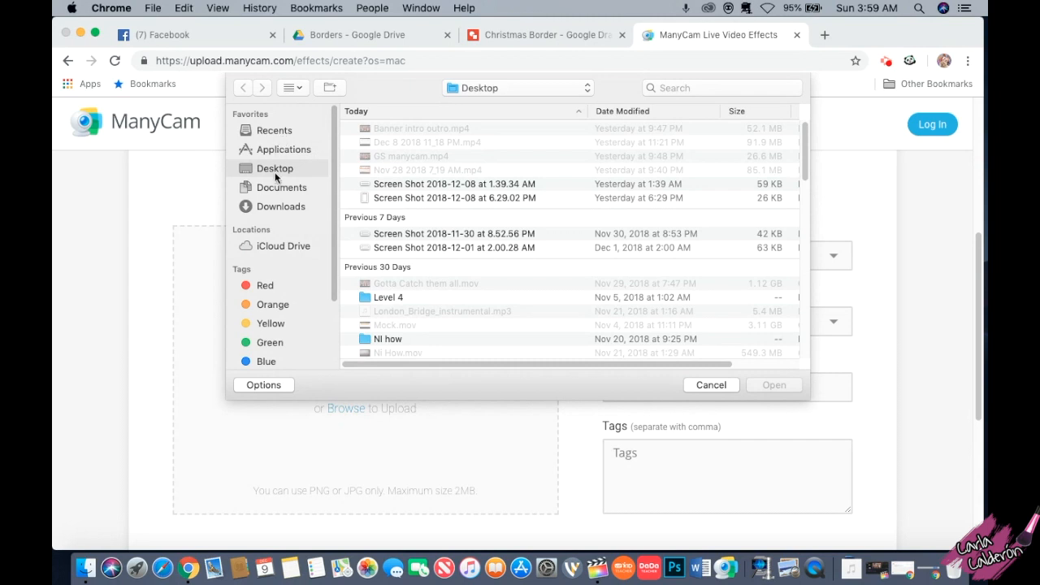
pyautogui.click(276, 130)
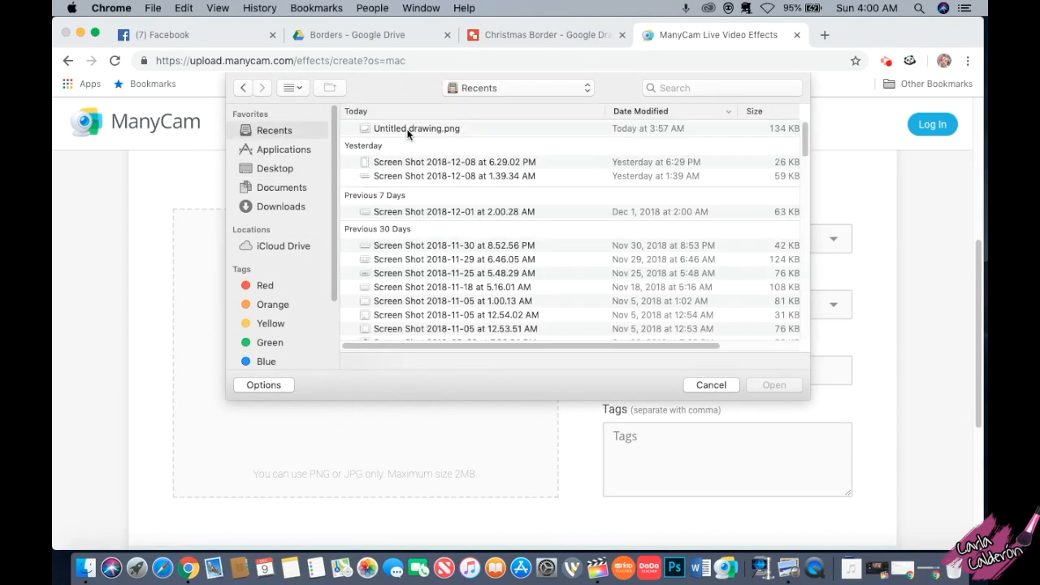
pyautogui.click(456, 130)
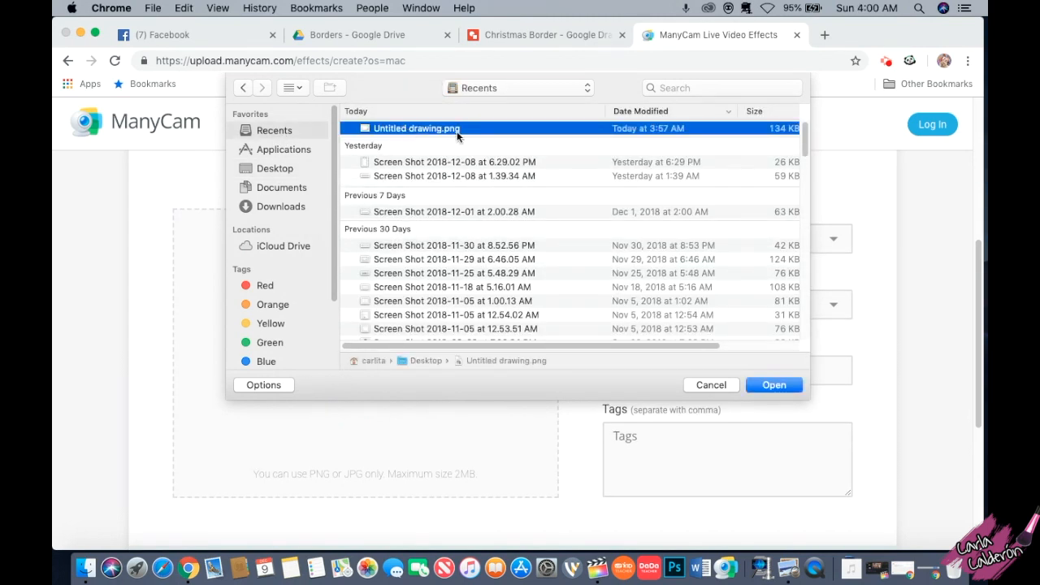
pyautogui.click(786, 388)
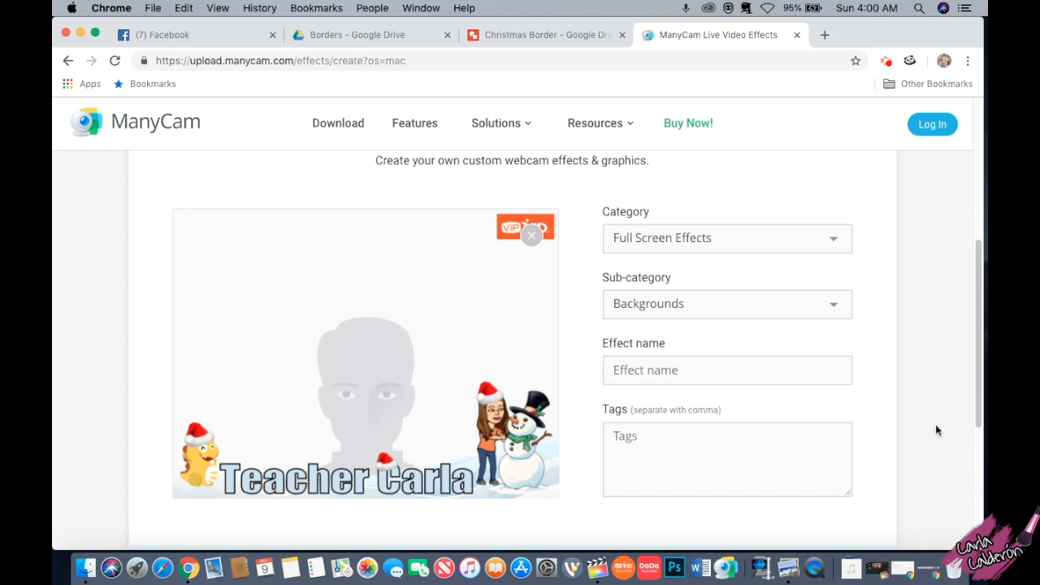
# Step: Try the Objects category, repositioning and enlarging the border image to fill the preview, and return to Full Screen Effects
pyautogui.click(829, 243)
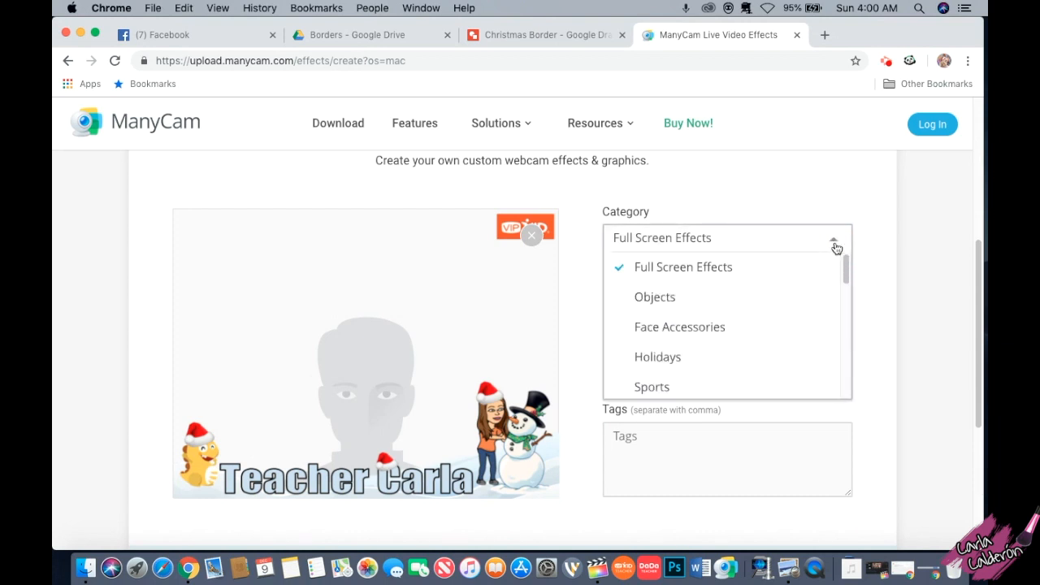
pyautogui.click(827, 290)
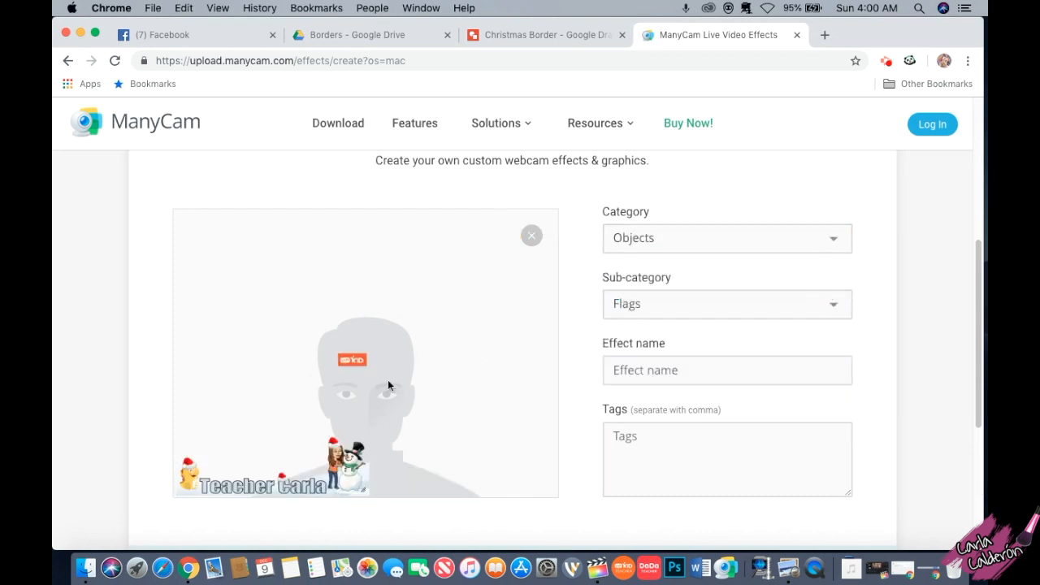
pyautogui.moveTo(295, 478); pyautogui.dragTo(291, 320)
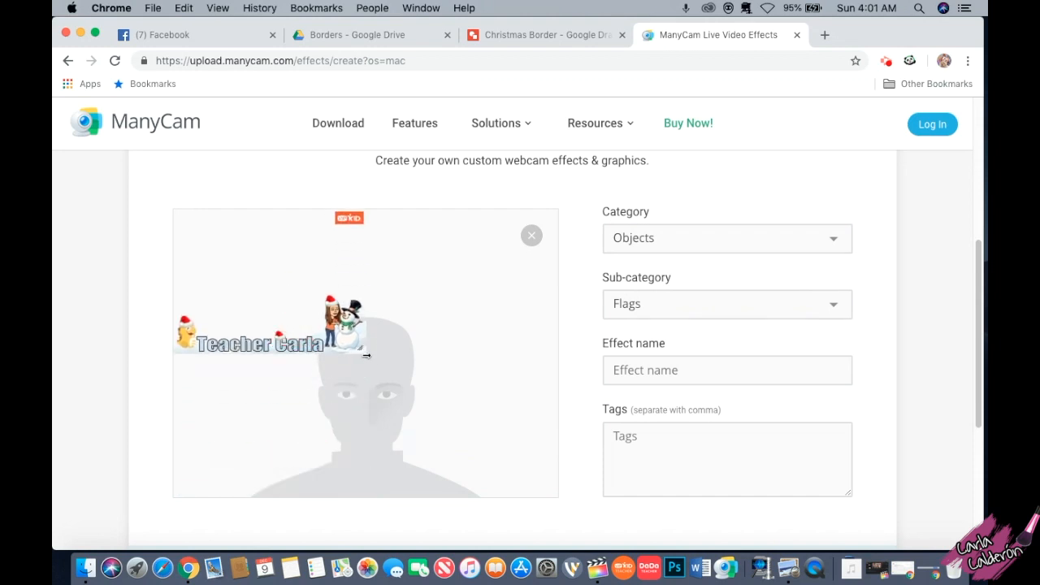
pyautogui.moveTo(358, 349); pyautogui.dragTo(551, 491)
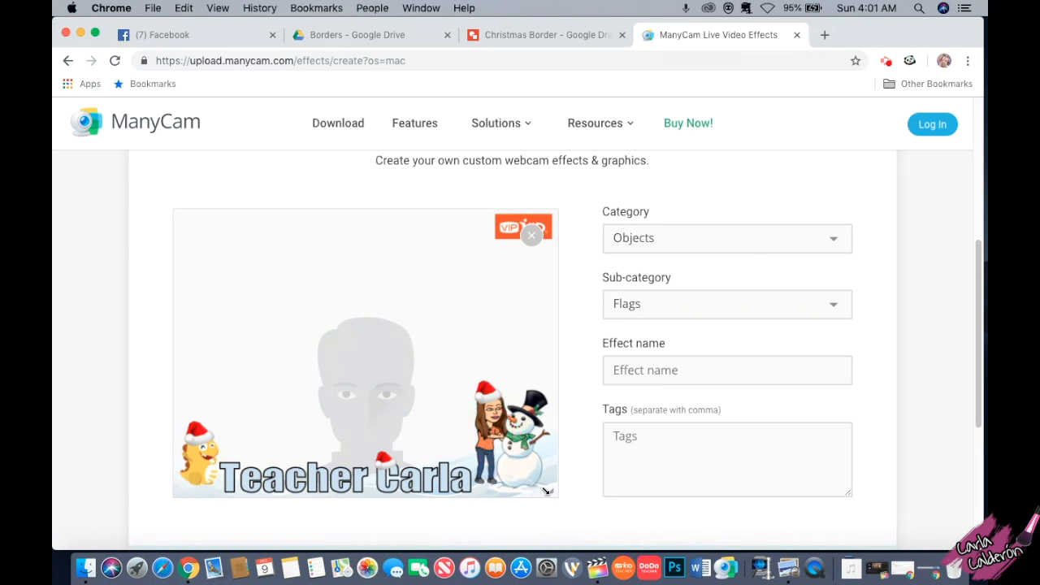
pyautogui.moveTo(547, 491); pyautogui.dragTo(580, 515)
pyautogui.click(734, 236)
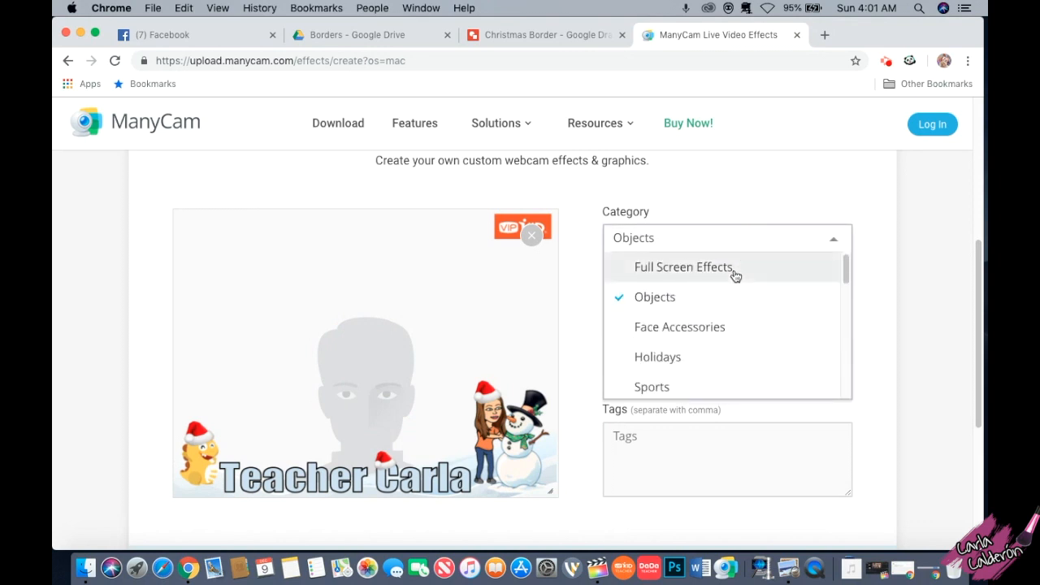
pyautogui.click(734, 268)
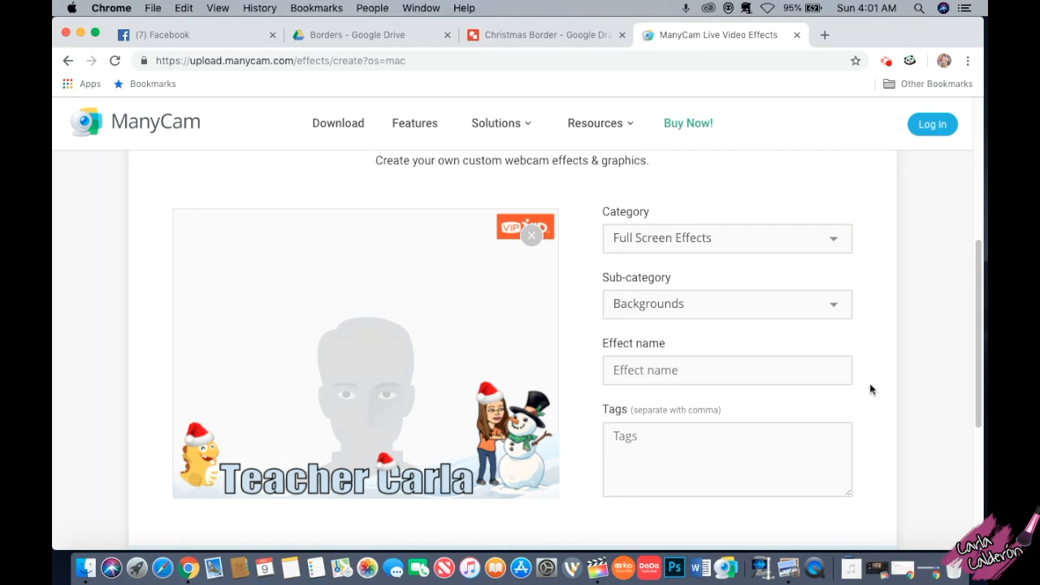
# Step: Name the effect Christmas Border and set its sub-category to Borders
pyautogui.click(787, 371)
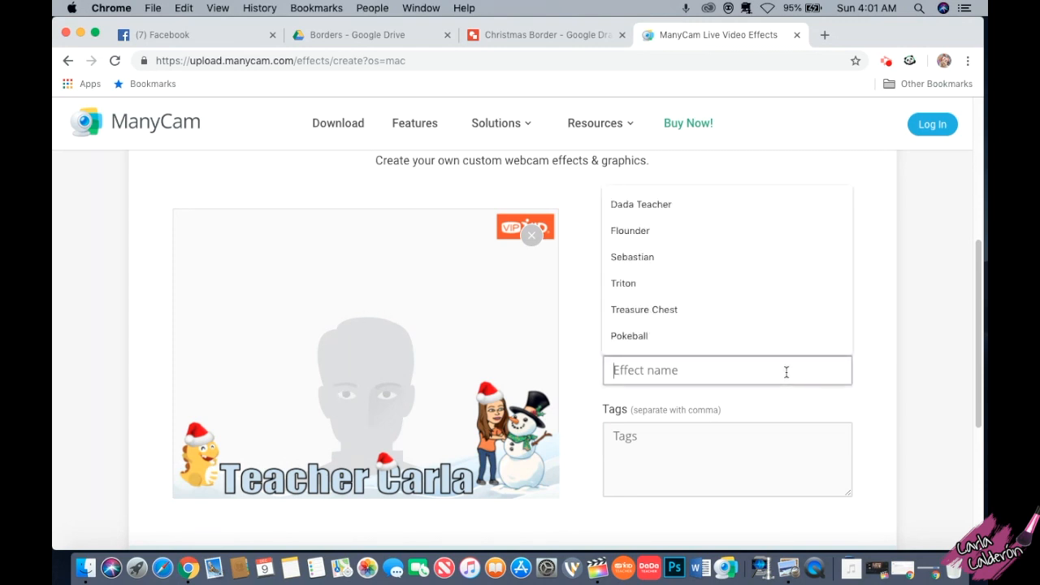
pyautogui.write('Christmas Border')
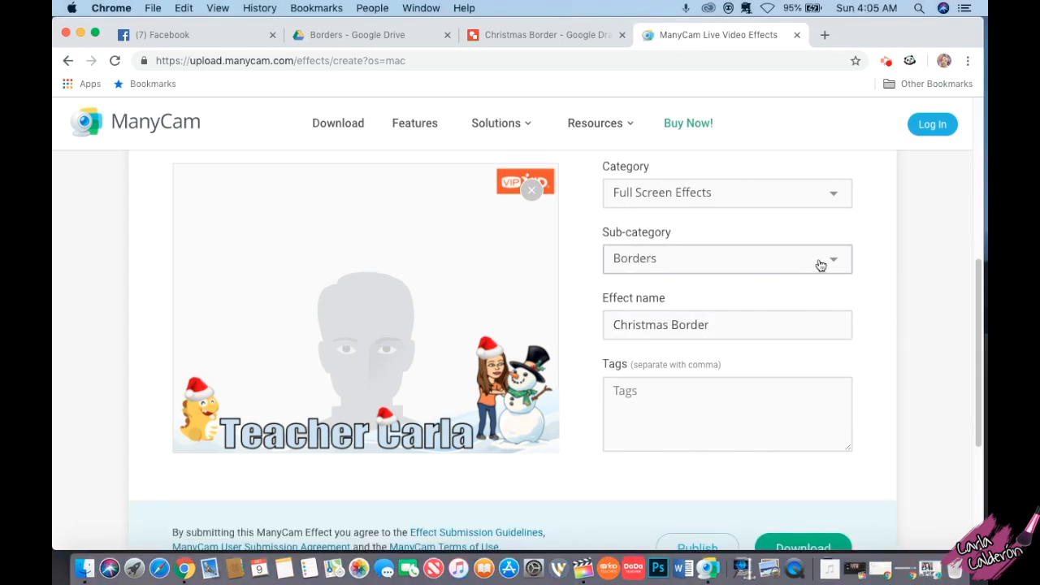
pyautogui.click(829, 263)
pyautogui.click(802, 319)
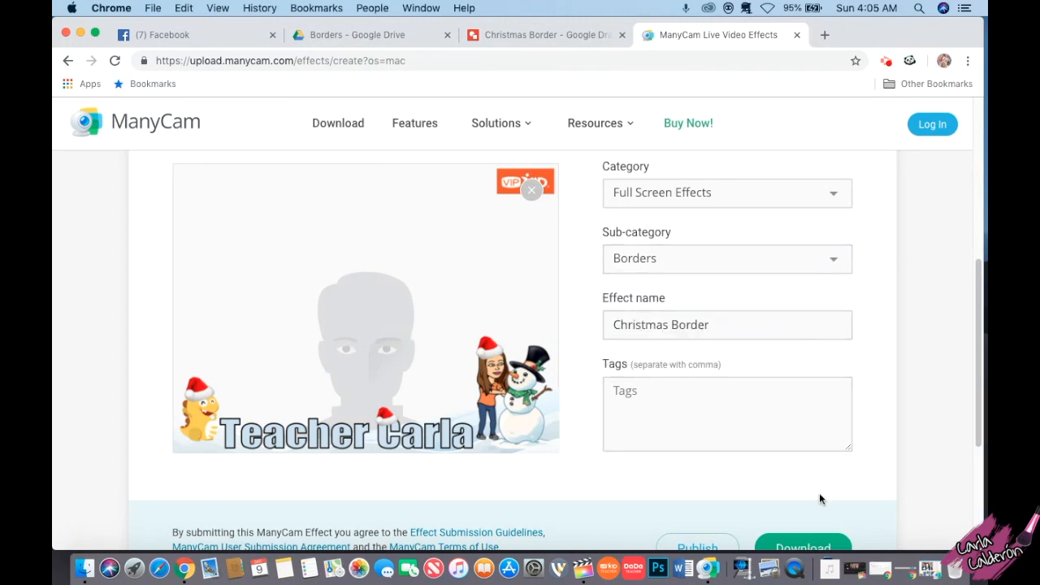
# Step: Download the Christmas Border effect and place its .mcv file on the desktop, moving the browser window aside and back
pyautogui.scroll(-1, 819, 492)
pyautogui.click(813, 532)
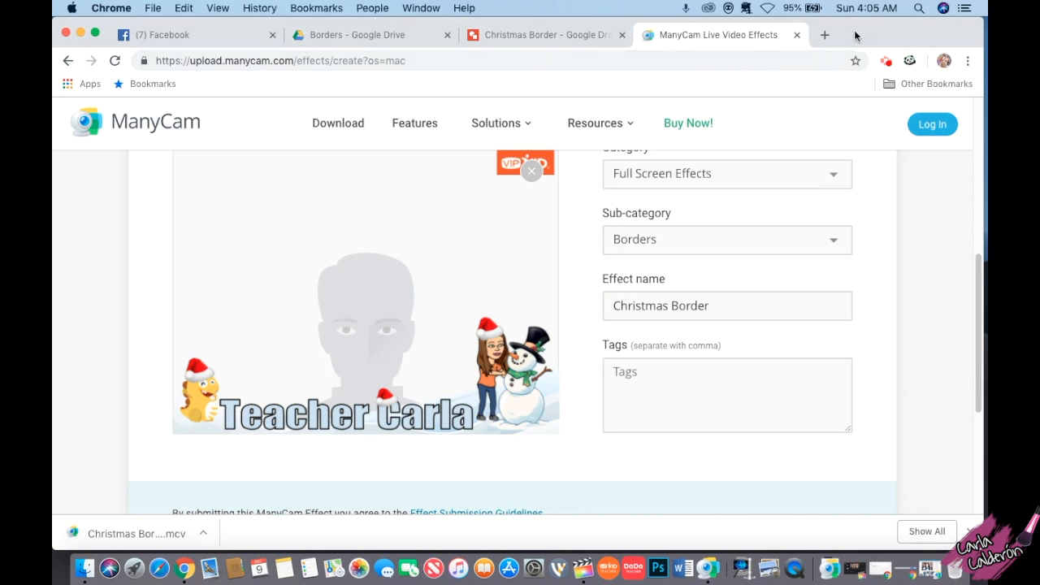
pyautogui.moveTo(854, 32); pyautogui.dragTo(910, 33)
pyautogui.moveTo(118, 56); pyautogui.dragTo(199, 54)
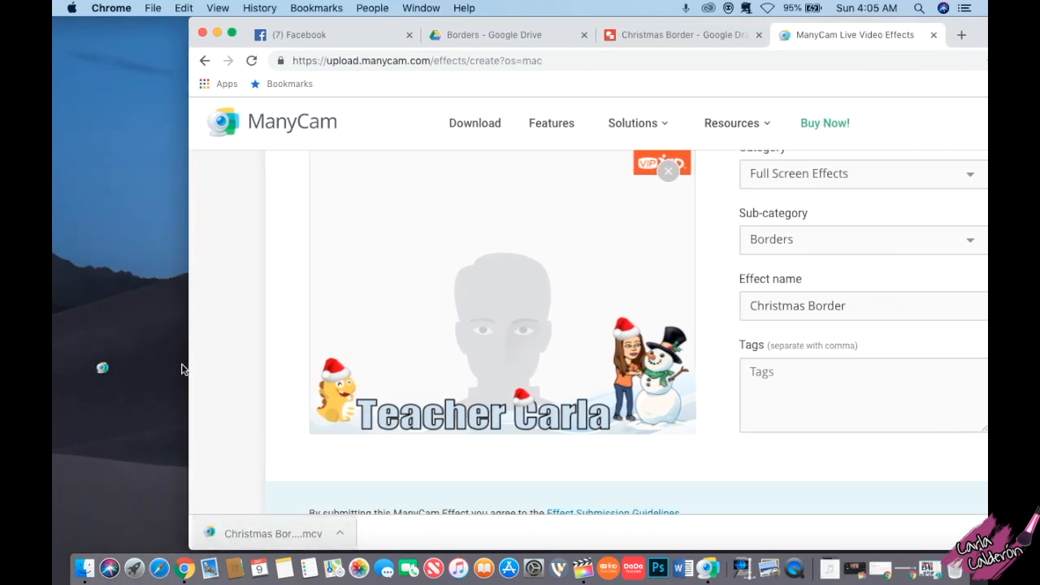
pyautogui.moveTo(243, 42); pyautogui.dragTo(95, 31)
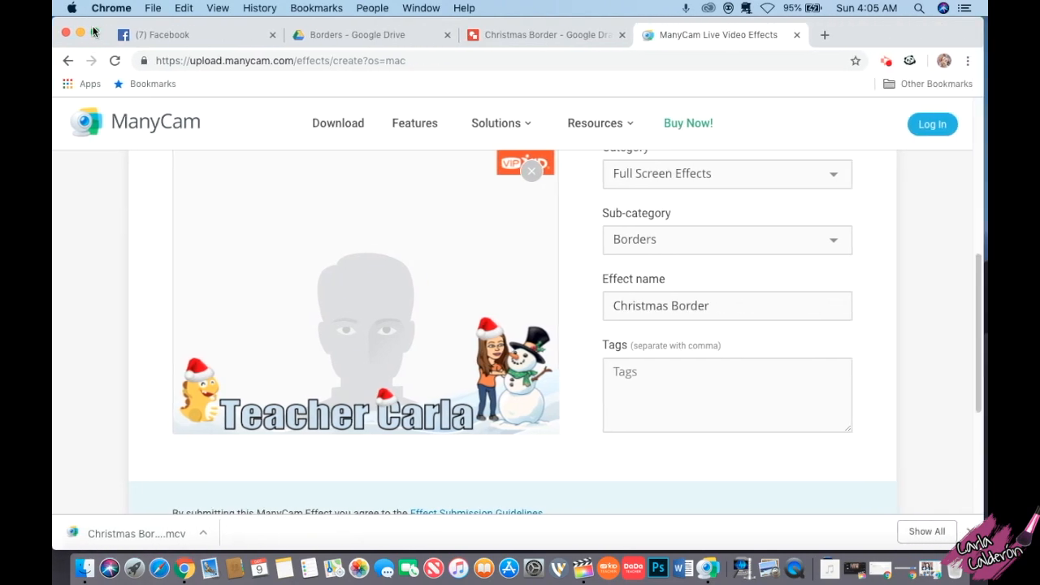
# Step: Switch to the ManyCam app with the browser minimized and open the Teacher Border effects folder
pyautogui.click(709, 563)
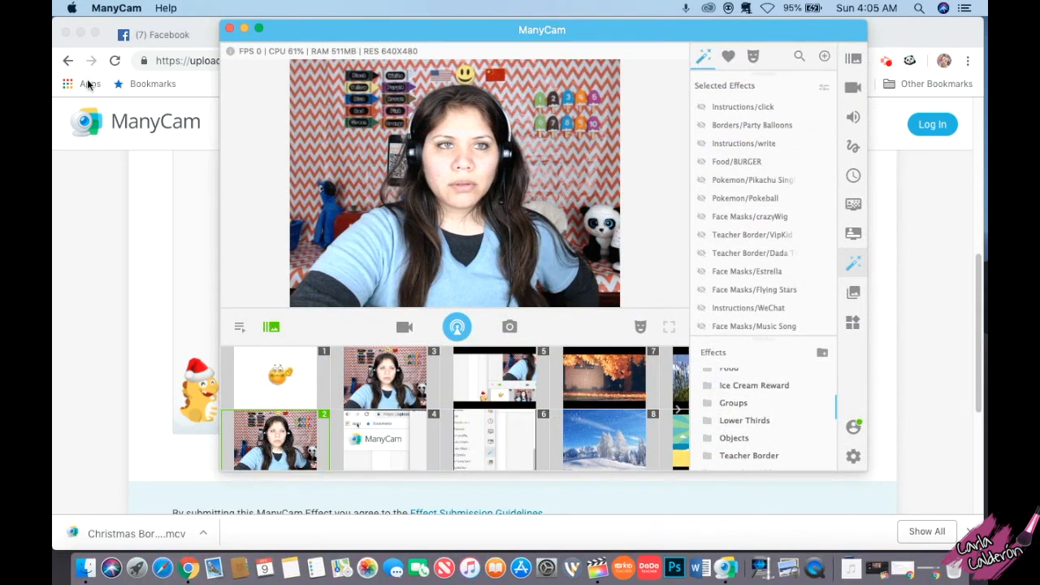
pyautogui.click(80, 33)
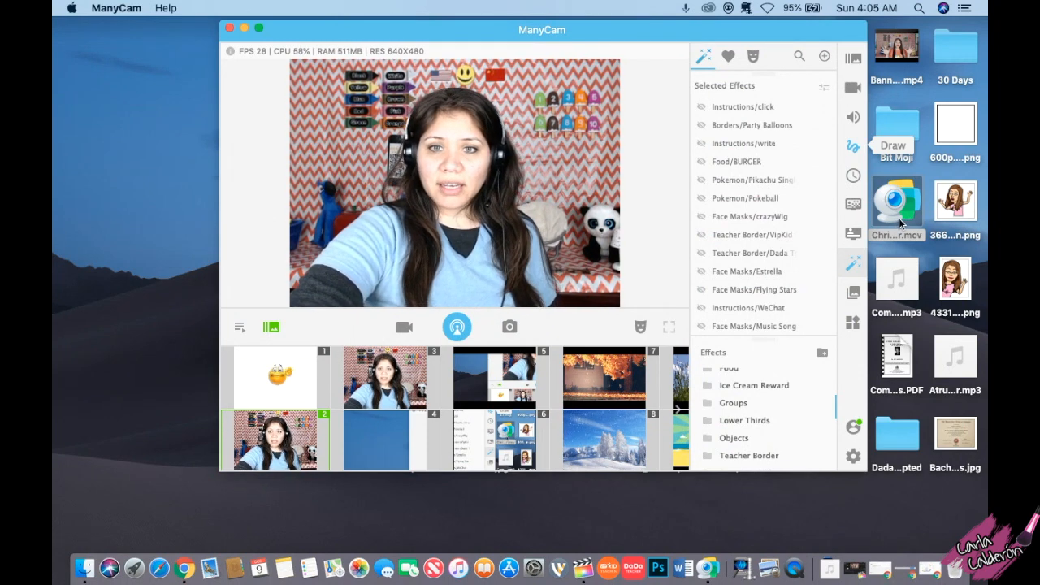
pyautogui.scroll(-1, 752, 416)
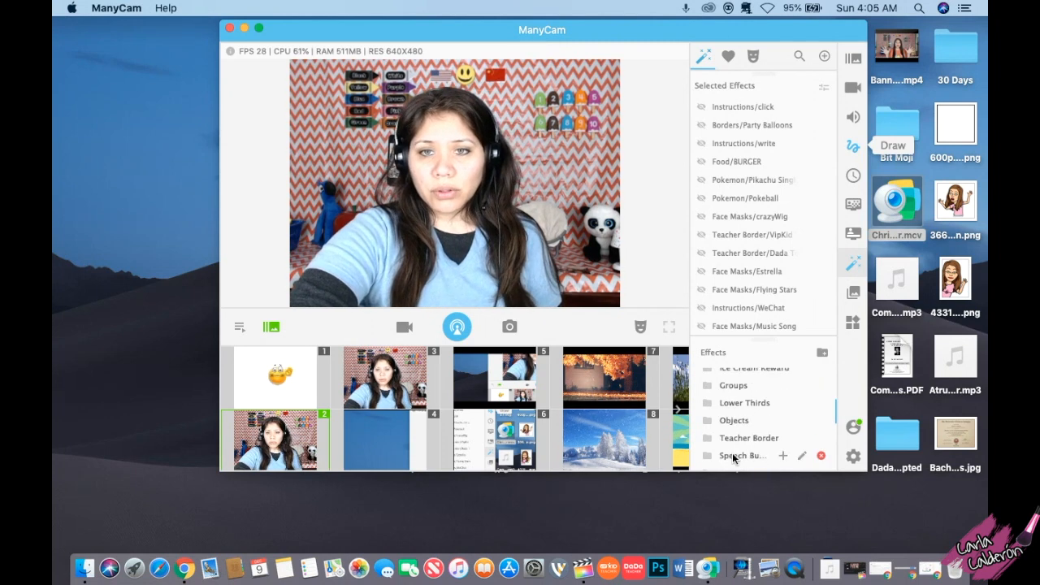
pyautogui.click(740, 439)
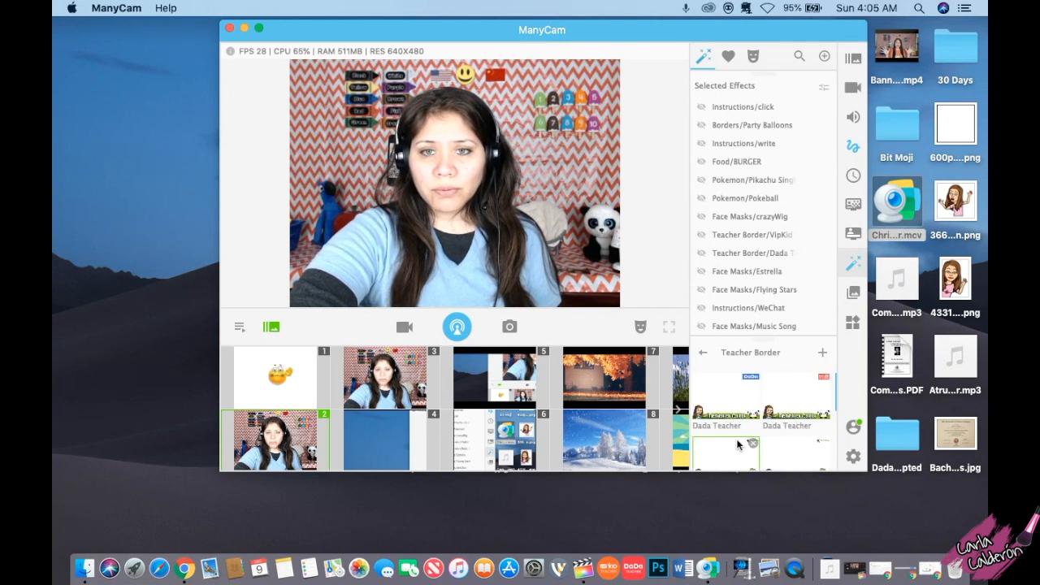
# Step: Add the Christmas Border .mcv file from the desktop to the Teacher Border folder and select the new effect
pyautogui.scroll(-3, 777, 434)
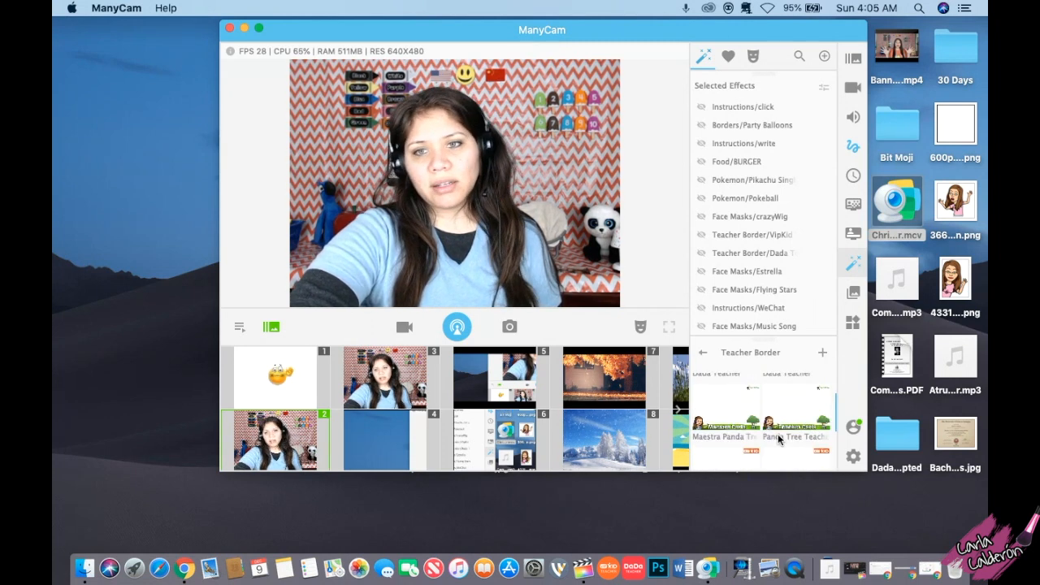
pyautogui.scroll(3, 779, 422)
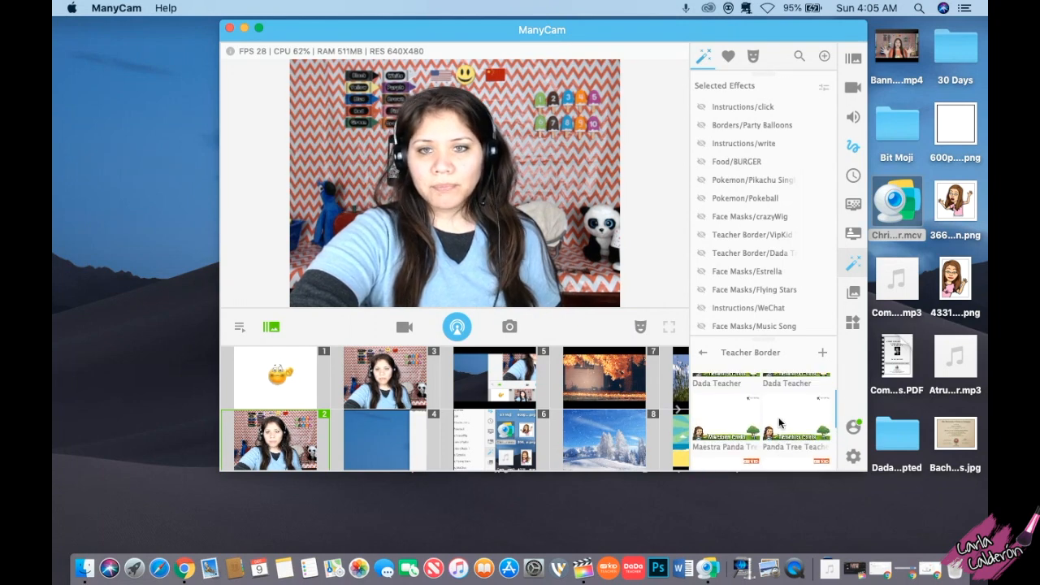
pyautogui.scroll(-2, 779, 417)
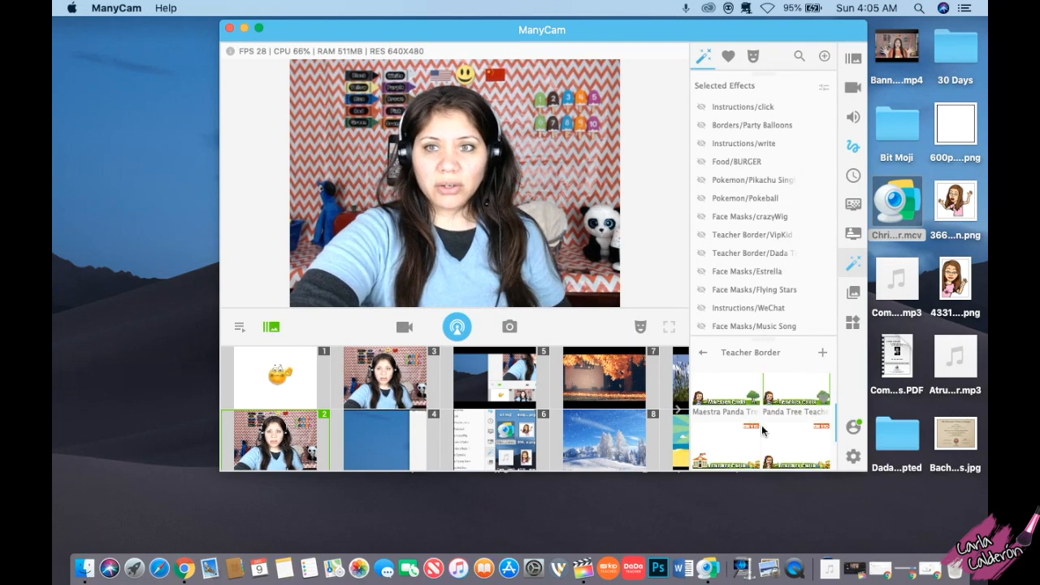
pyautogui.moveTo(895, 200); pyautogui.dragTo(760, 403)
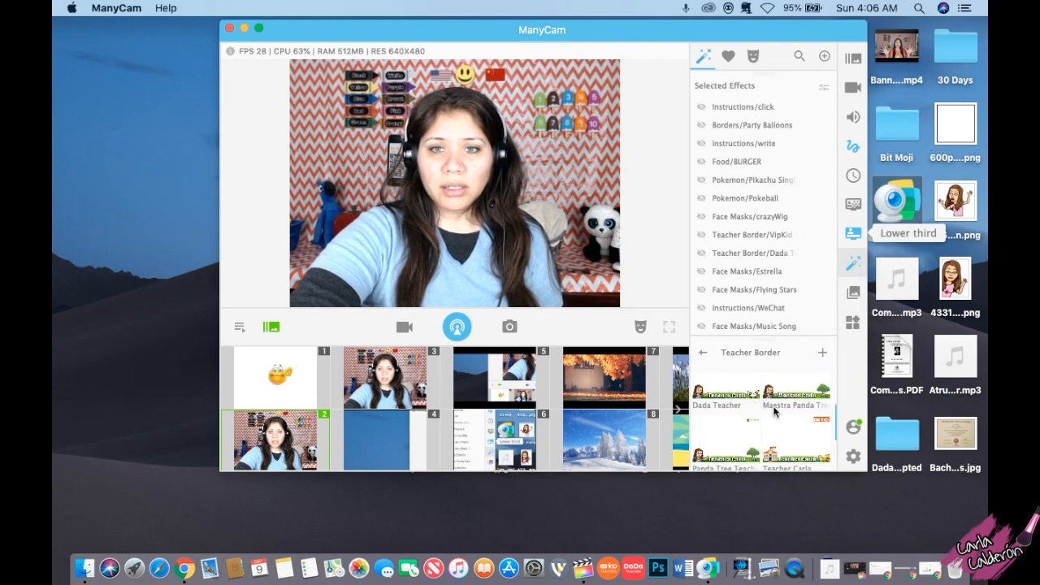
pyautogui.scroll(2, 764, 403)
pyautogui.scroll(1, 772, 406)
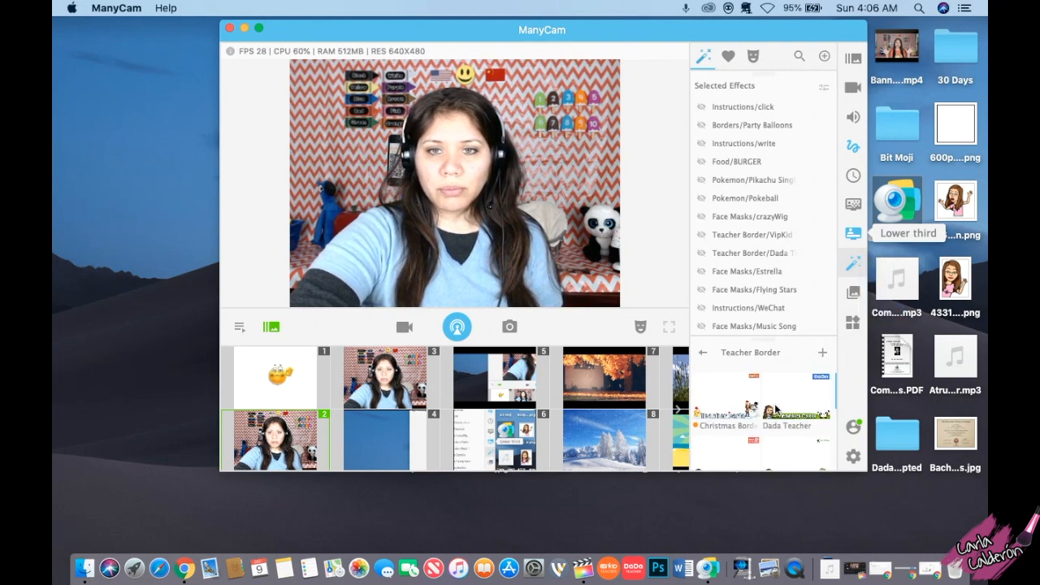
pyautogui.click(727, 388)
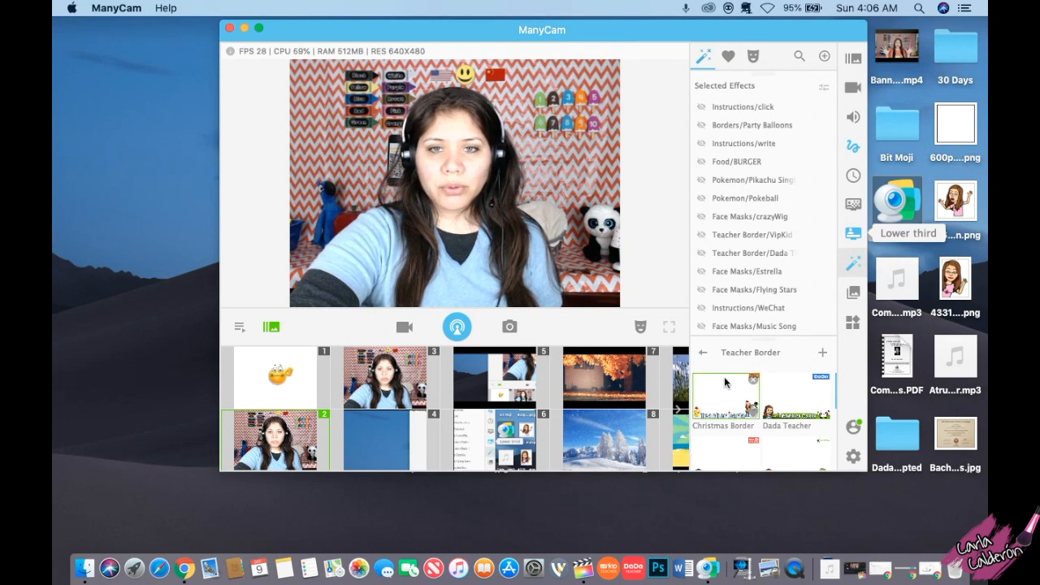